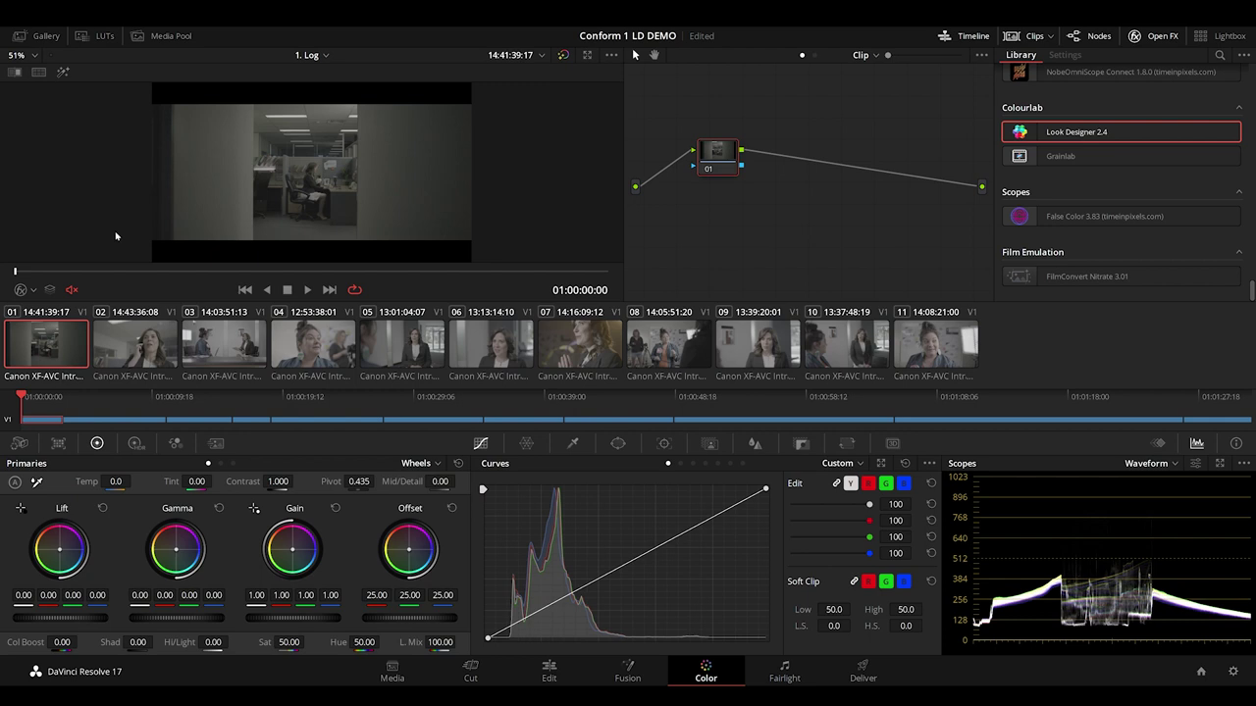
Start playing the 1. Log timeline in the Color page viewer from its first clip
key(space)
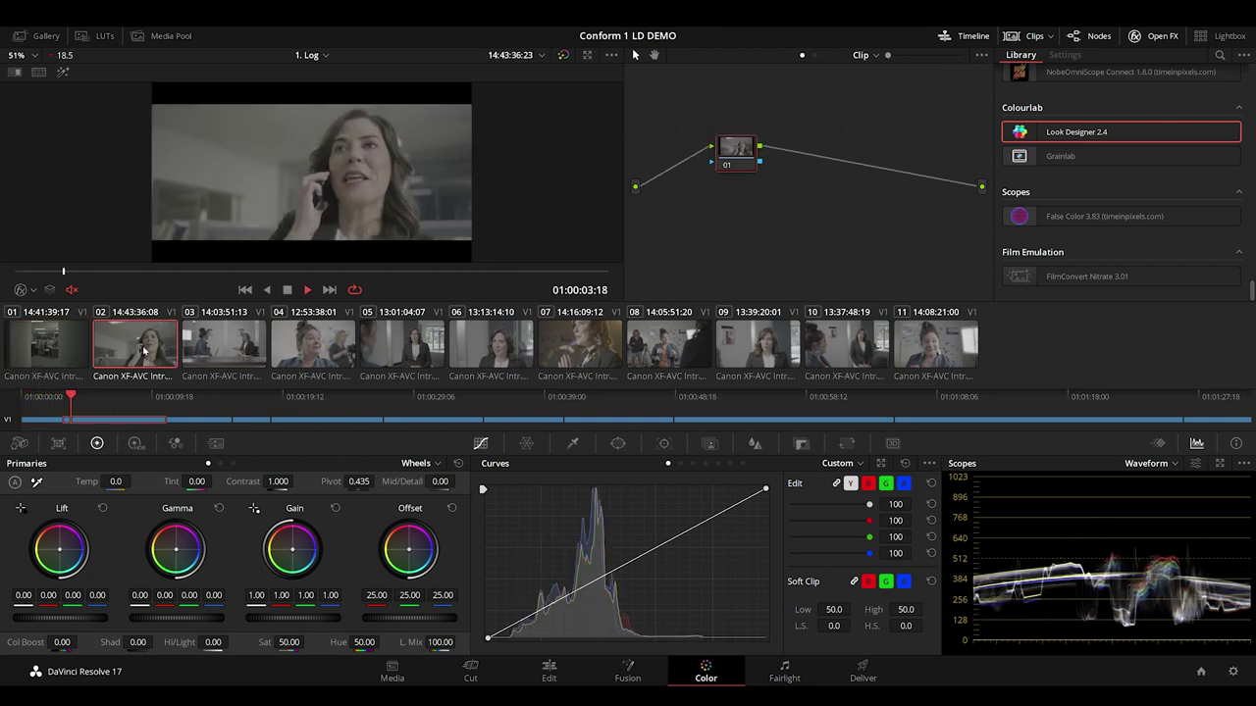
Preview Log timeline clips 04, 05, 06, 07, 09 and 10 in turn
click(307, 345)
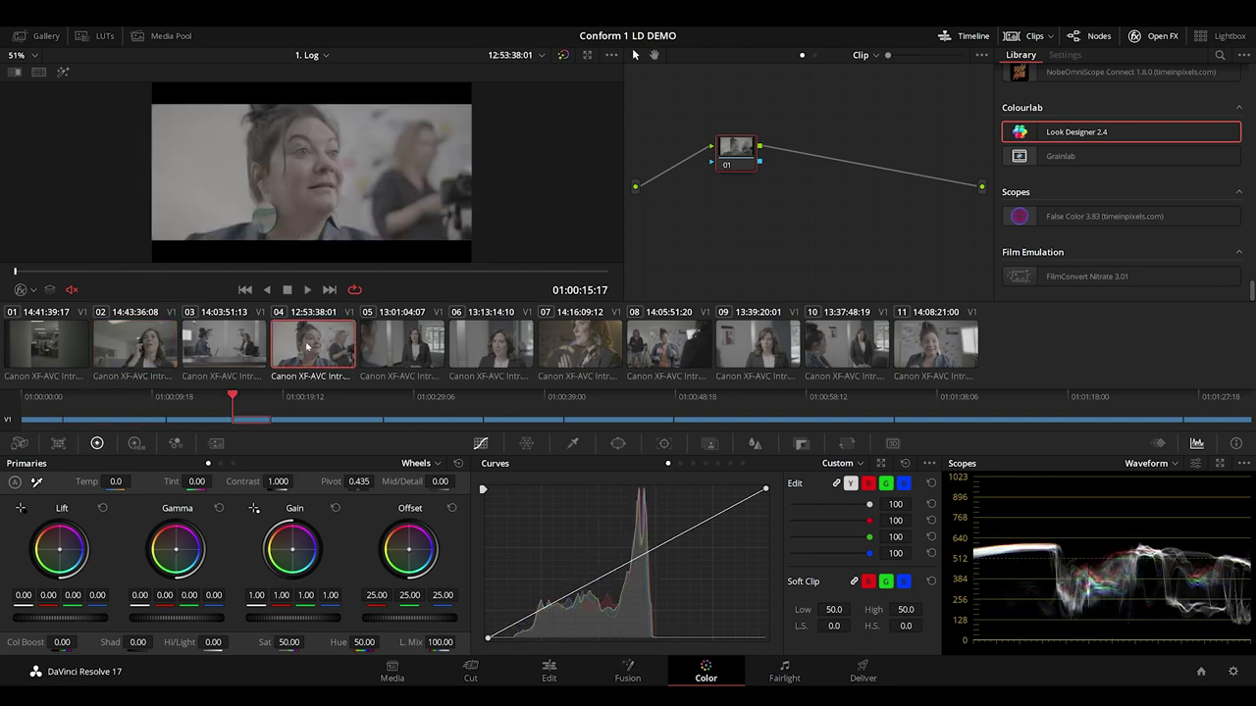
click(389, 344)
click(490, 343)
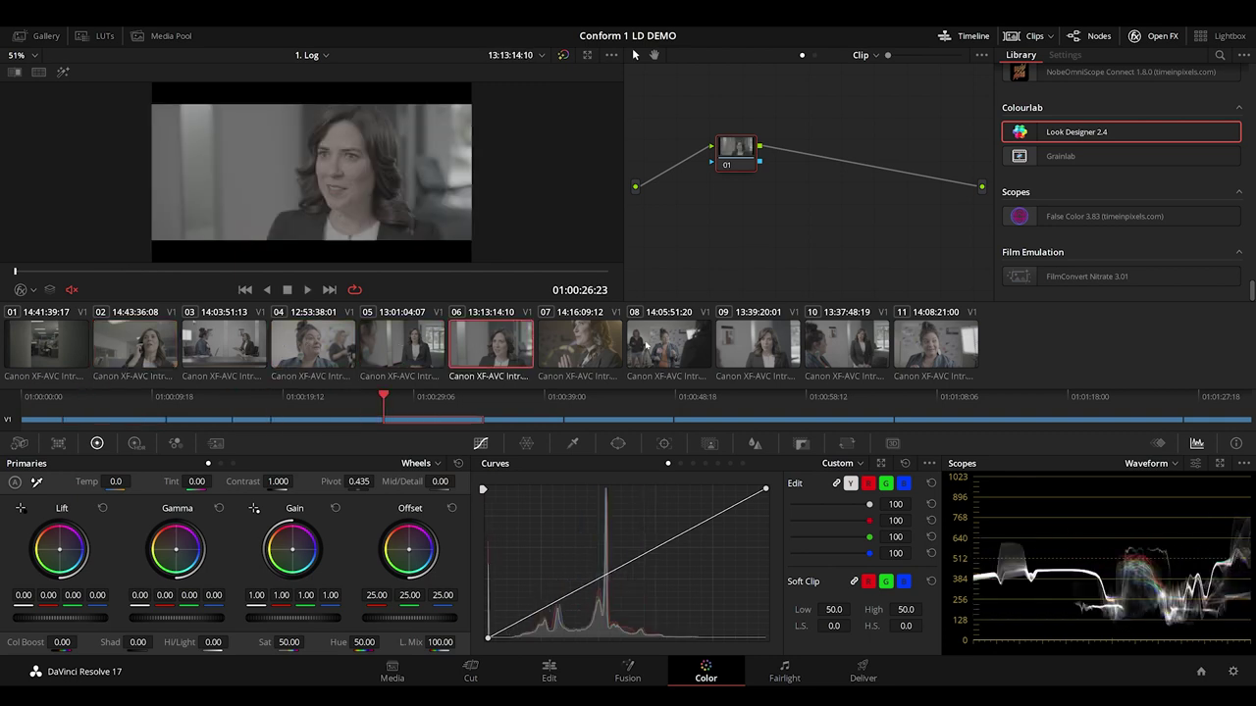
click(608, 347)
click(755, 347)
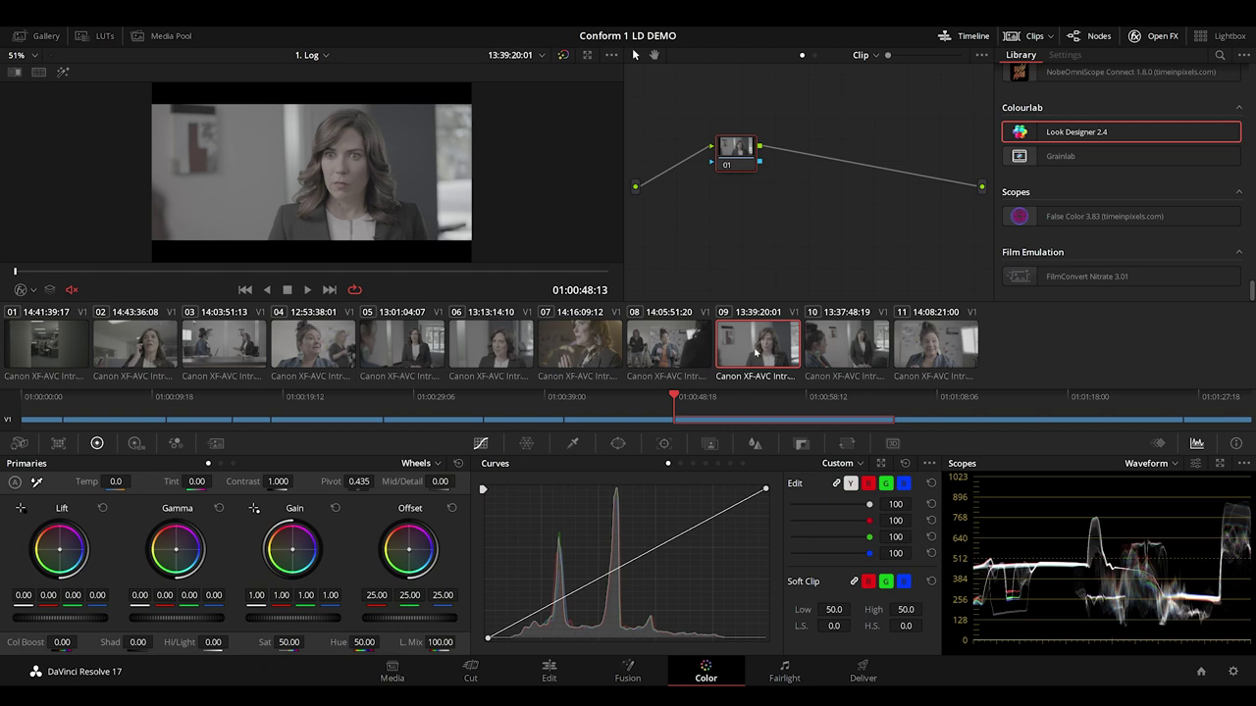
click(854, 354)
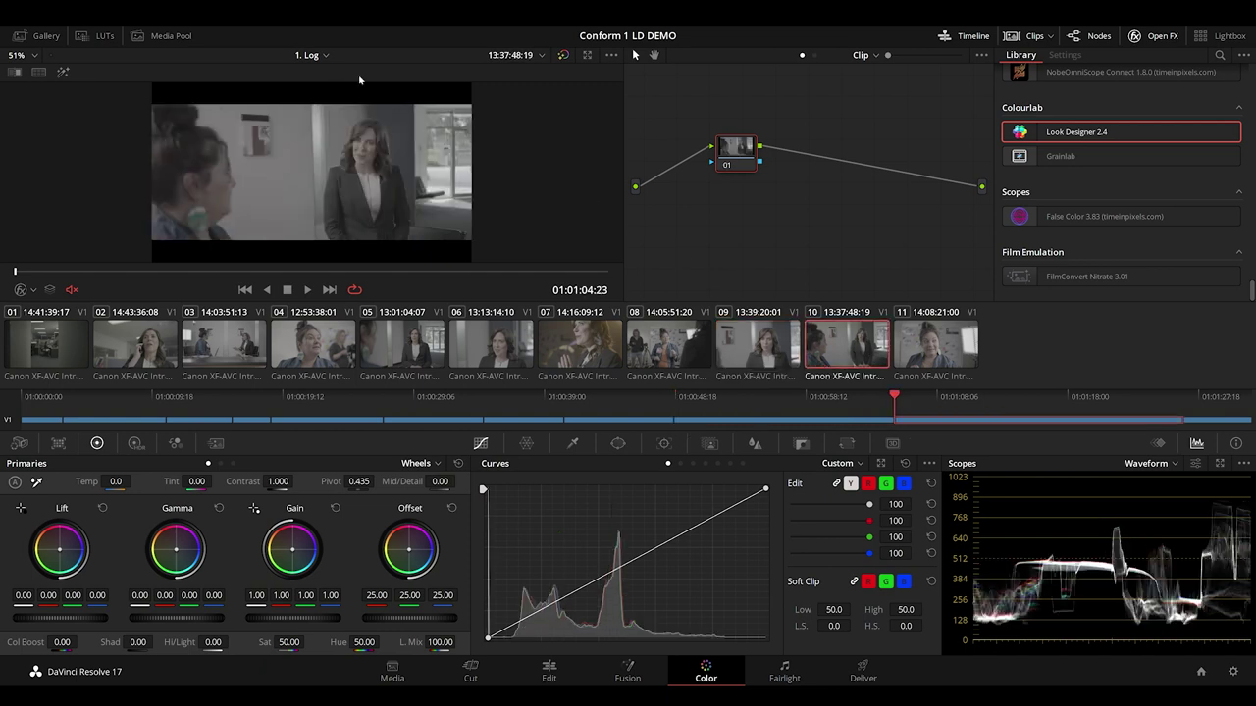
Switch to the 2. Reference Images timeline and review its stills in the enhanced viewer, ending on the first
click(322, 56)
click(329, 89)
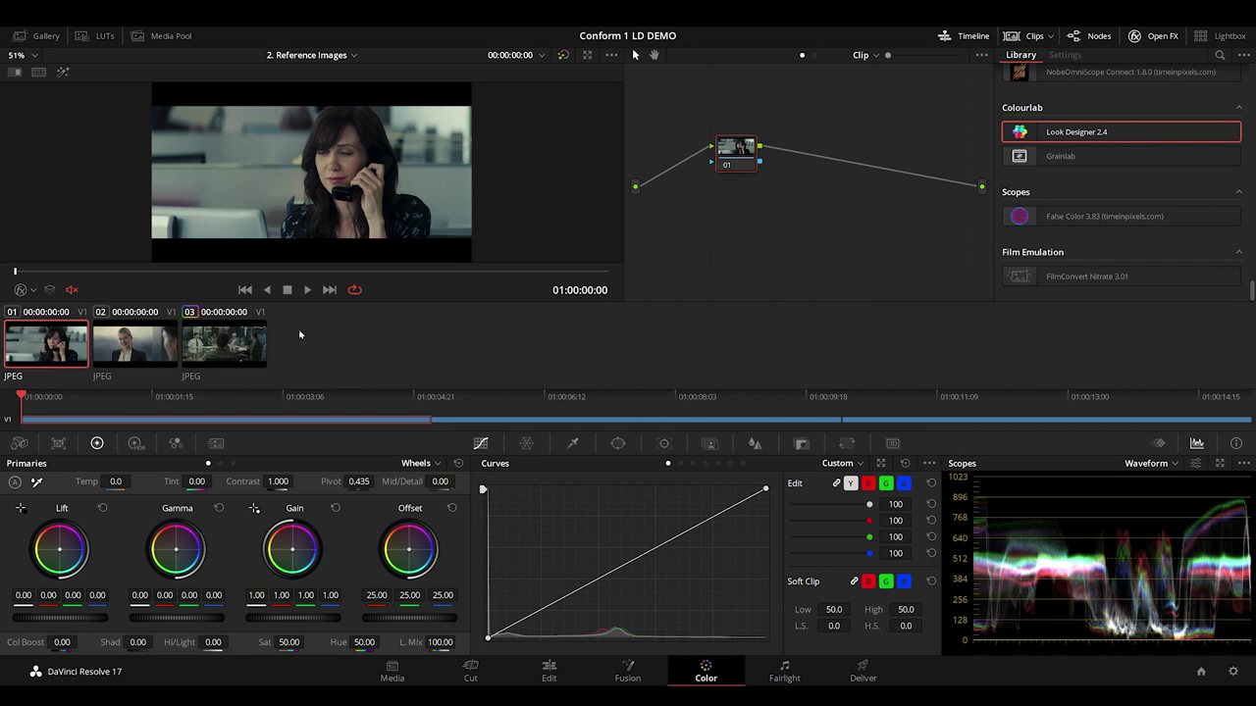
key(alt+f)
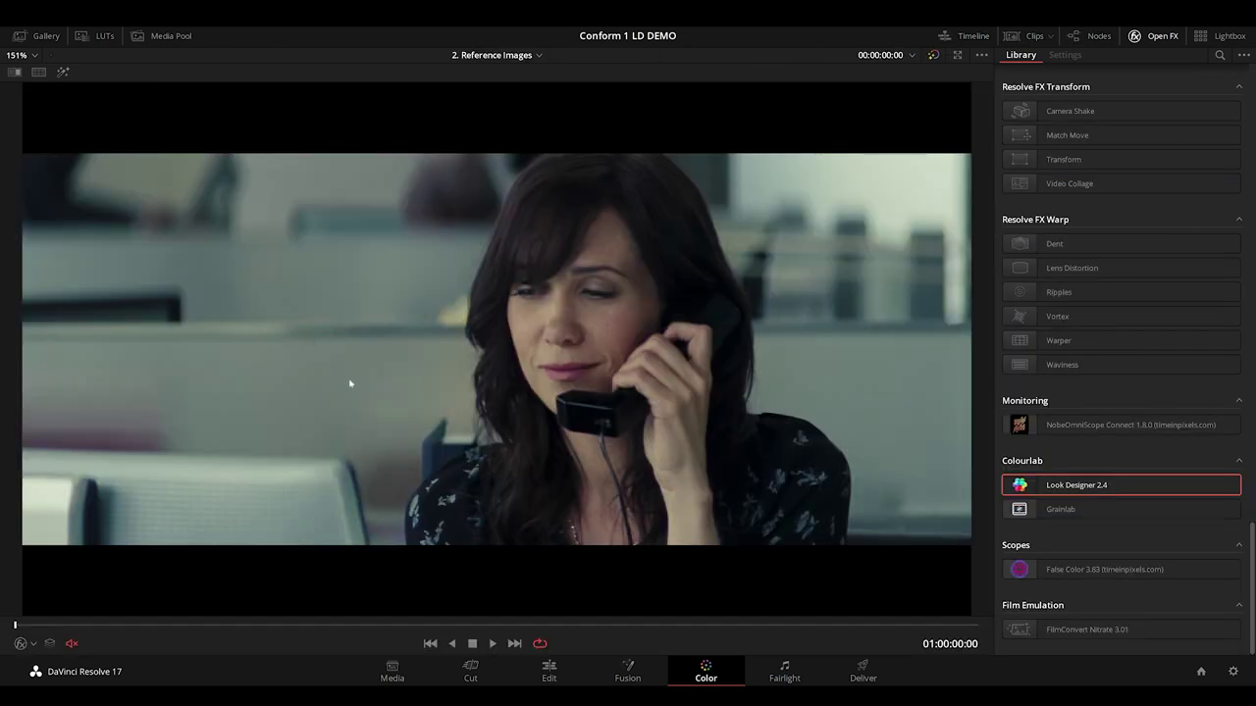
key(Down)
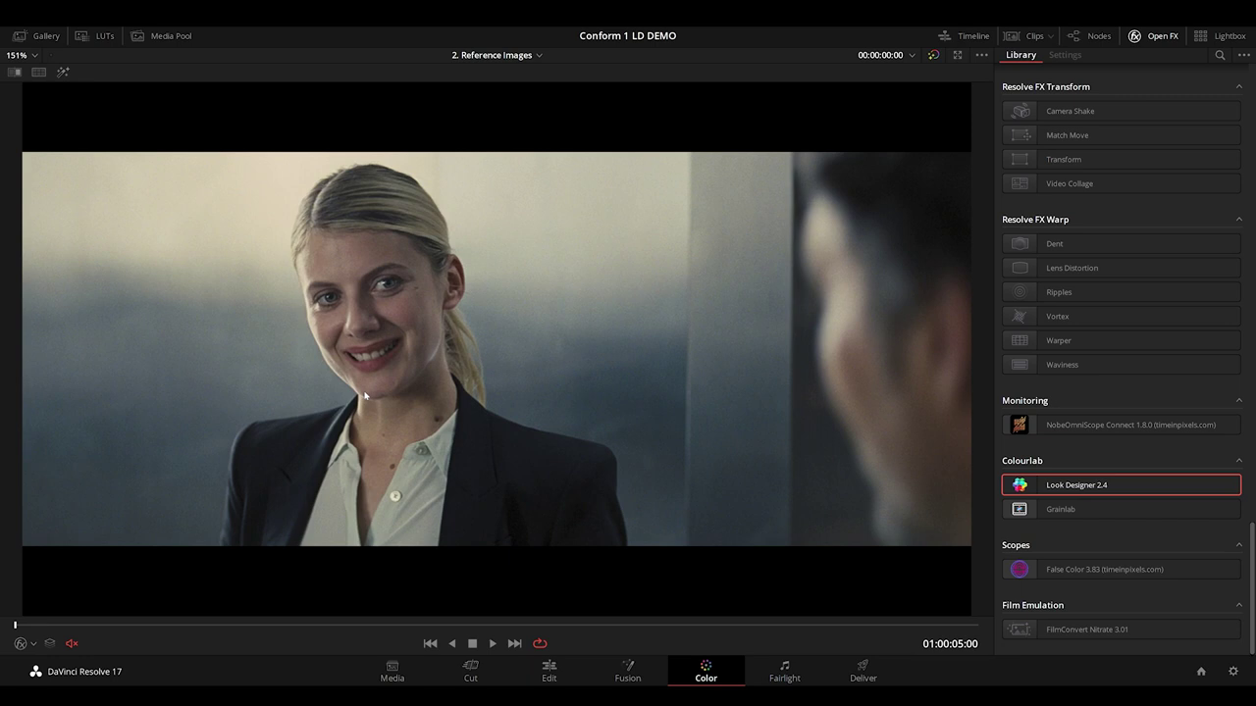
key(Down)
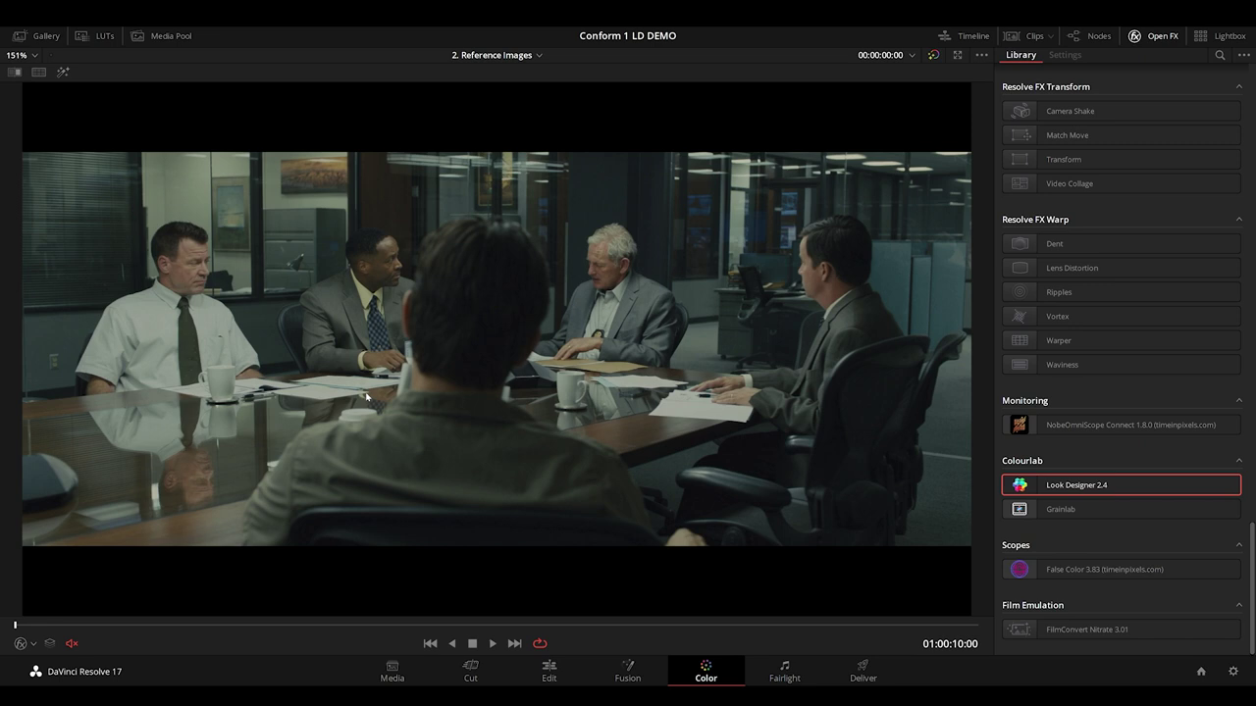
key(alt+f)
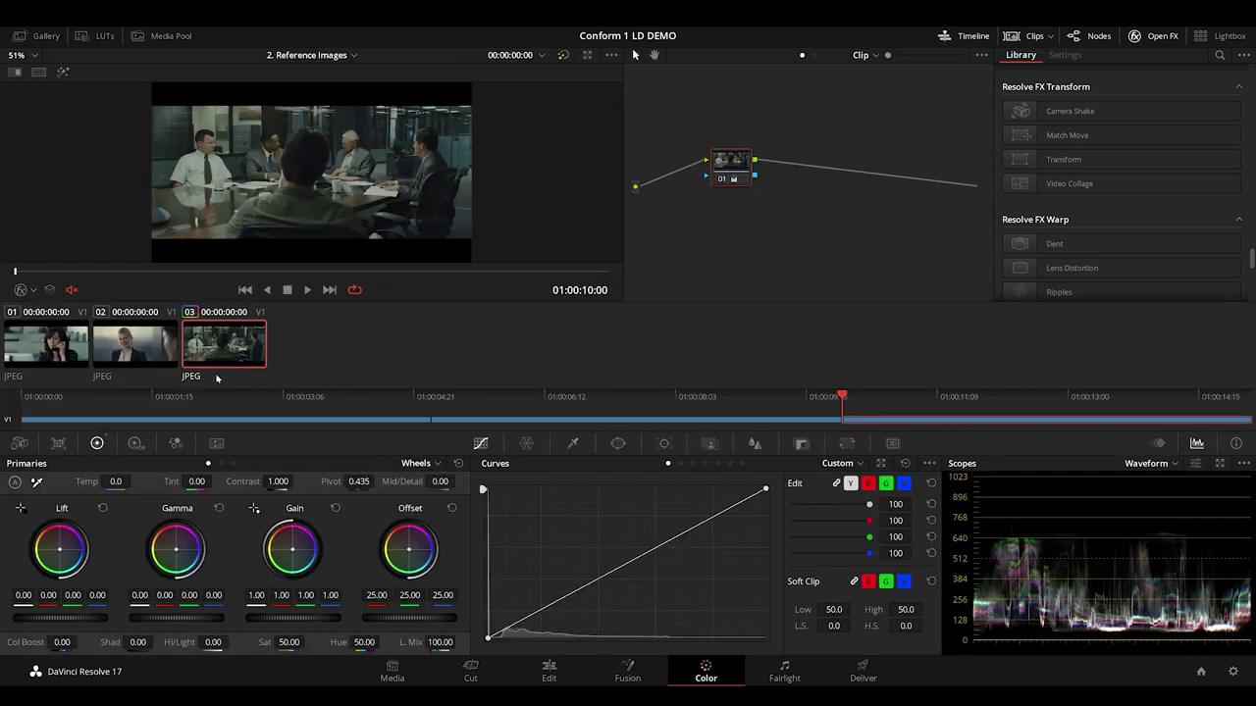
key(Up)
key(Up)
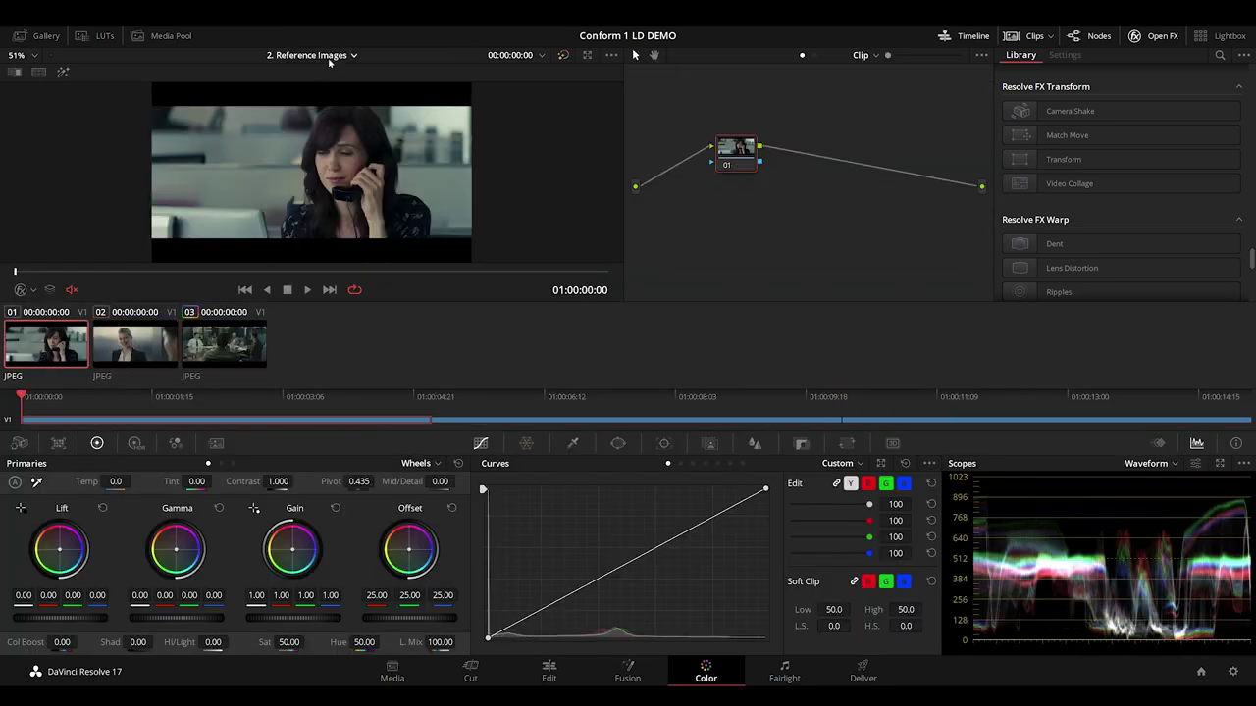
Switch to the 3. Camera Tests timeline and briefly play its first clip
click(331, 57)
click(324, 99)
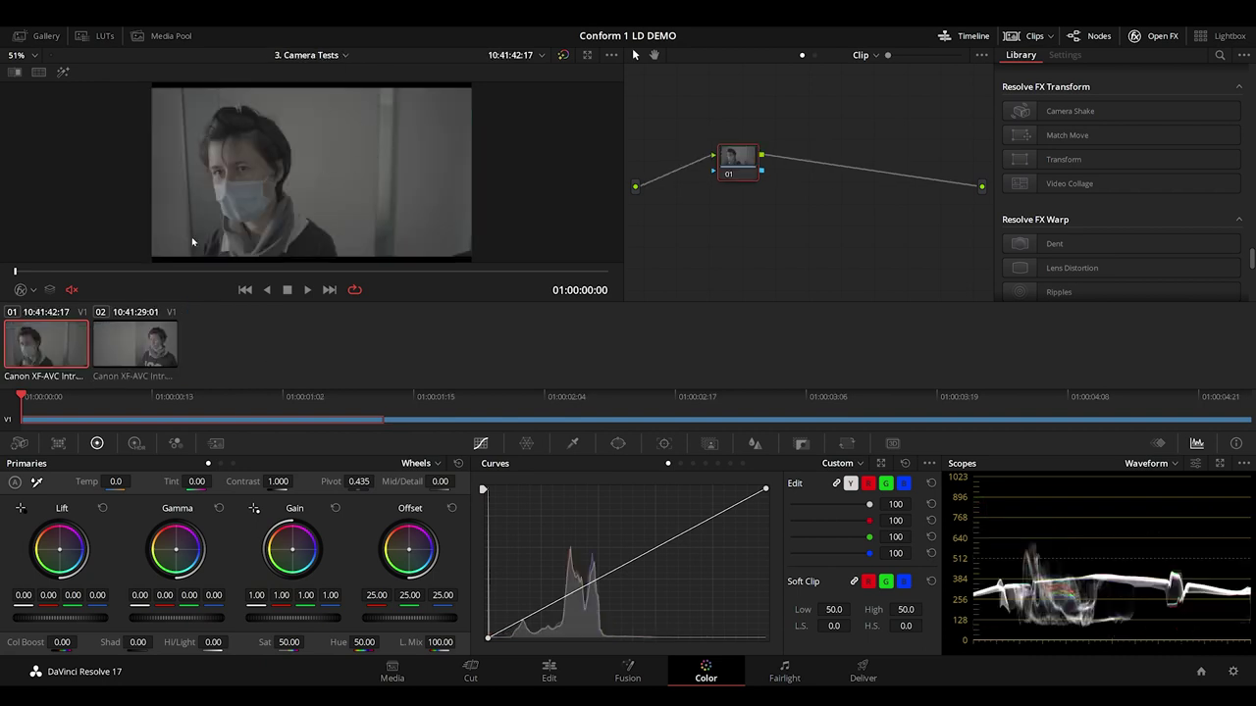
key(space)
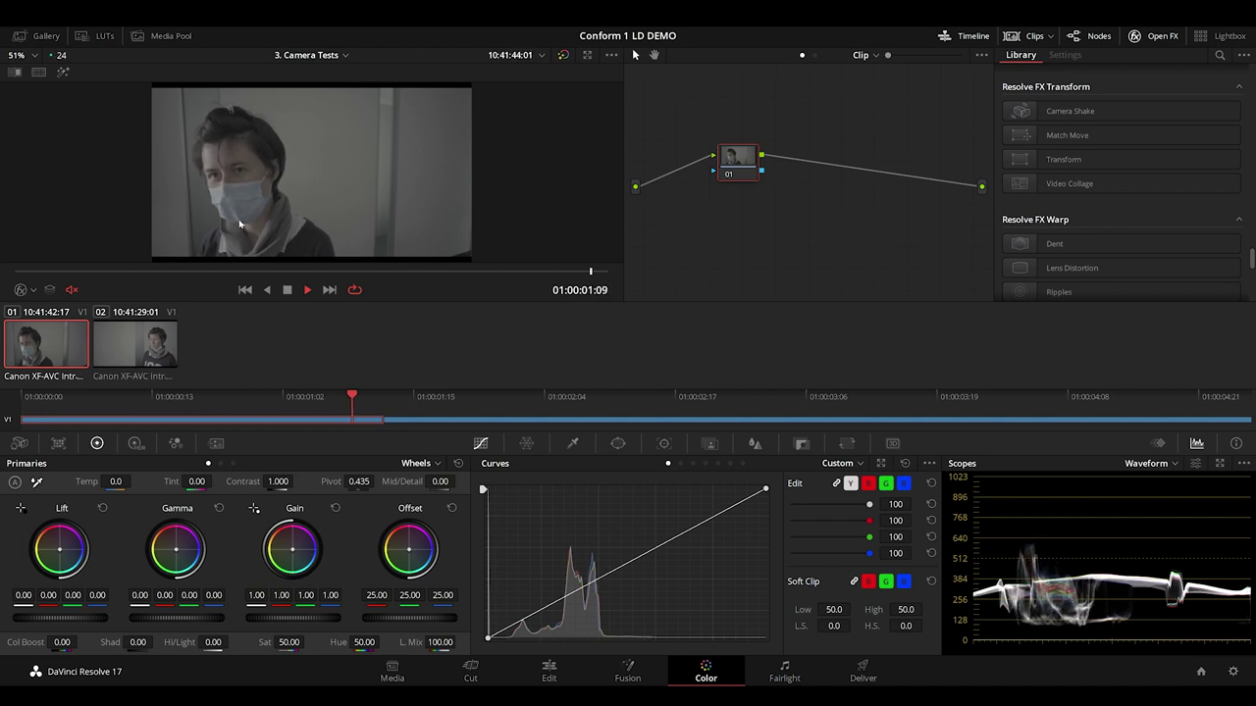
key(space)
Replay the clip in the enhanced viewer, then return to its first frame and the normal layout
key(alt+f)
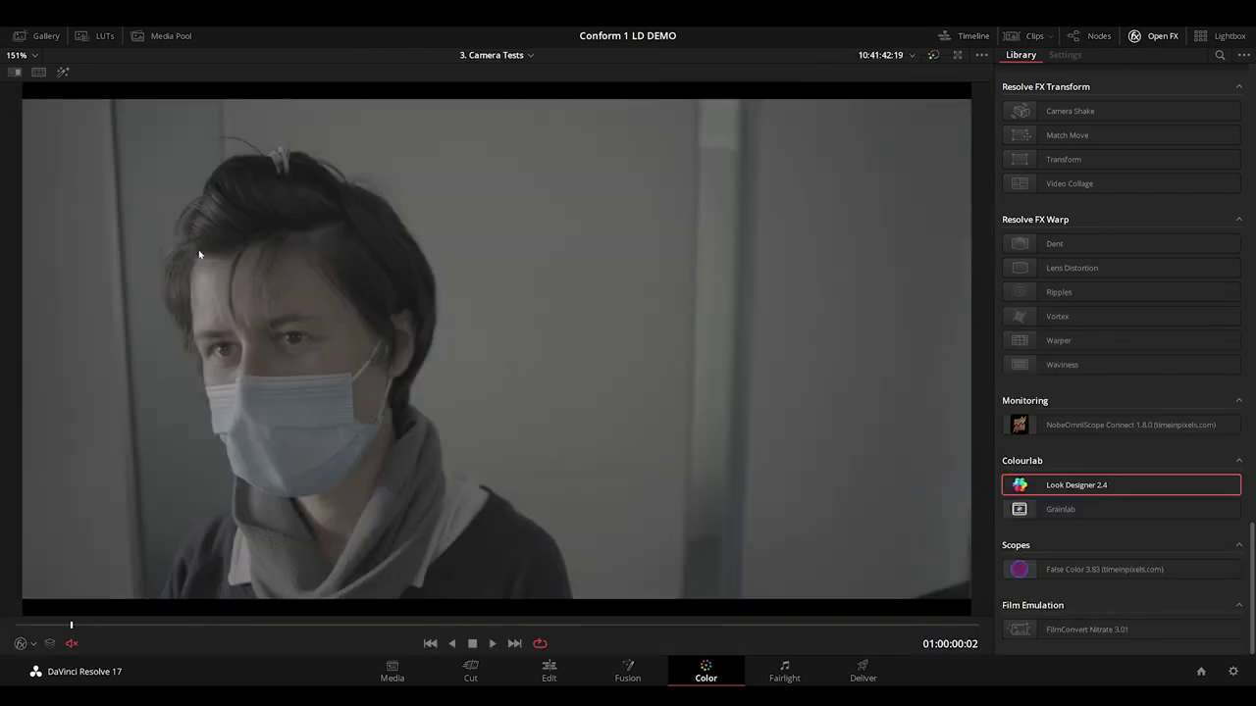
key(space)
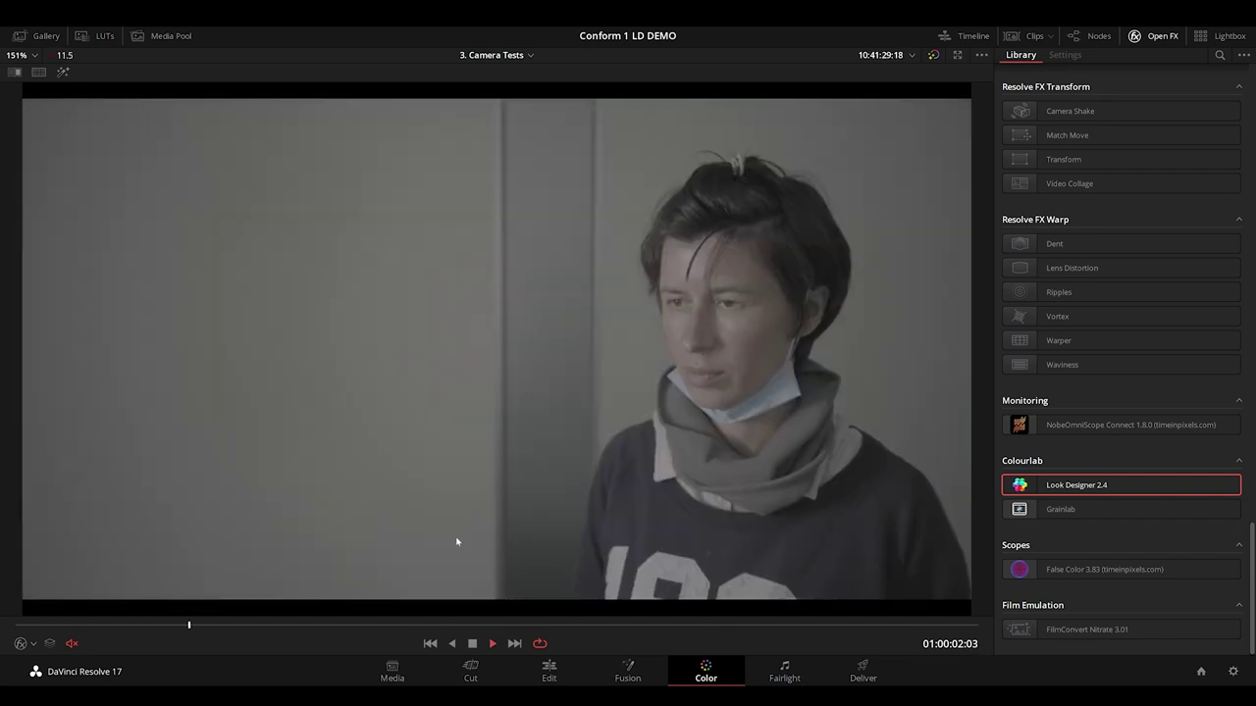
key(space)
key(Home)
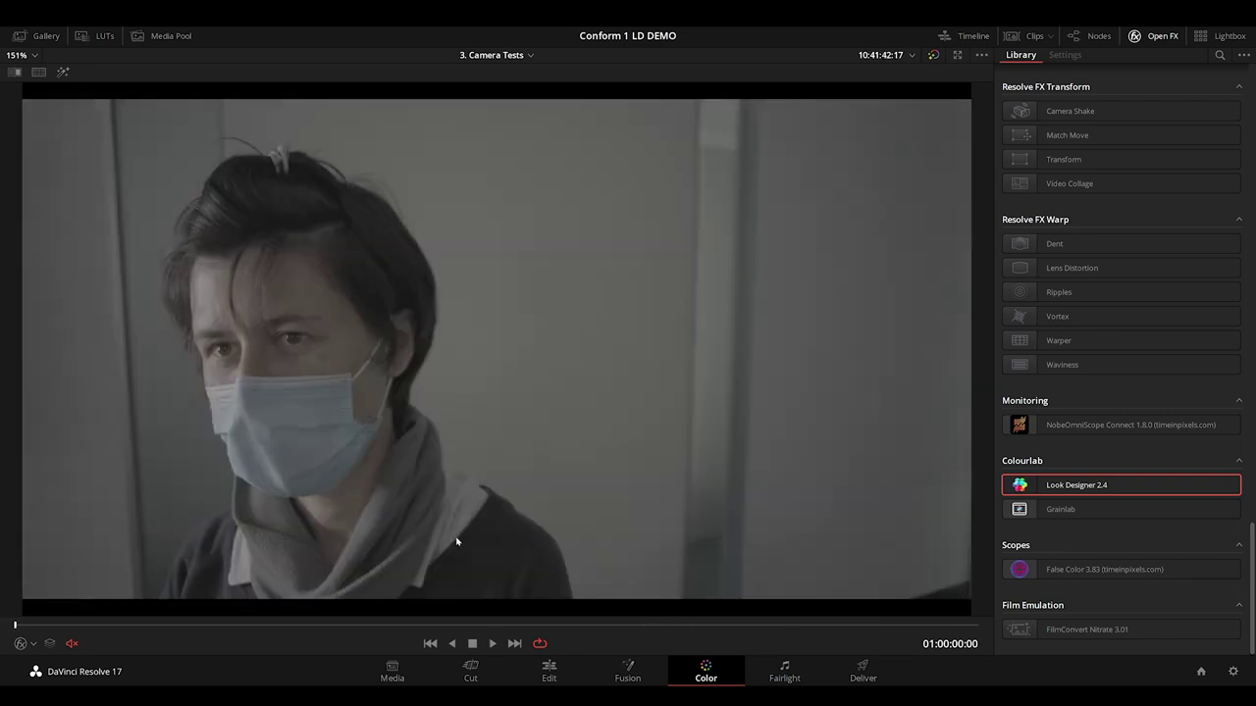
key(alt+f)
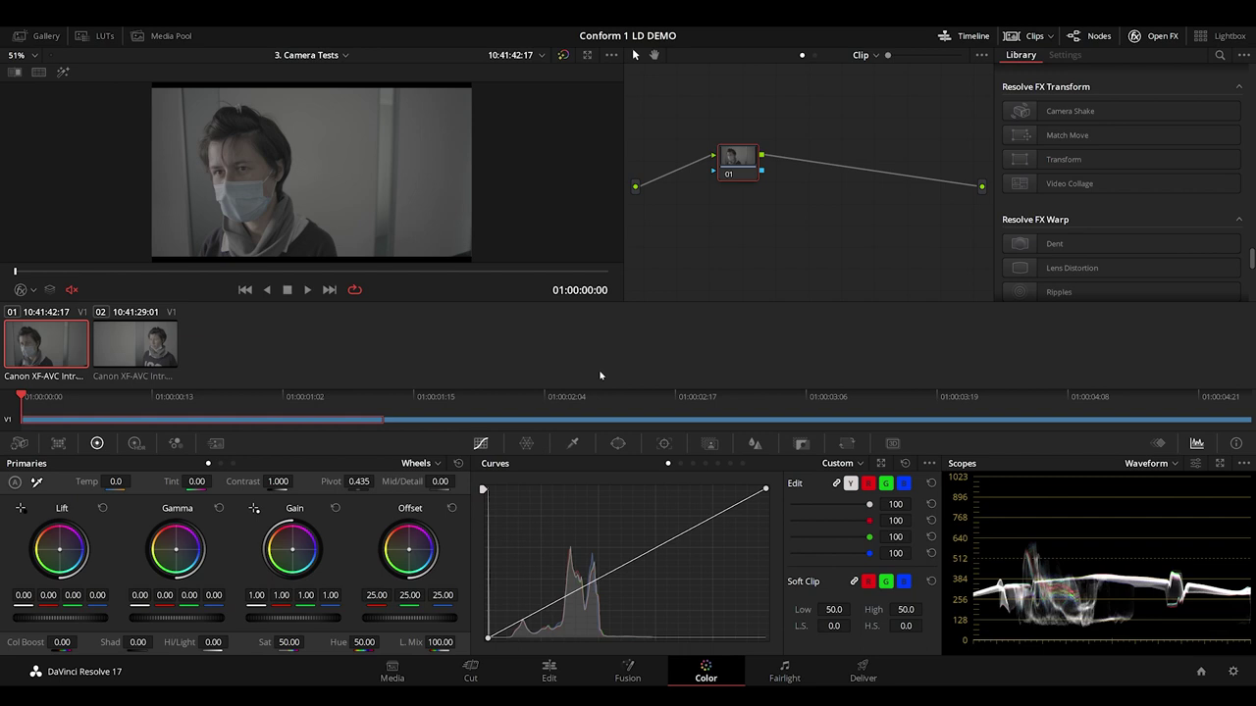
On the Edit page, append the four reference stills from the Media Pool, then return to Color
click(553, 670)
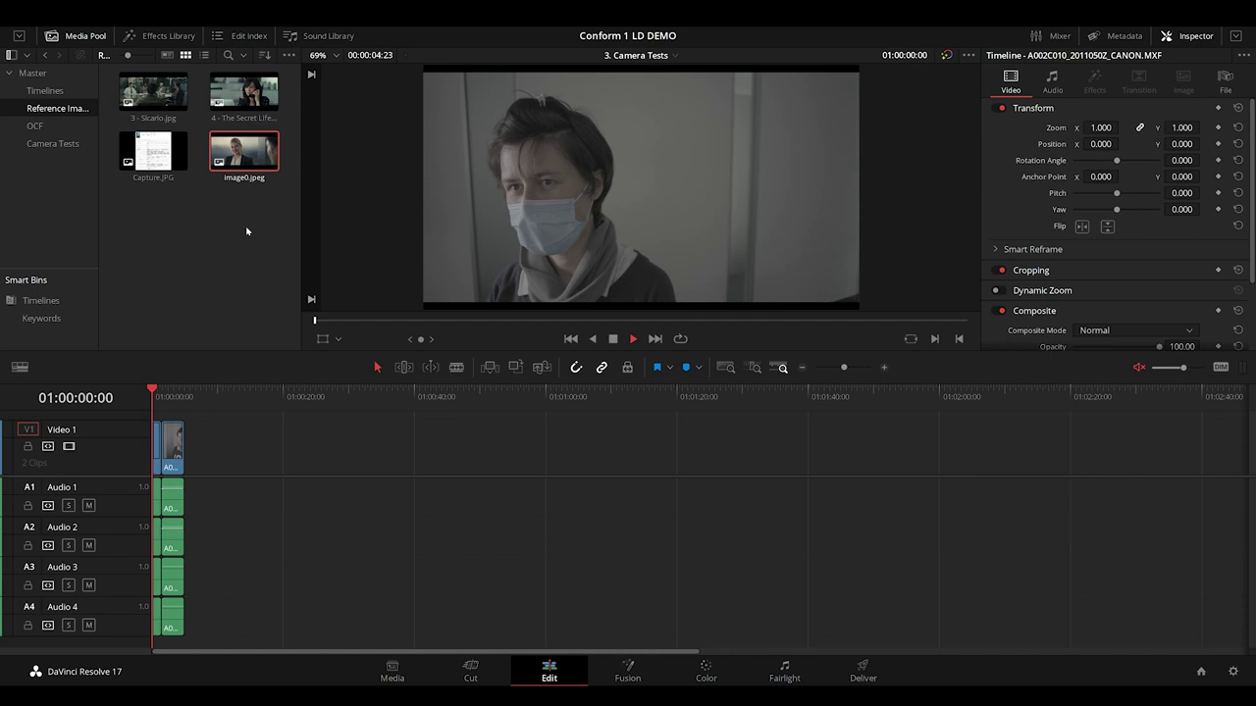
drag(253, 227, 188, 443)
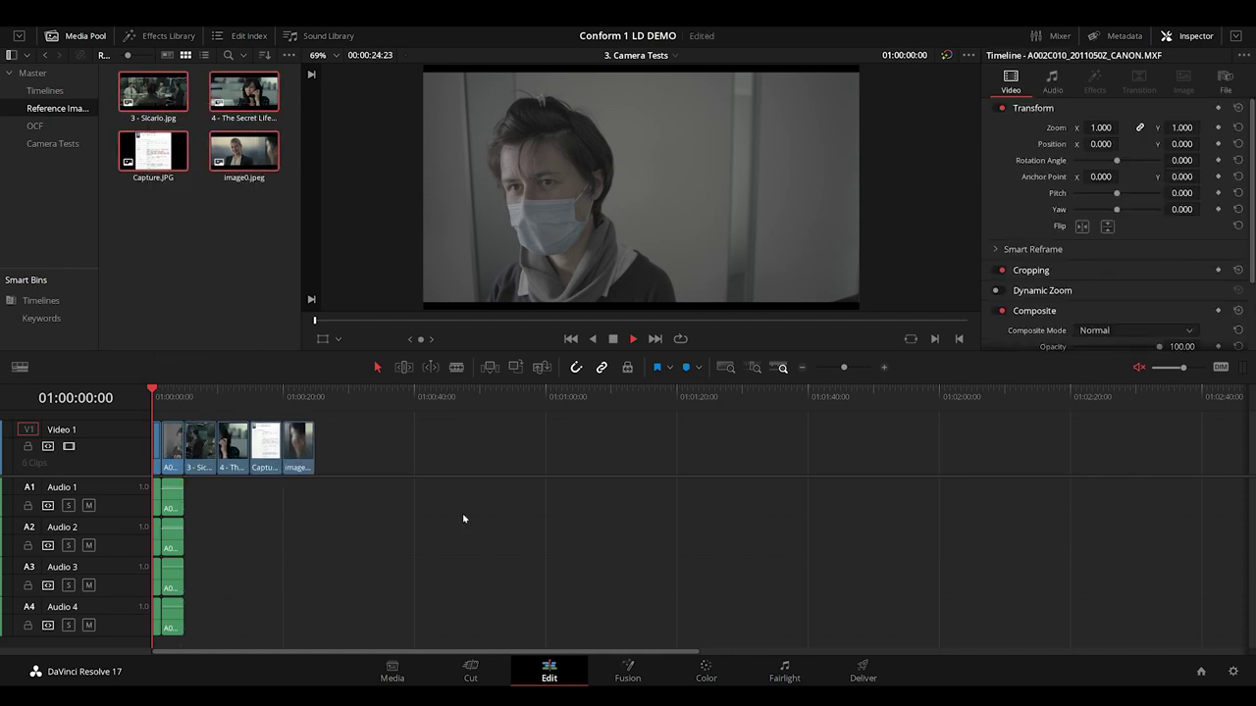
click(706, 673)
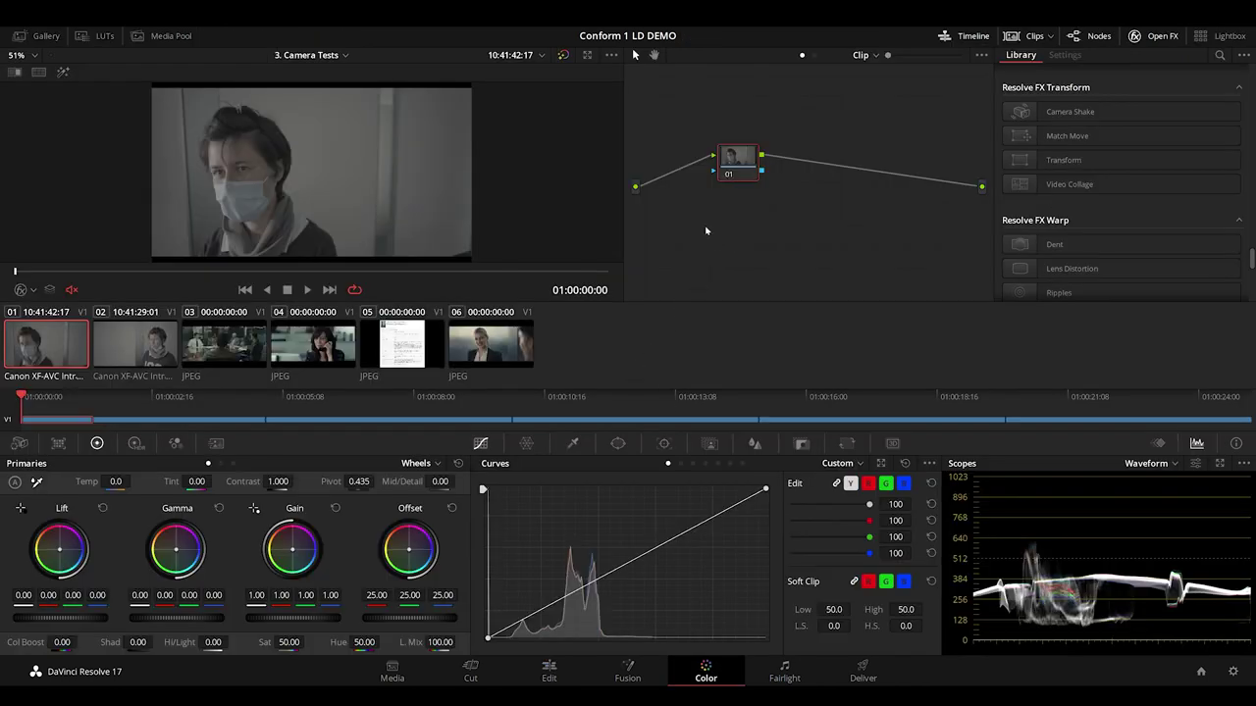
In Project Settings' Color Management, set 3D lookup table interpolation to Tetrahedral and save
click(1233, 672)
click(385, 140)
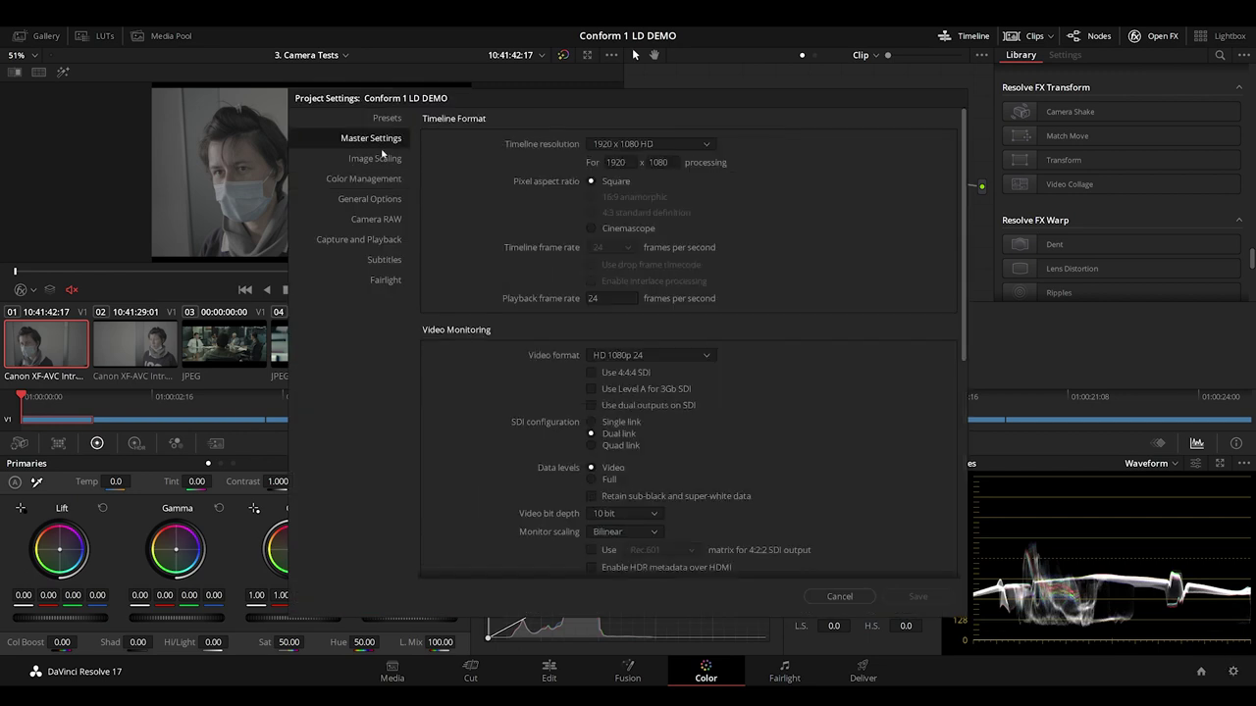
click(384, 159)
click(379, 181)
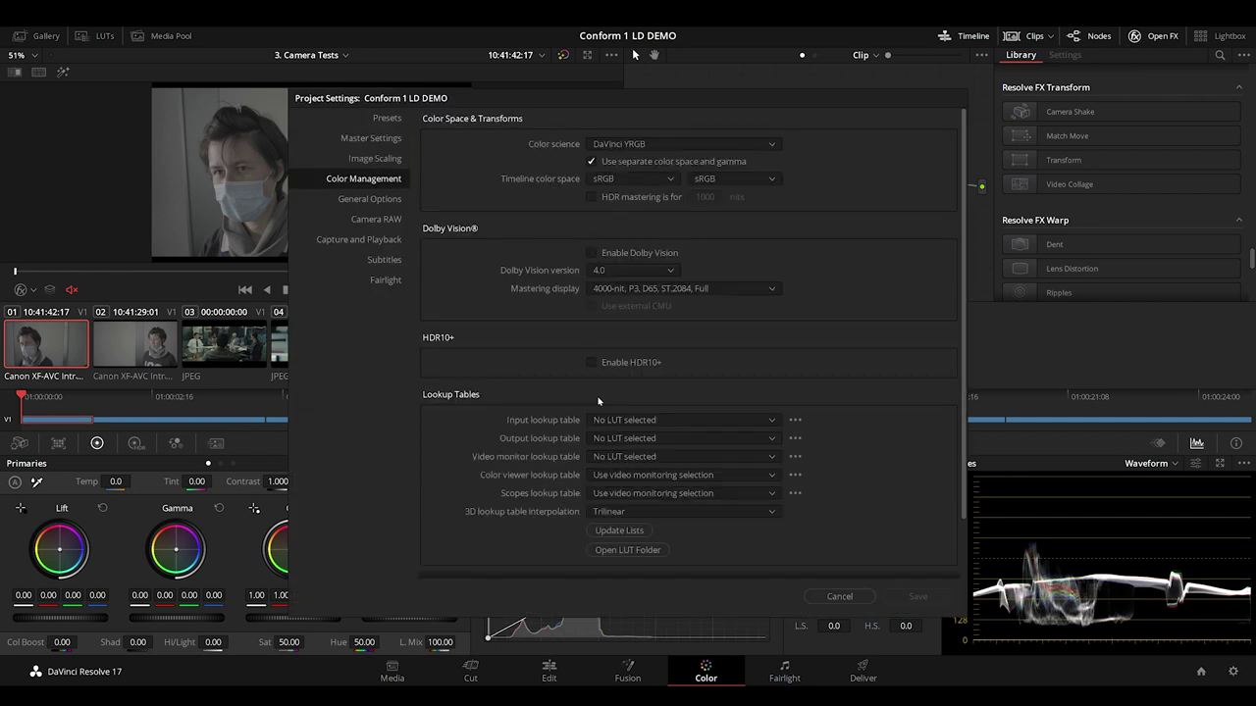
click(656, 511)
click(635, 543)
click(919, 596)
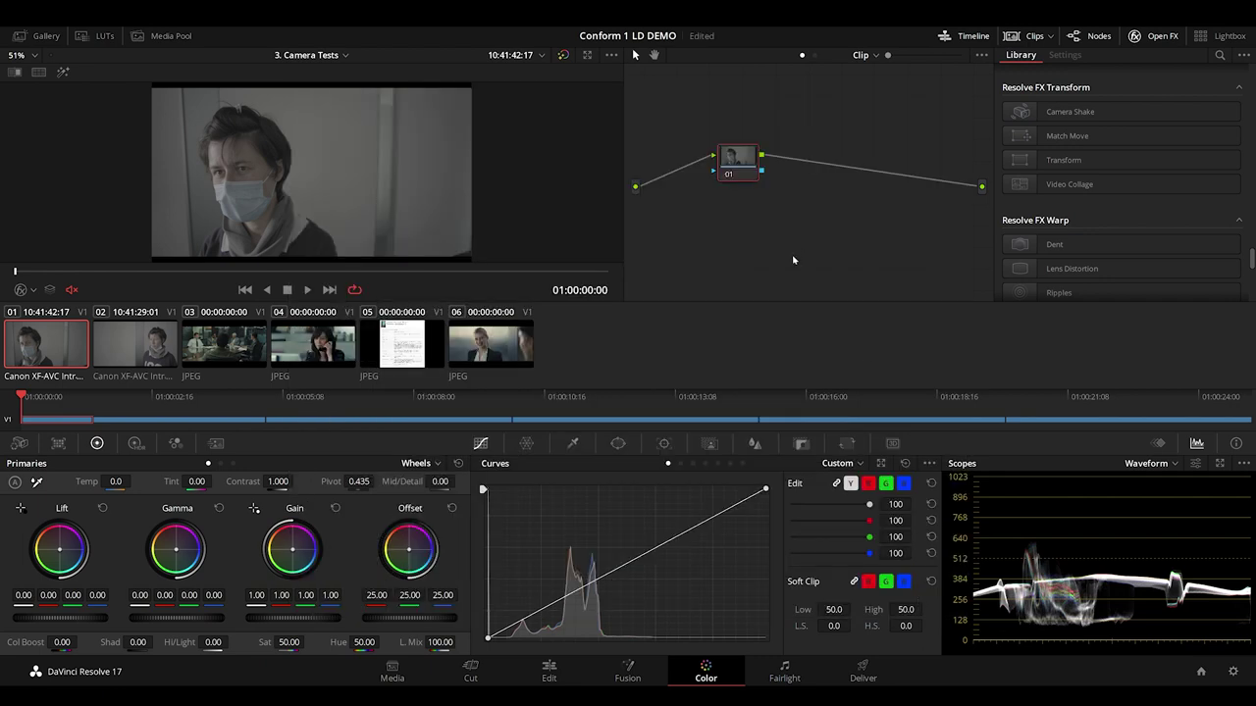
Inspect the woman-on-phone and technical specifications stills enlarged, then make clip 01 the current clip
click(326, 343)
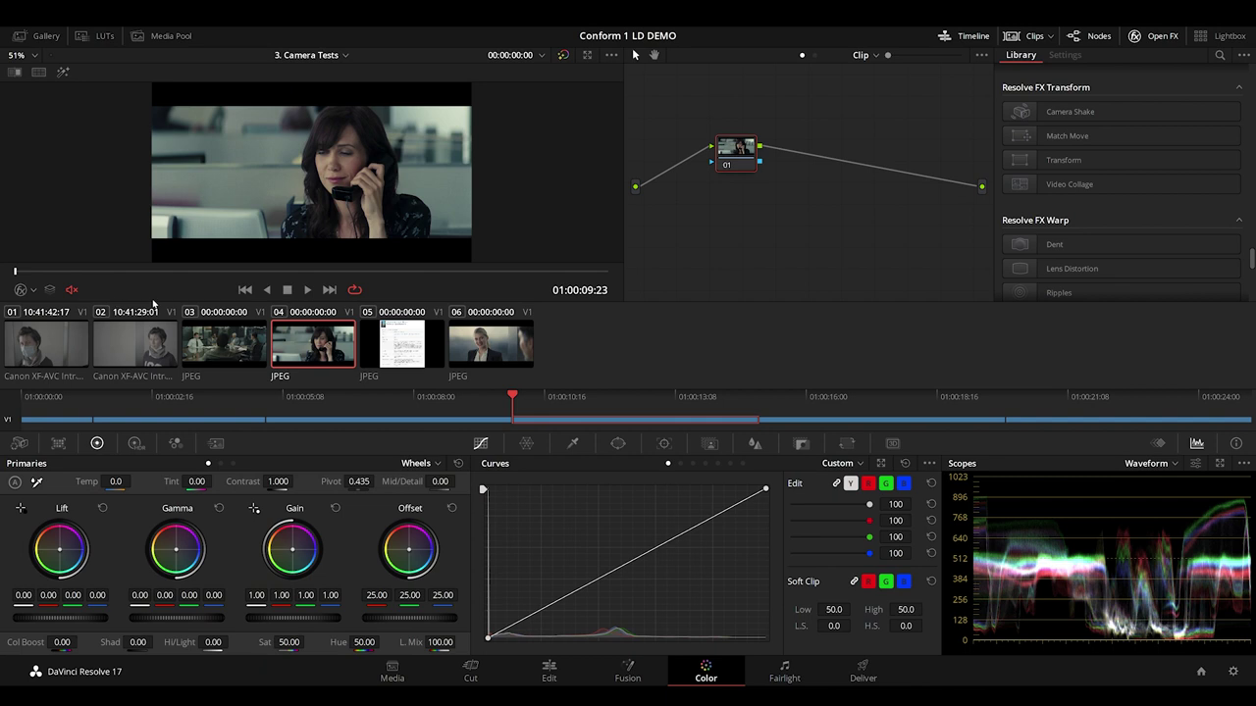
key(alt+f)
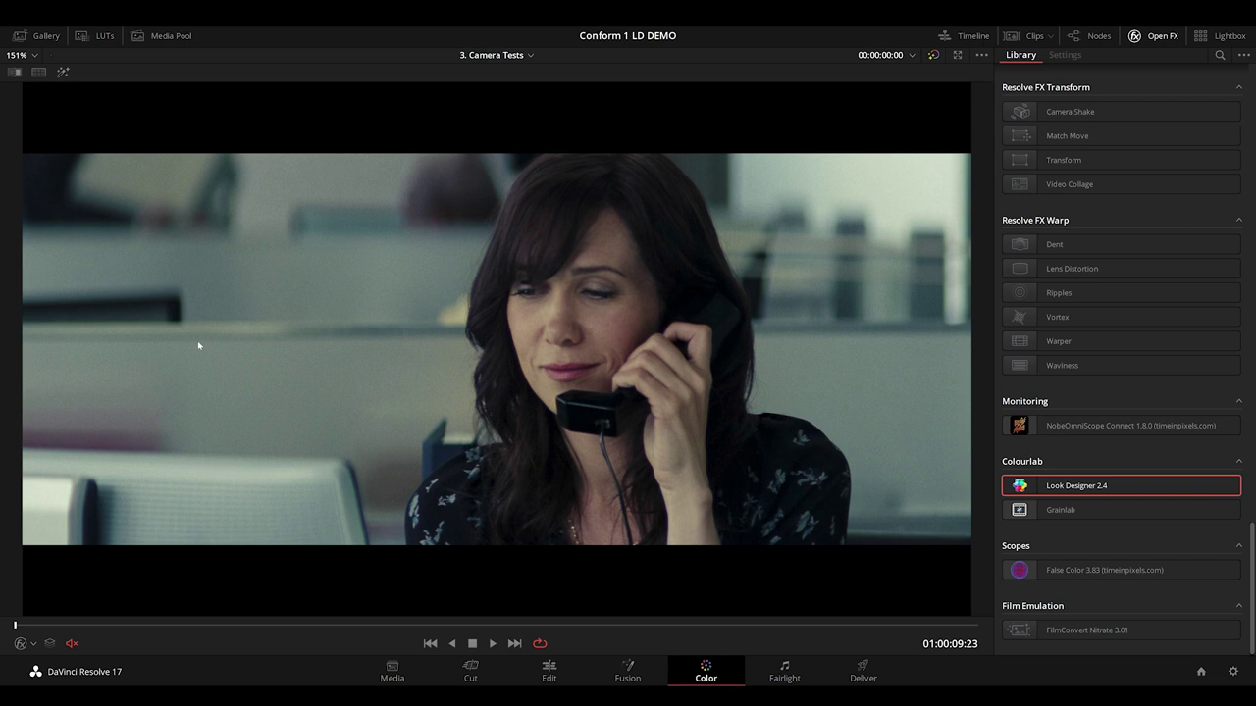
key(Down)
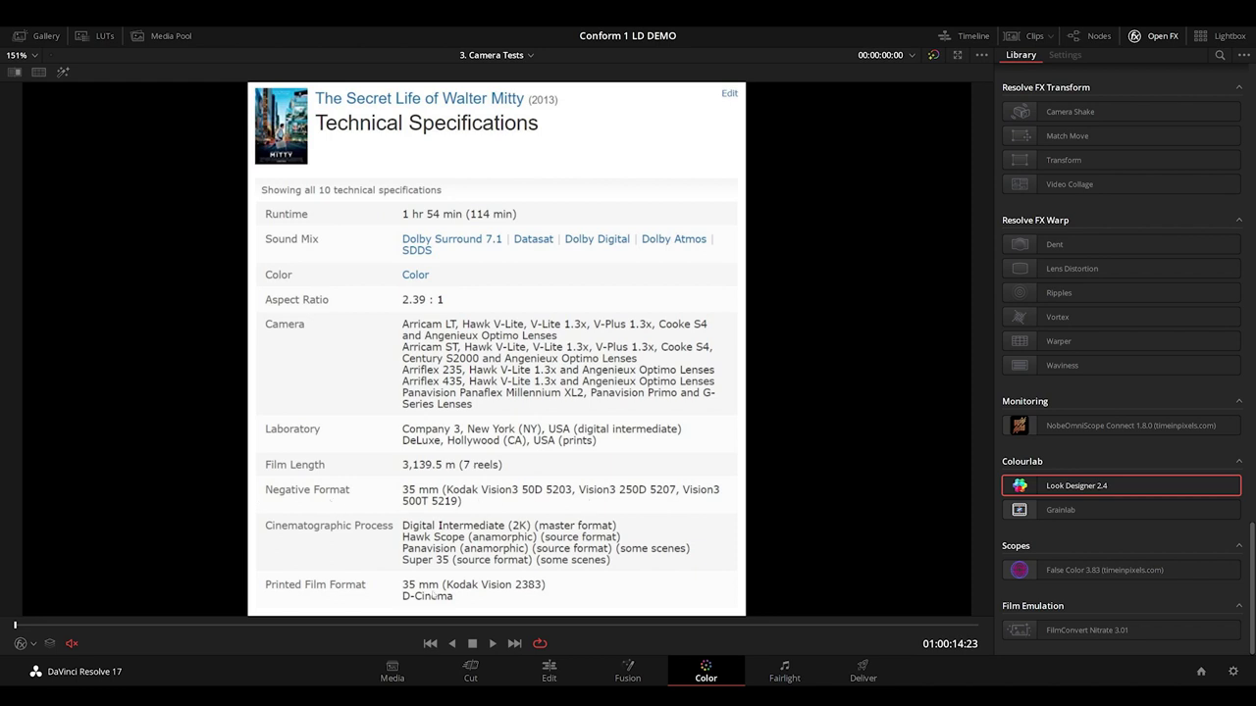
key(alt+f)
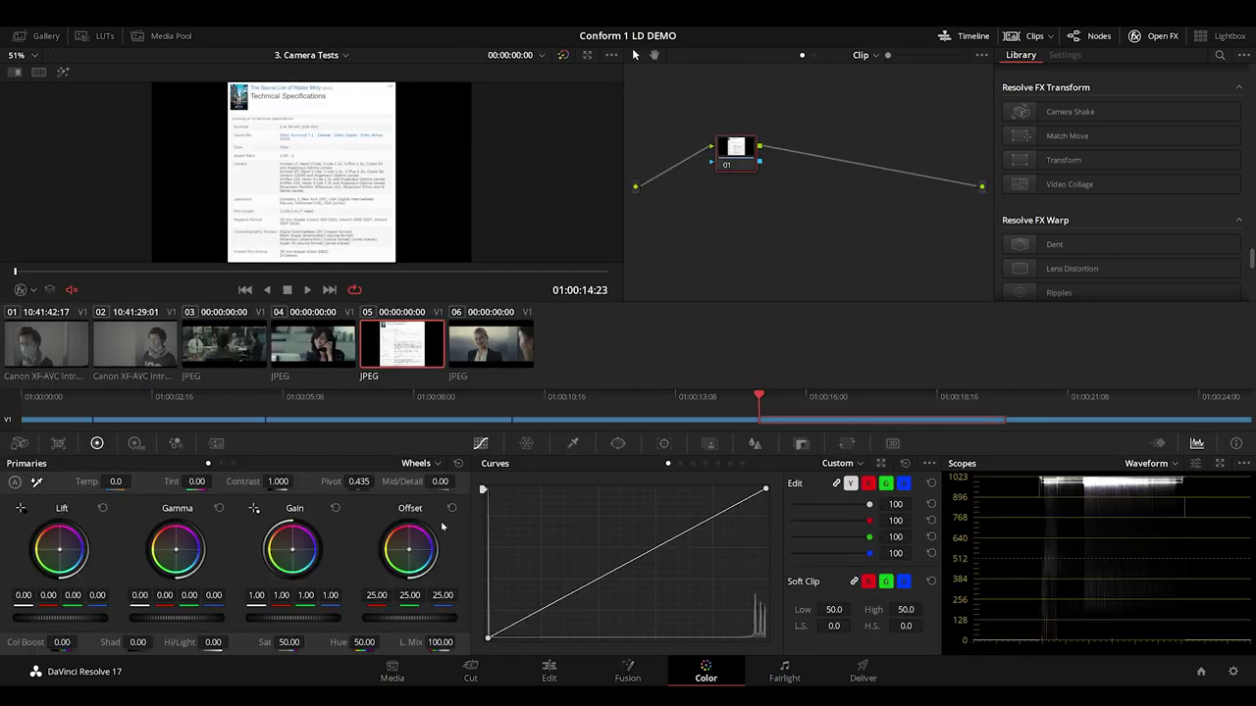
click(62, 351)
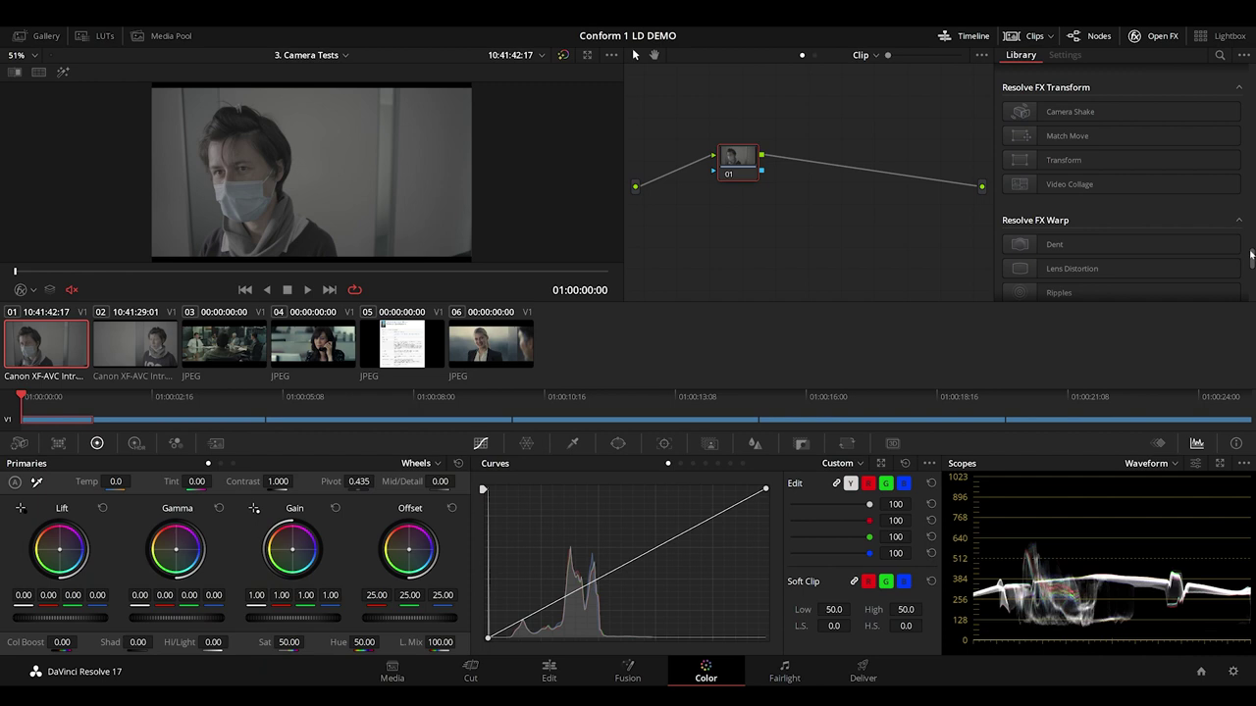
Apply Look Designer 2.4 from the OpenFX Library to clip 01's node
drag(1252, 256, 1251, 216)
scroll(1129, 196, down, 10)
drag(1080, 165, 727, 162)
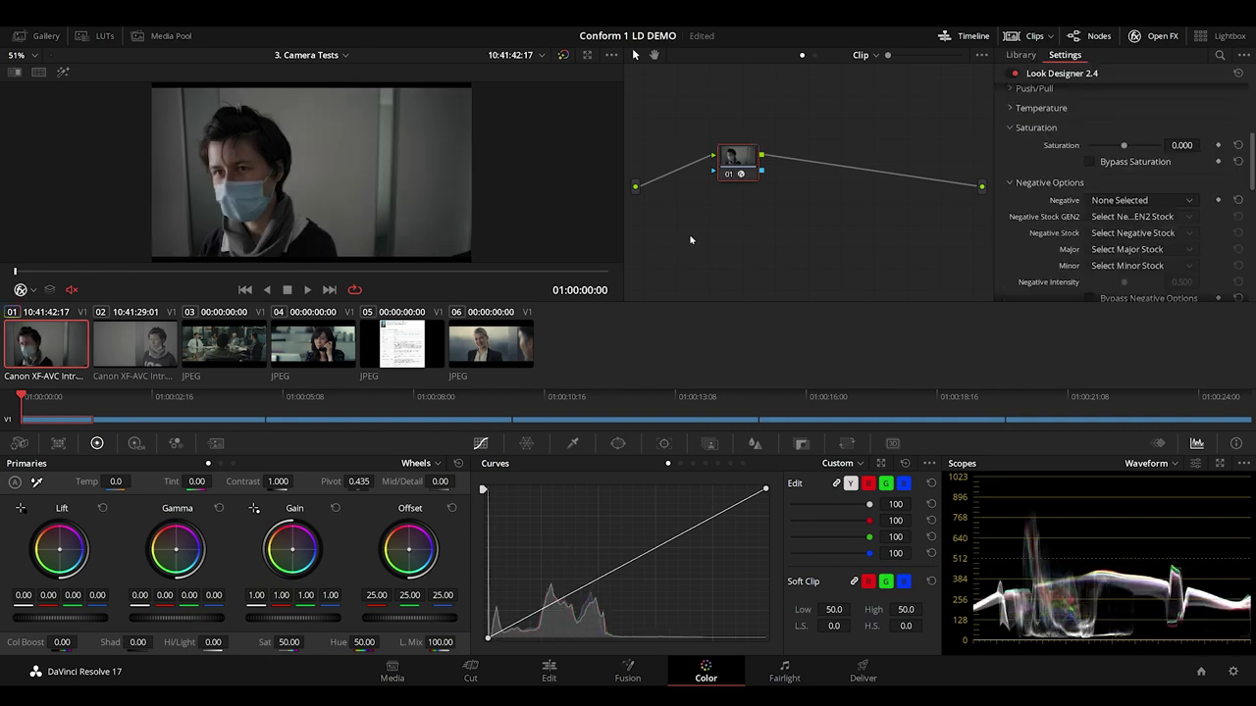
Compare clip 01 against clip 04 in split-screen within the enhanced viewer
ctrl+click(337, 356)
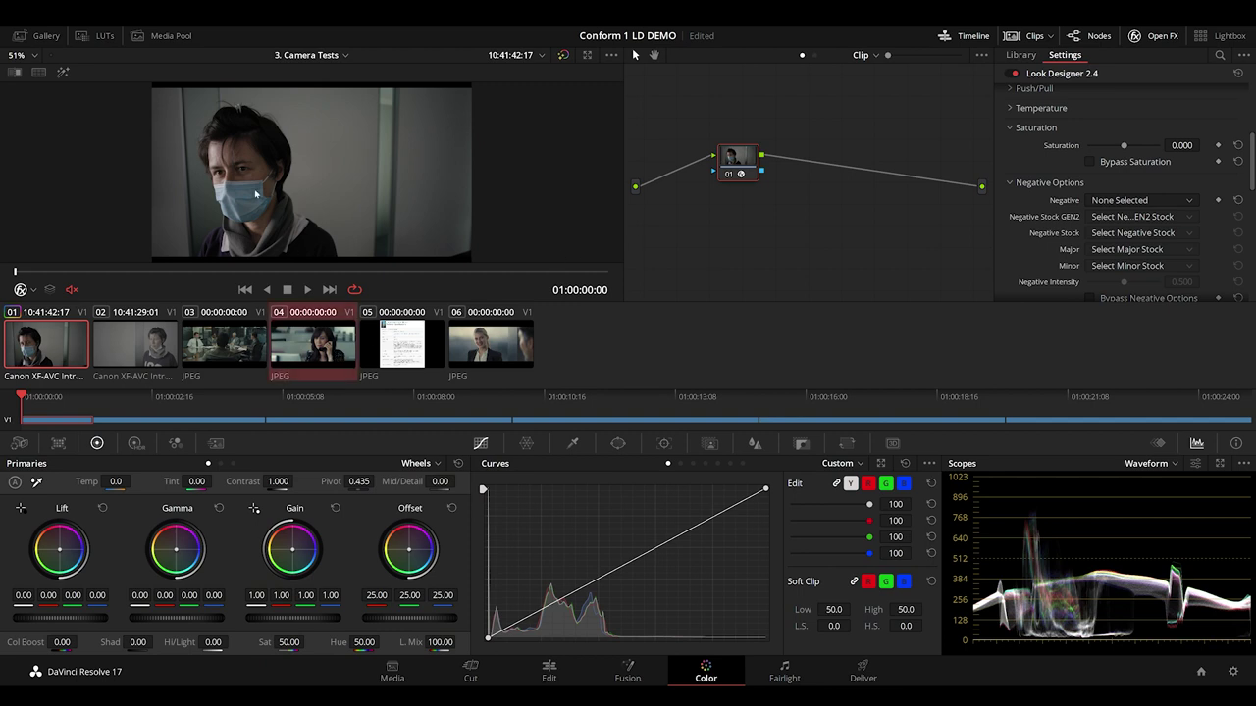
click(39, 73)
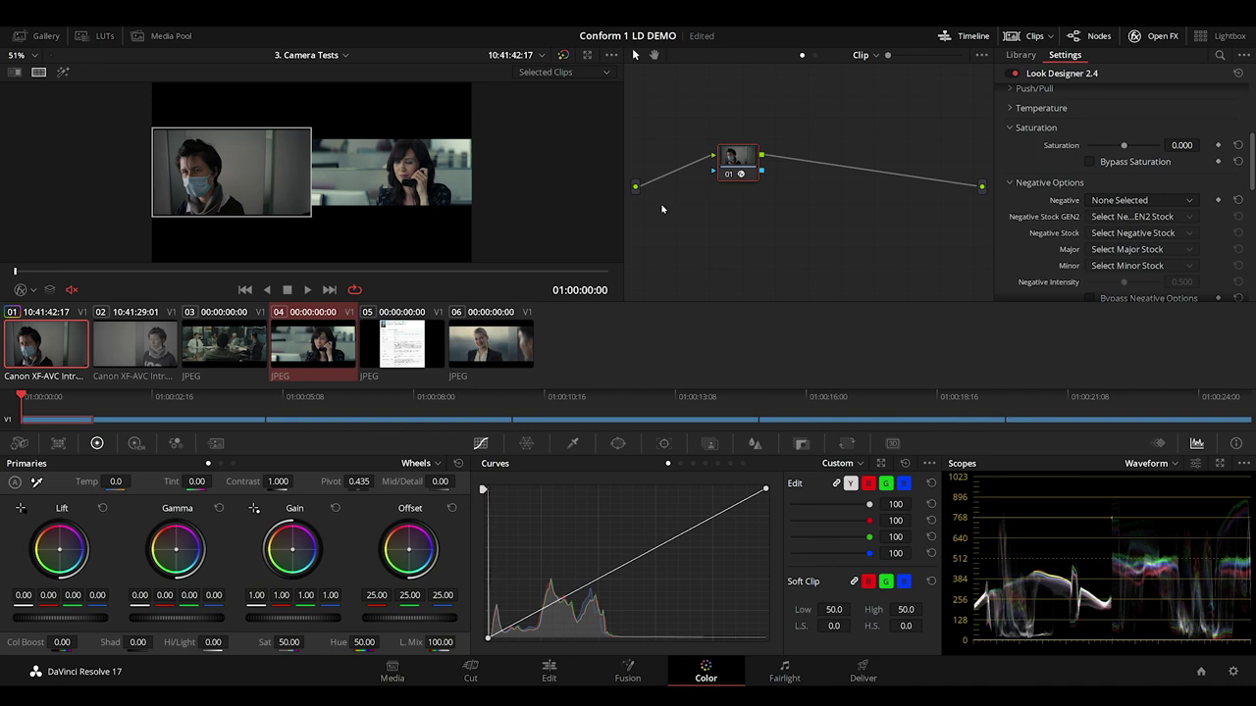
key(alt+f)
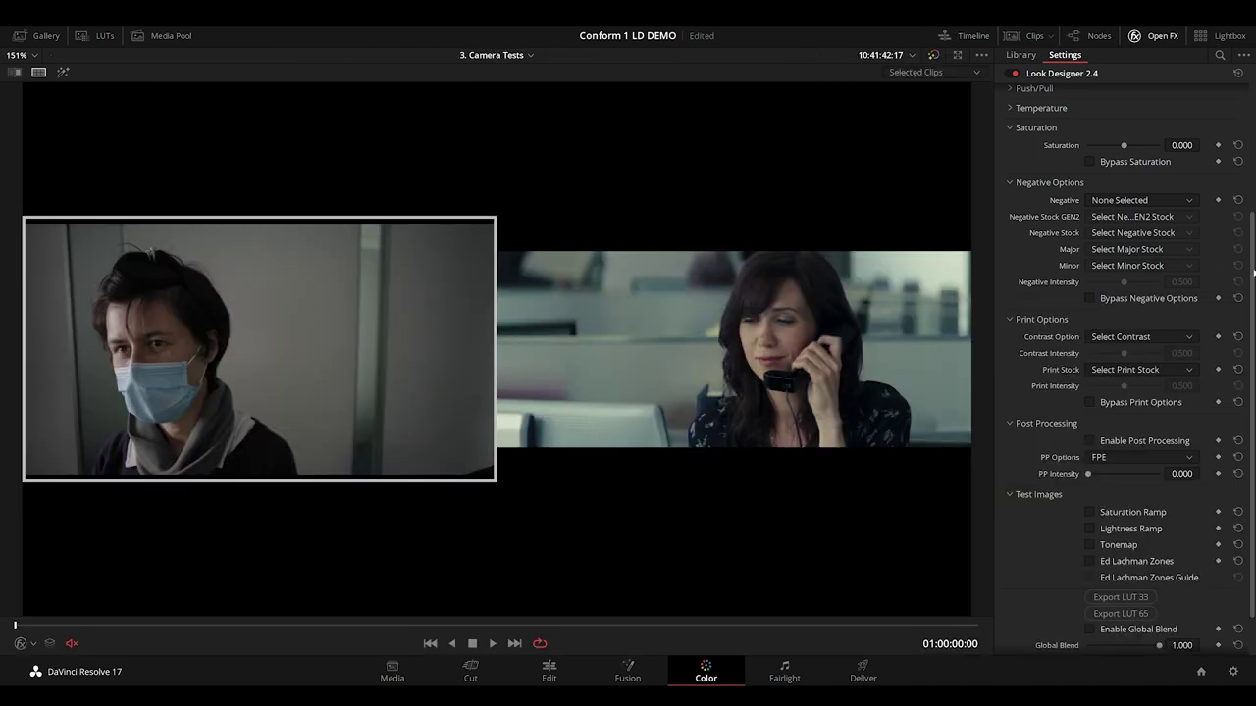
scroll(1253, 273, up, 4)
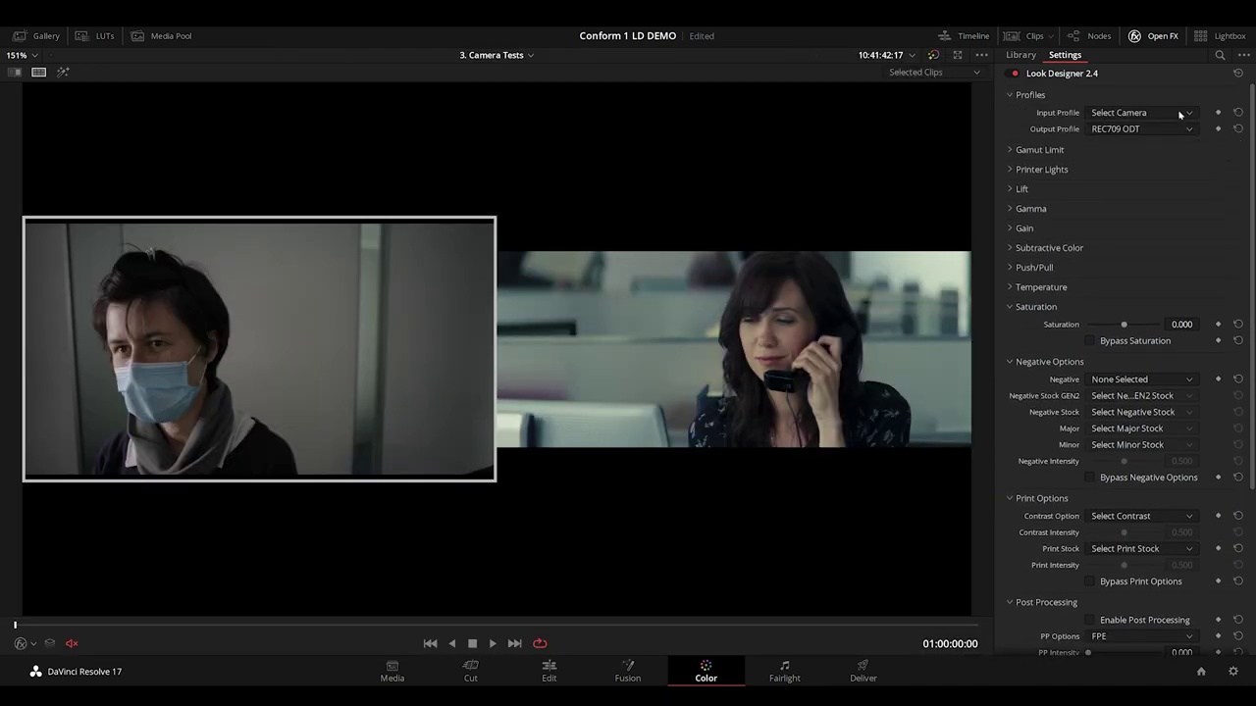
Set Look Designer's input profile to CANON CINEMA Log2
click(1181, 115)
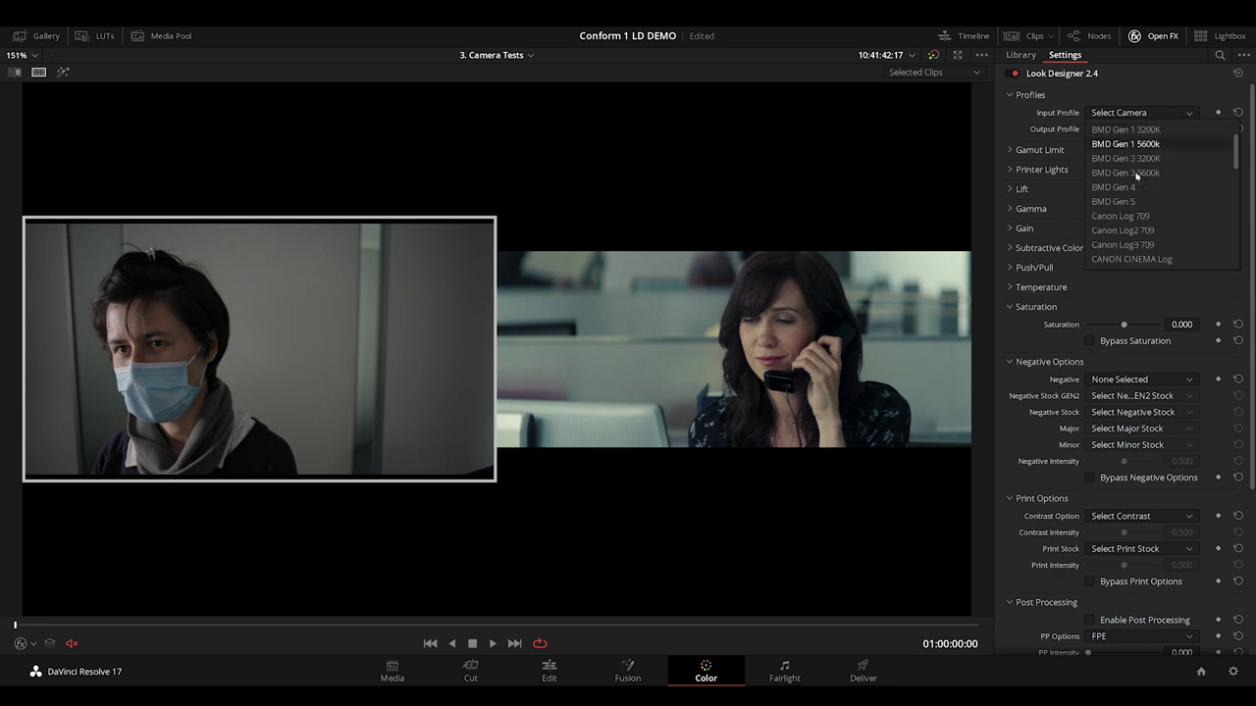
scroll(1138, 186, down, 2)
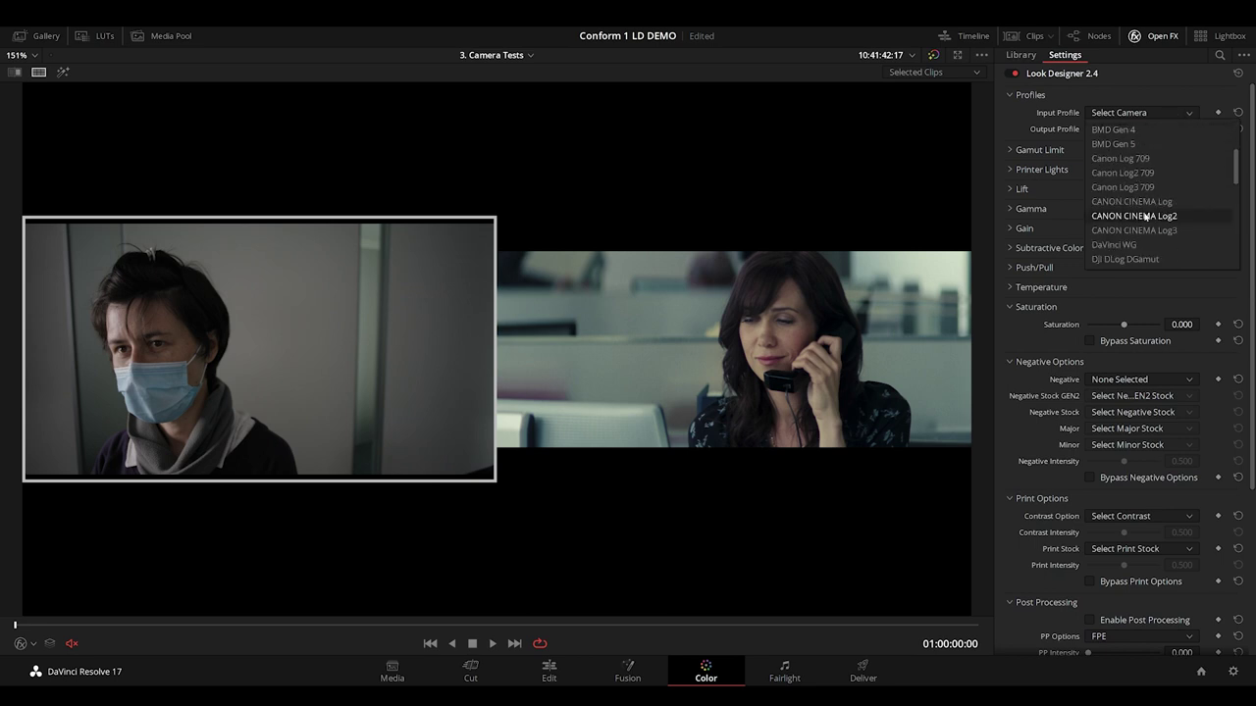
click(1145, 215)
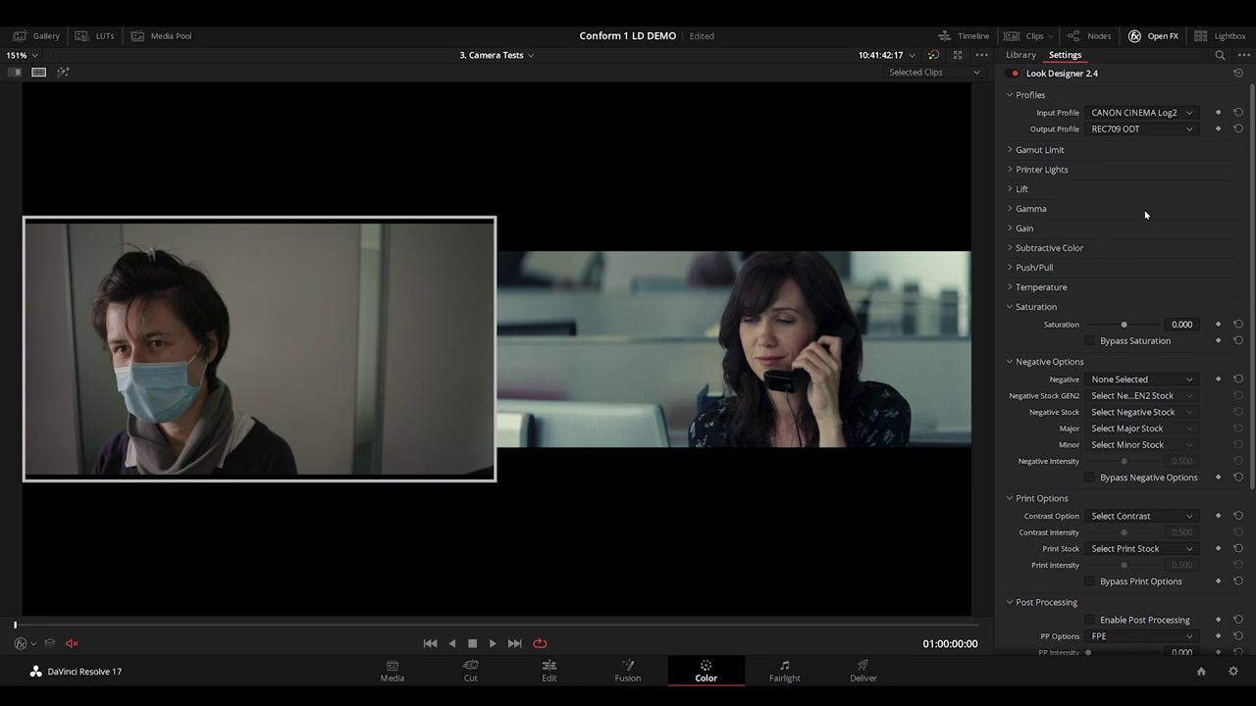
Audition REC709 by Arri, CI, RCM2 and ODT output profiles, settling on REC709 by CI
click(1177, 131)
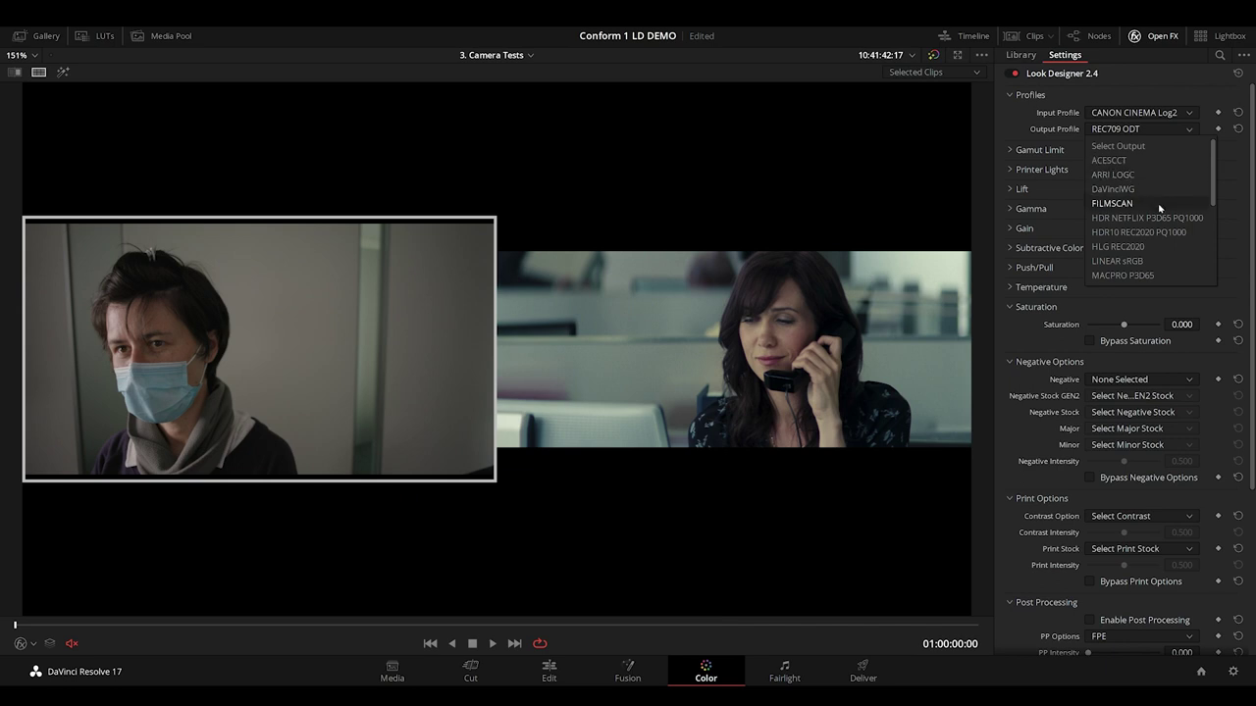
scroll(1162, 231, down, 4)
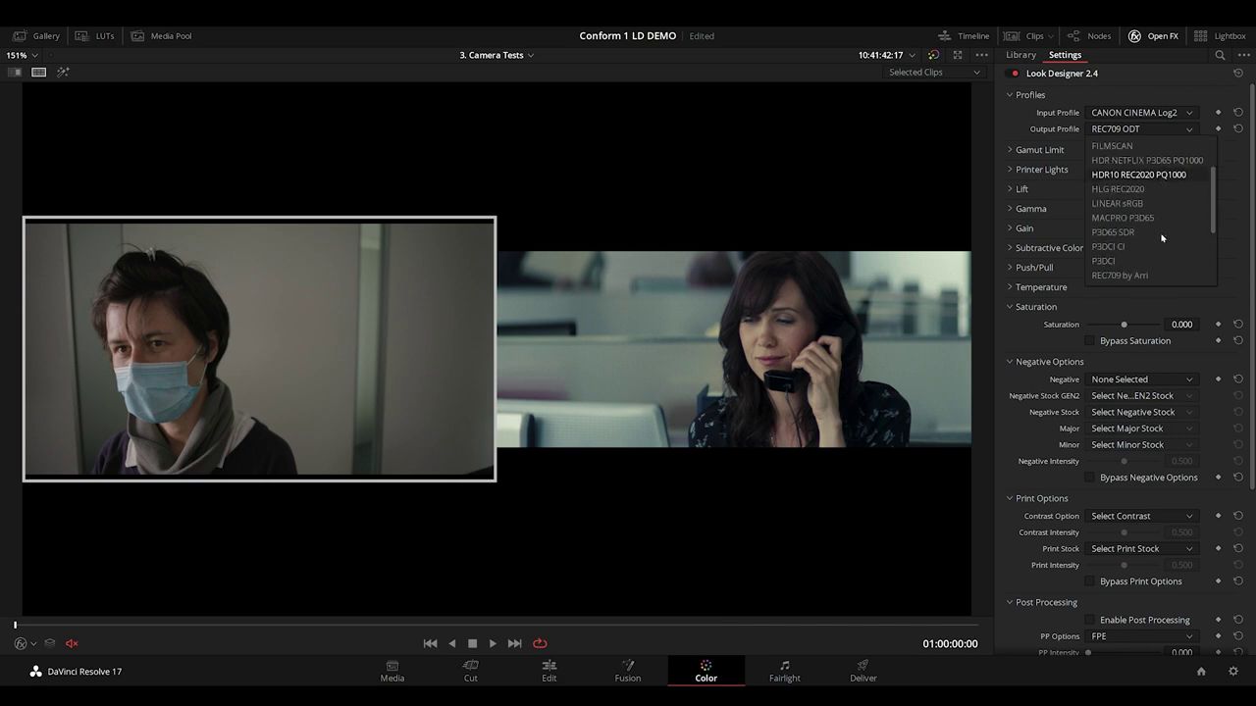
scroll(1160, 236, down, 3)
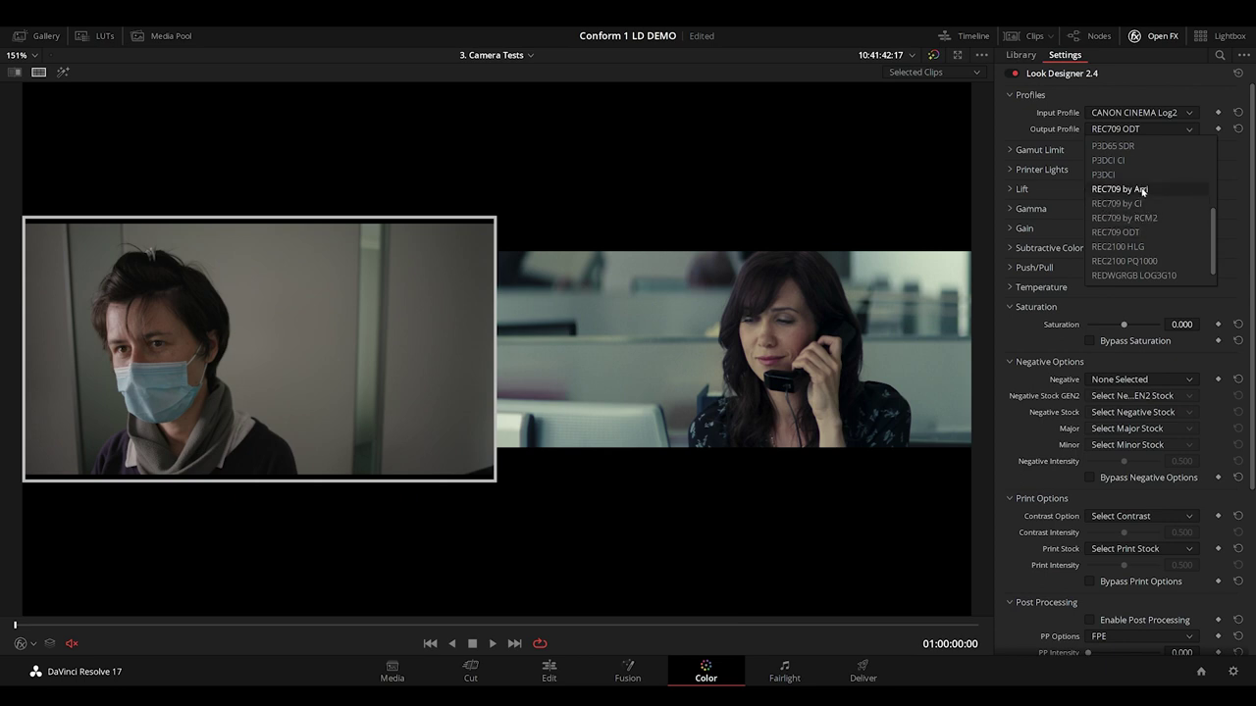
click(1142, 188)
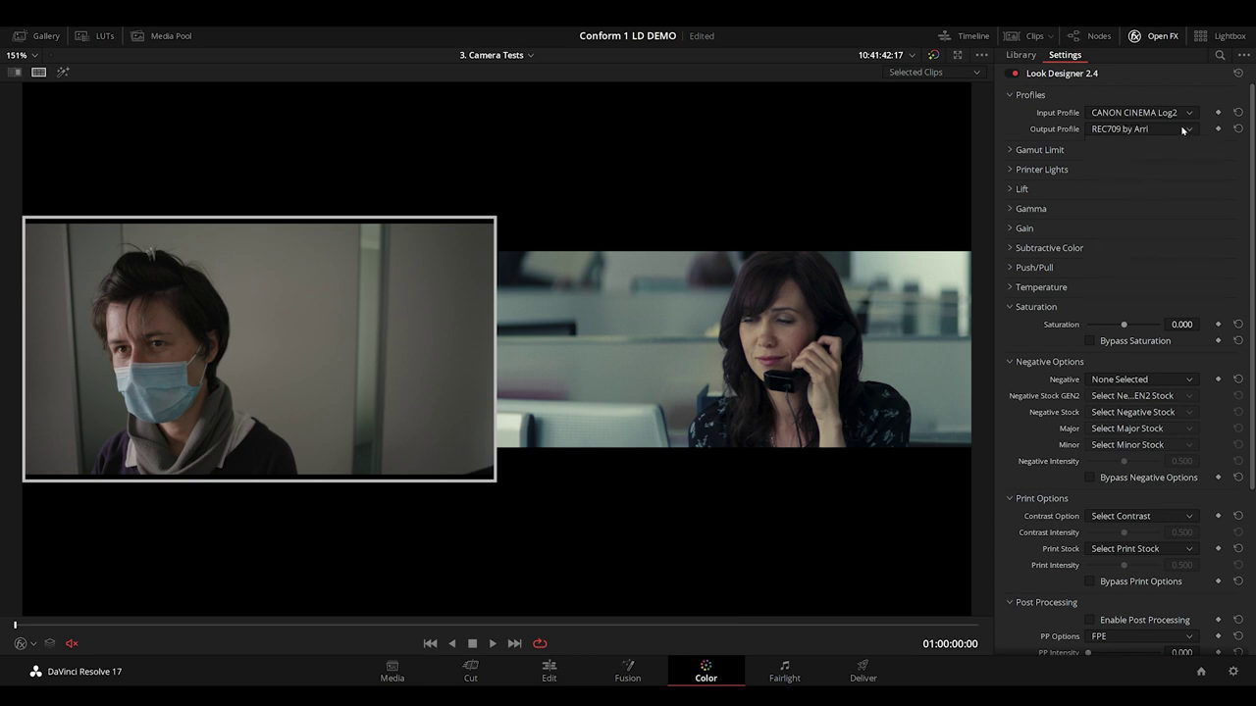
click(1184, 129)
click(1155, 200)
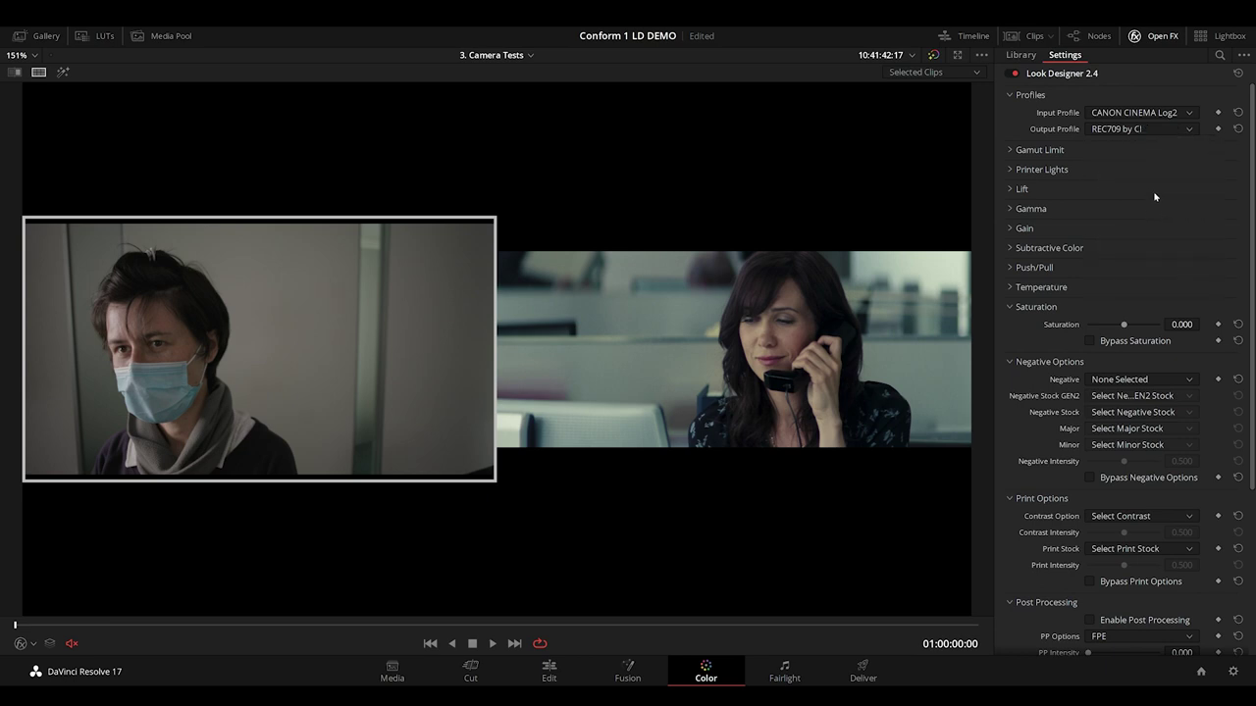
click(1181, 131)
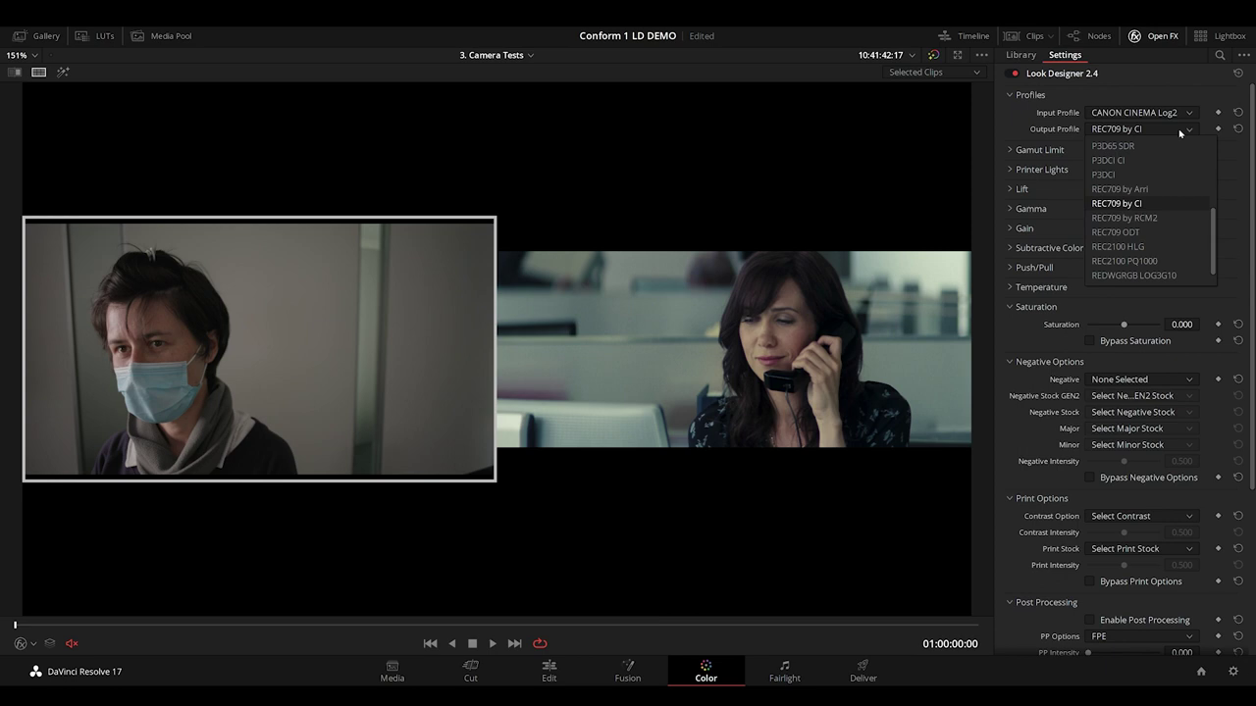
click(1149, 219)
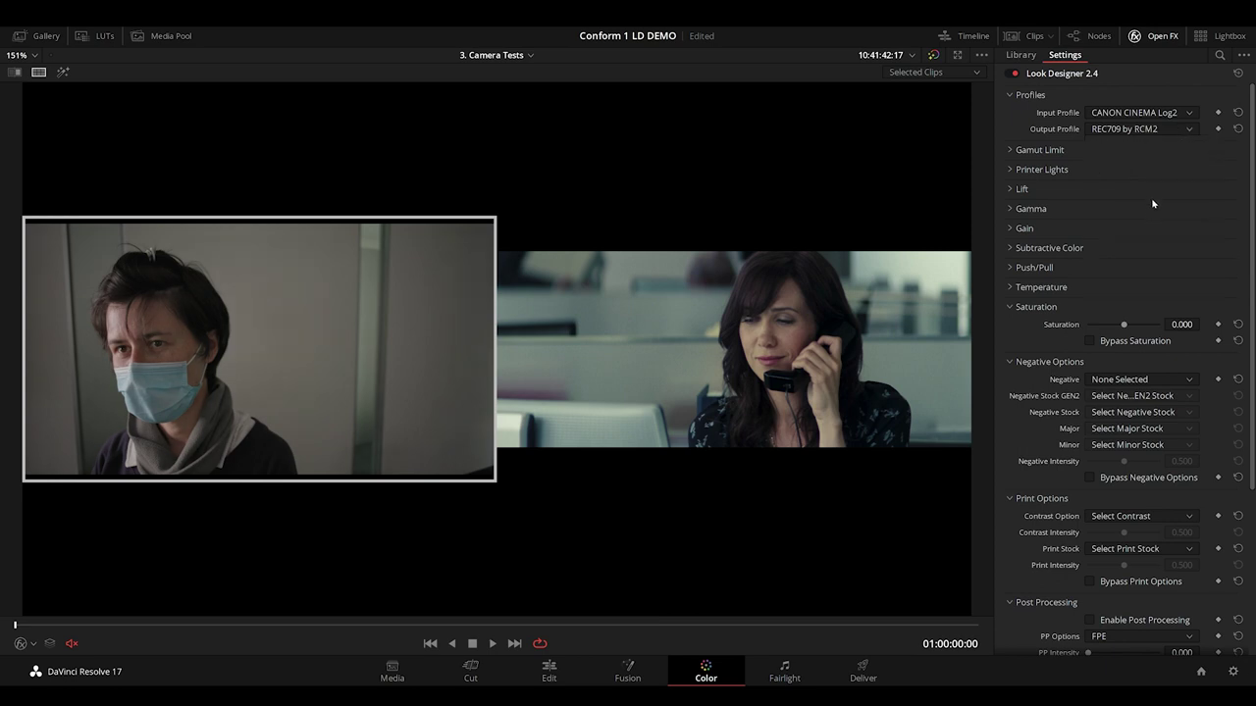
click(1175, 131)
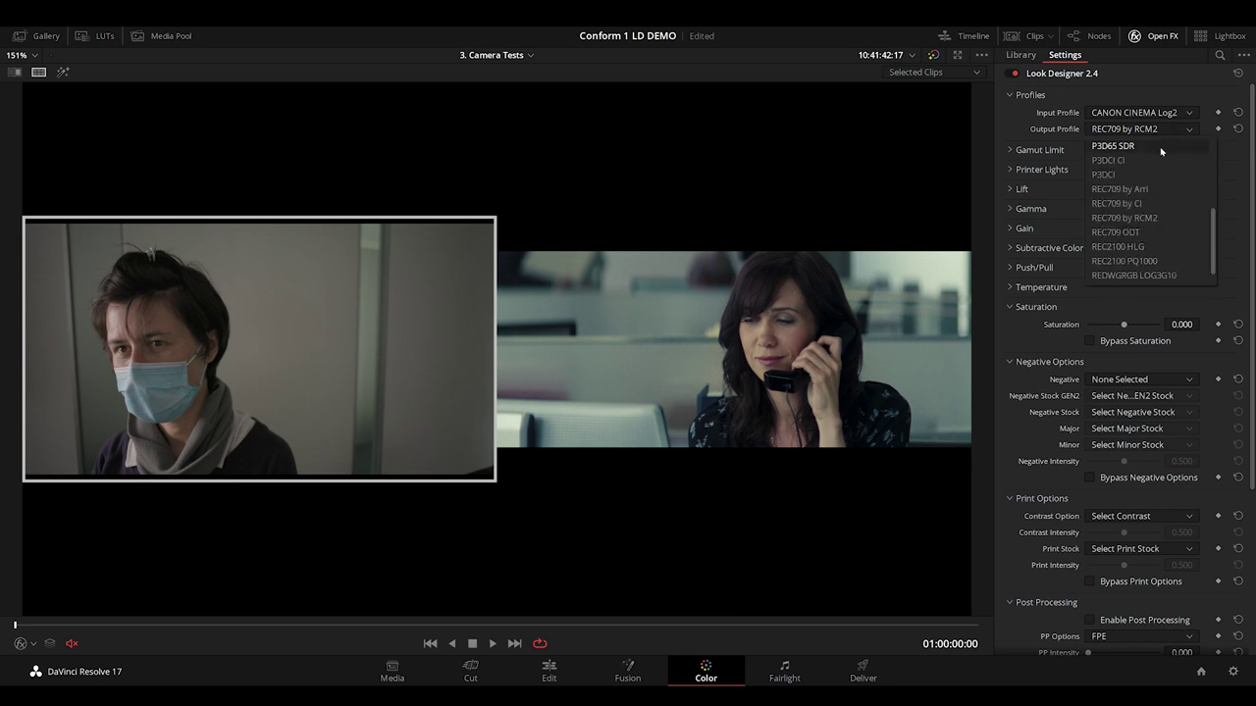
click(1137, 233)
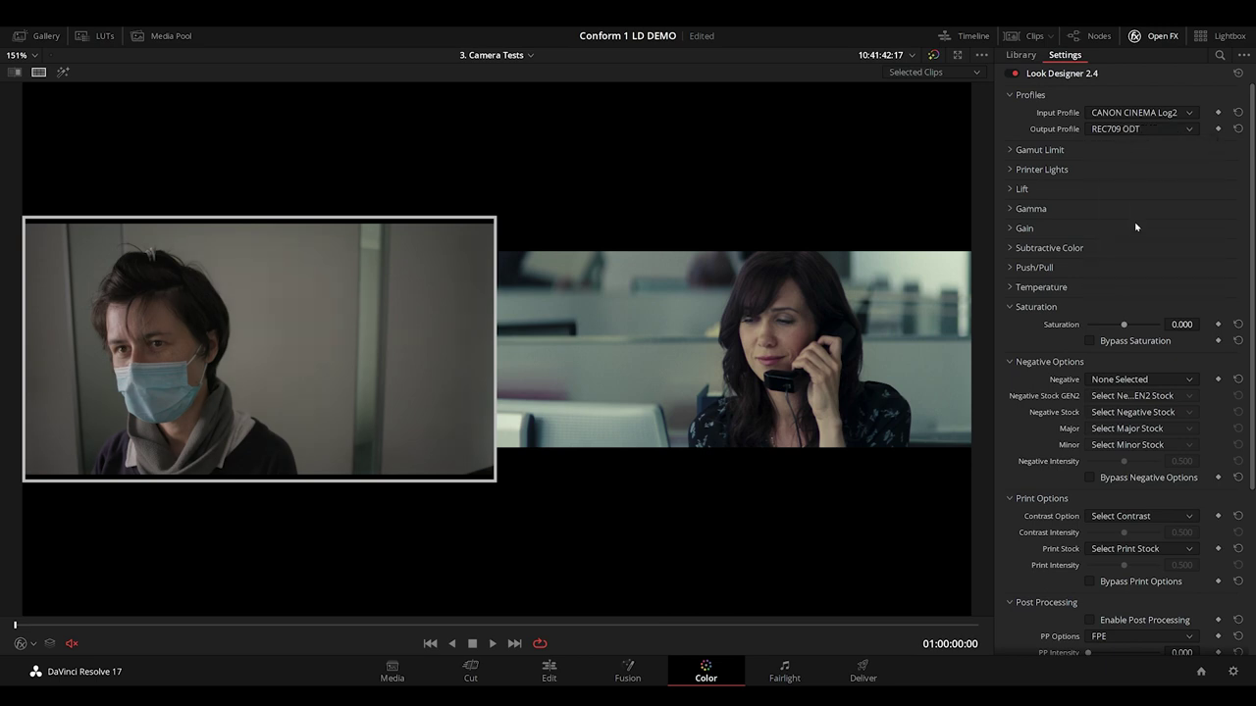
click(1178, 132)
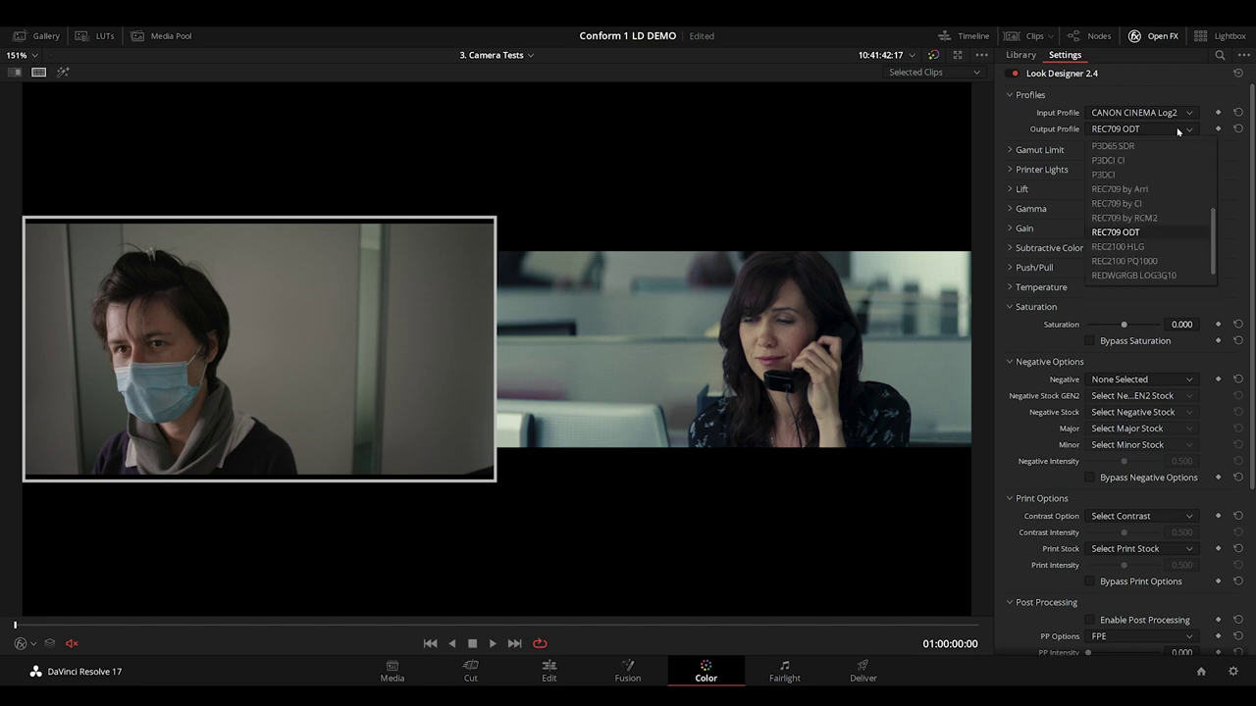
click(1138, 204)
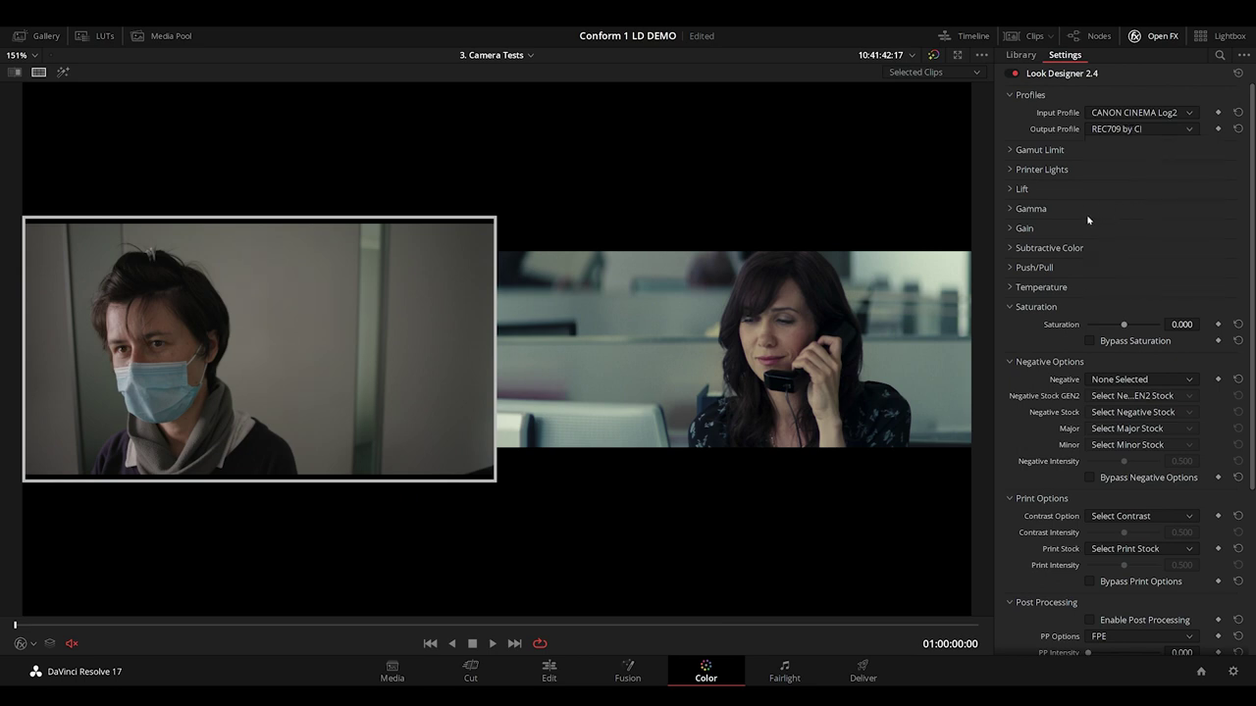
scroll(1136, 239, down, 5)
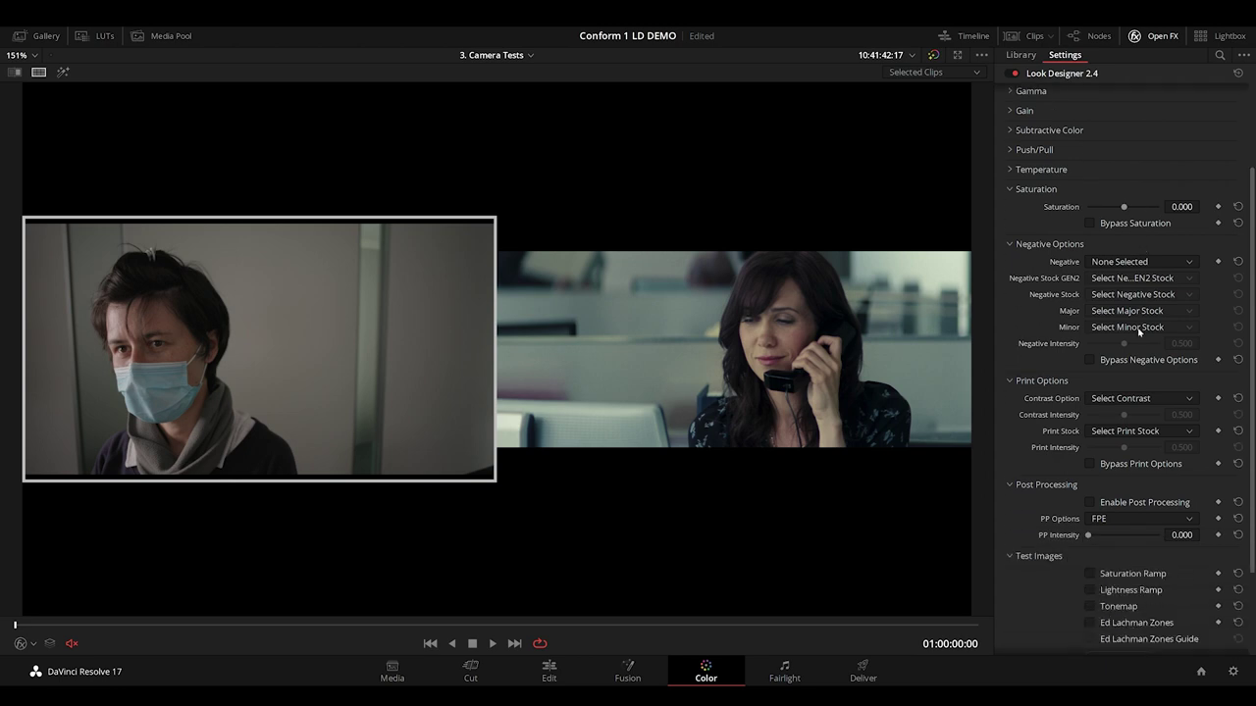
Try F3 and F4, then set the contrast option to KODAK 2383 at intensity 0.245
click(1148, 340)
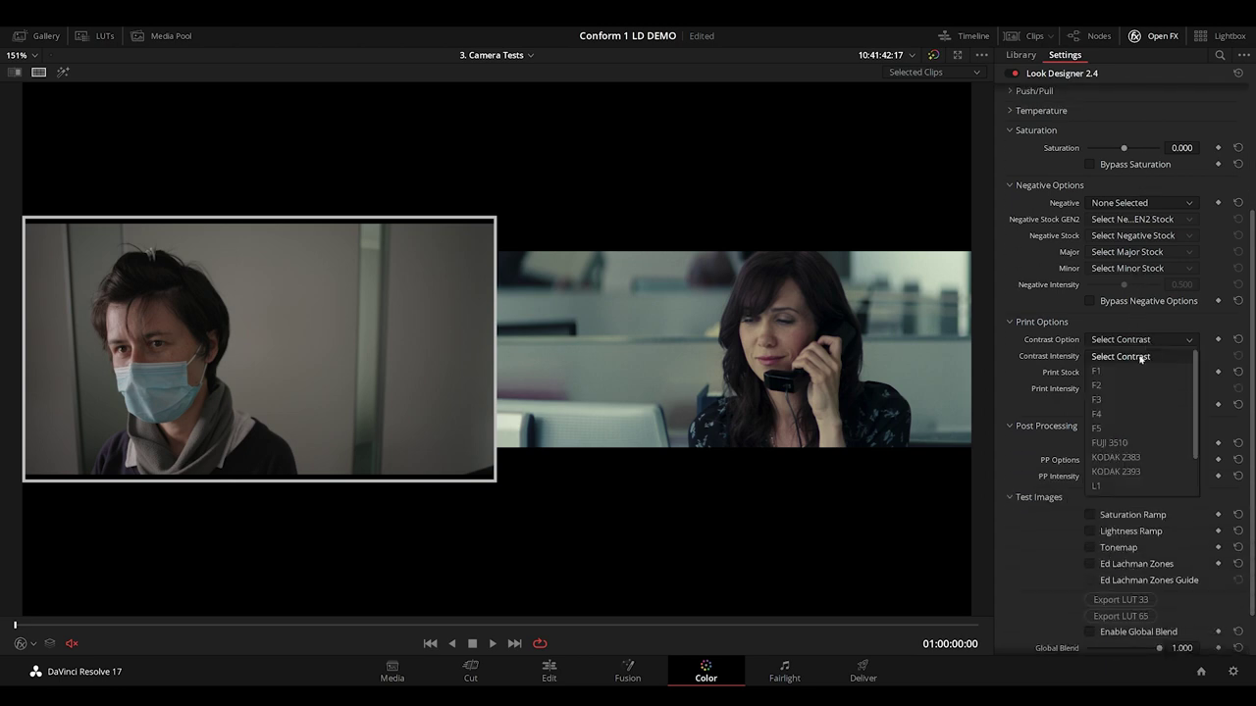
click(1133, 395)
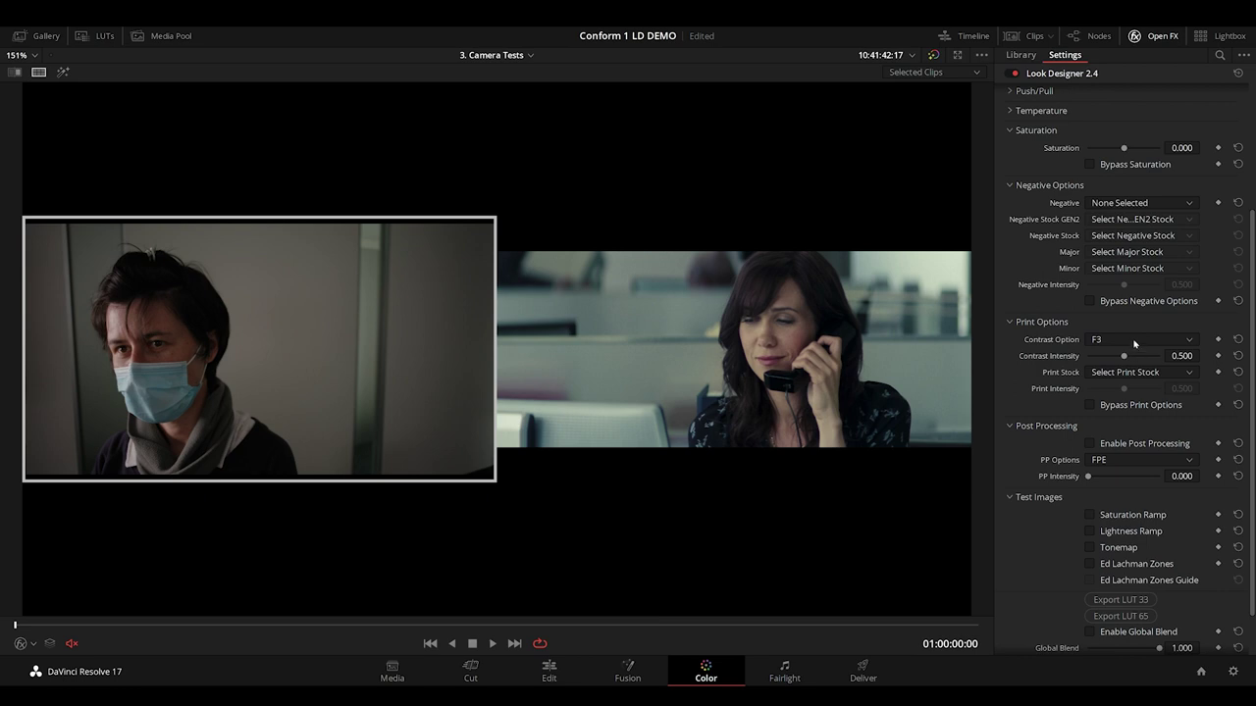
click(1136, 349)
click(1132, 414)
click(1128, 347)
click(1121, 451)
drag(1124, 358, 1106, 350)
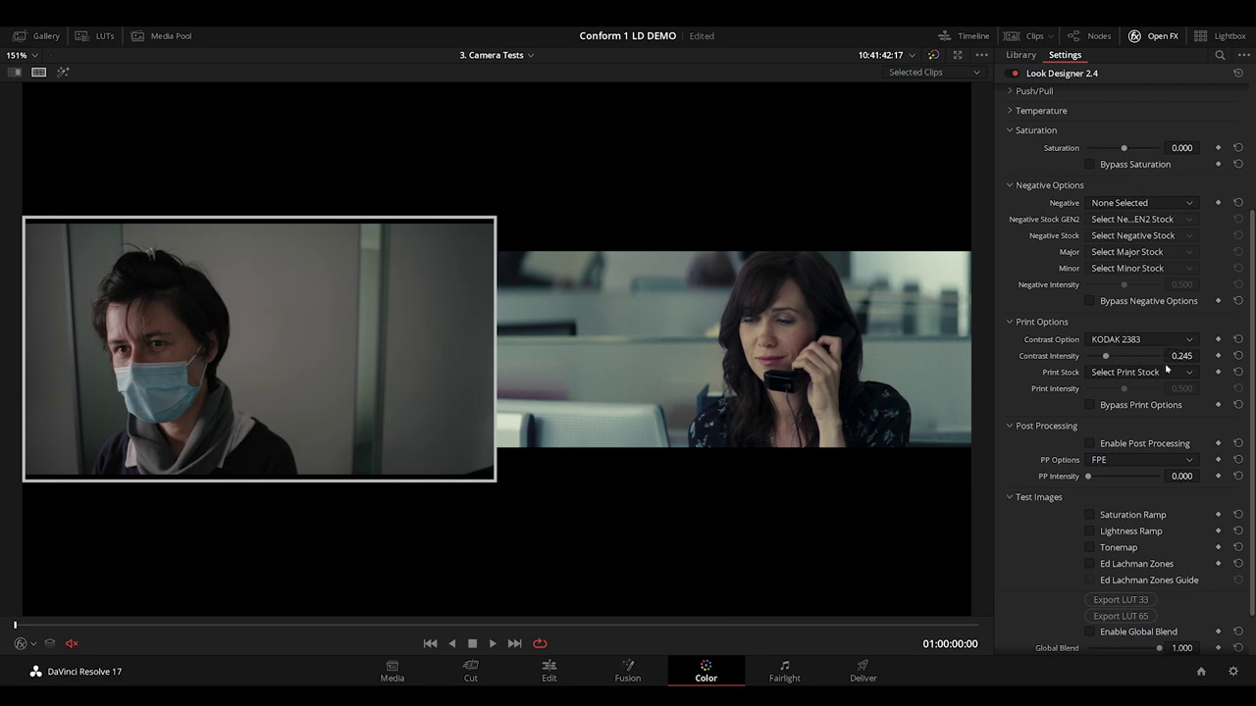
Try Fuji Eterna stocks, then set print stock to Kodak Vision Color Print 2383 at 0.664
click(1164, 372)
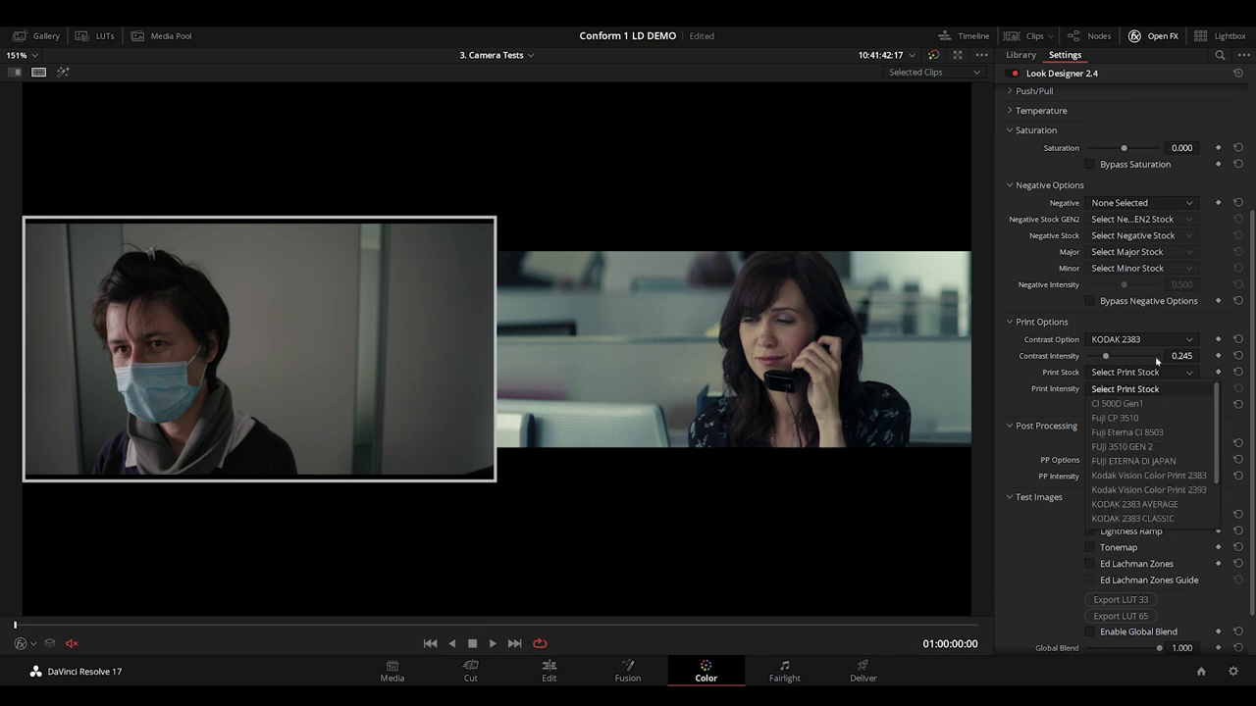
click(1135, 435)
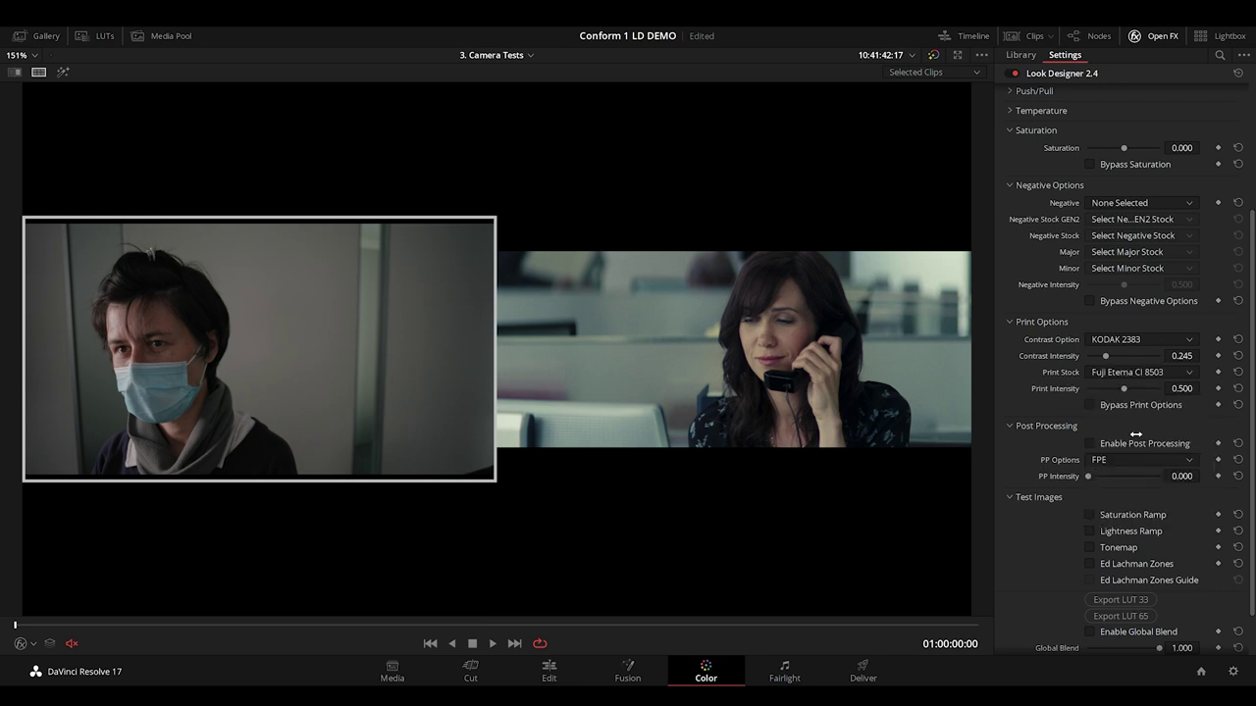
click(1155, 372)
click(1145, 441)
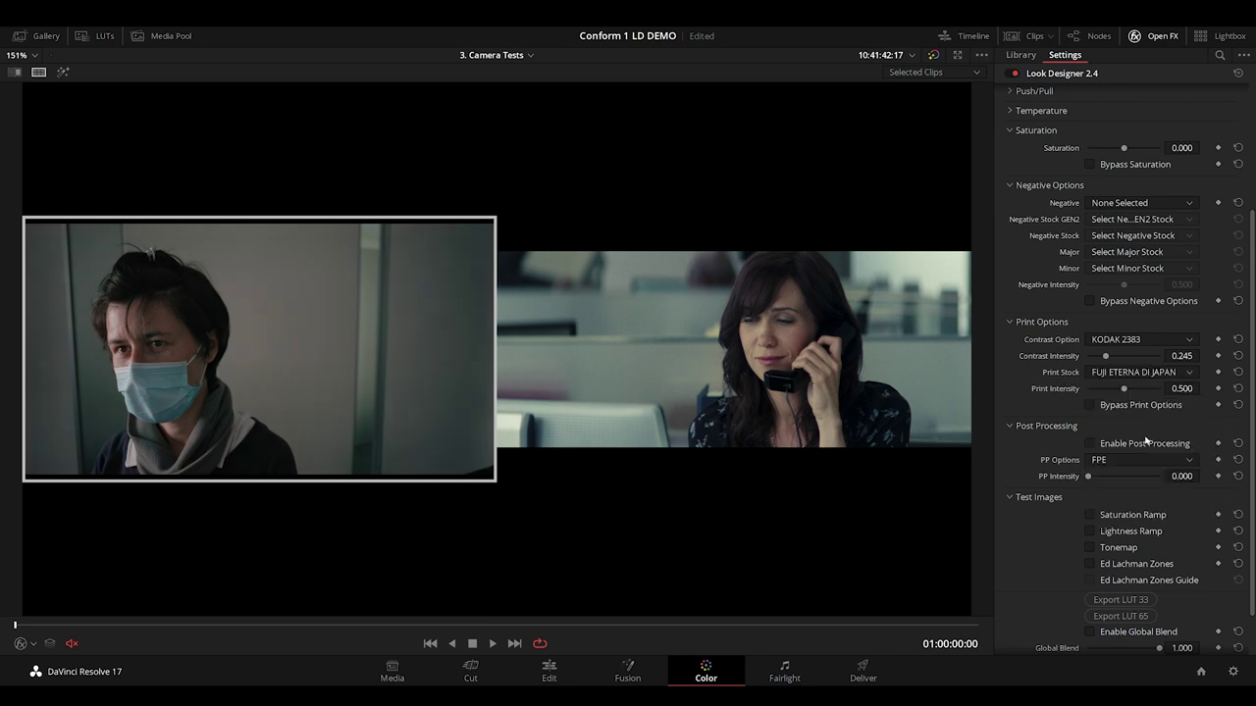
click(1148, 375)
click(1143, 476)
drag(1185, 388, 1202, 388)
Enable post processing at 0.806 intensity and lower the global blend to 0.773
click(1091, 444)
mouse_move(1182, 476)
mouse_down()
mouse_move(1217, 476)
mouse_move(1177, 476)
mouse_move(1203, 475)
mouse_up()
scroll(1134, 477, down, 2)
scroll(1142, 492, down, 1)
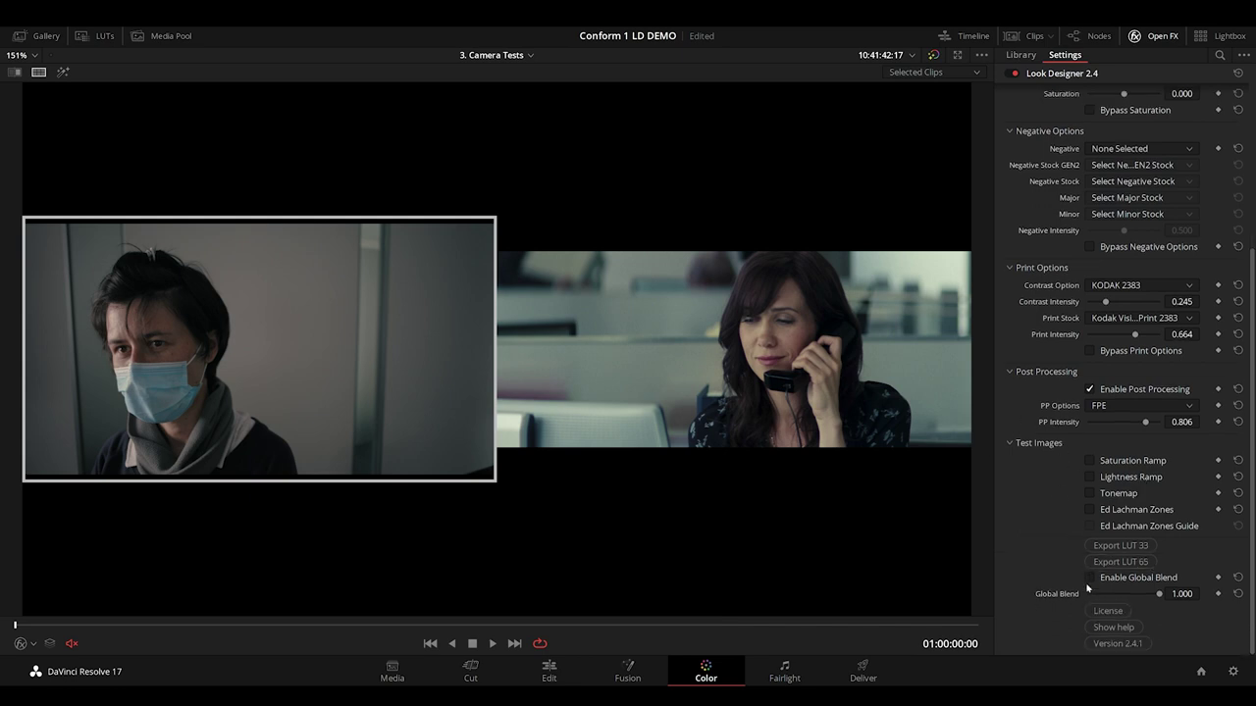
drag(1159, 592, 1142, 593)
scroll(1173, 550, up, 2)
scroll(1173, 550, up, 5)
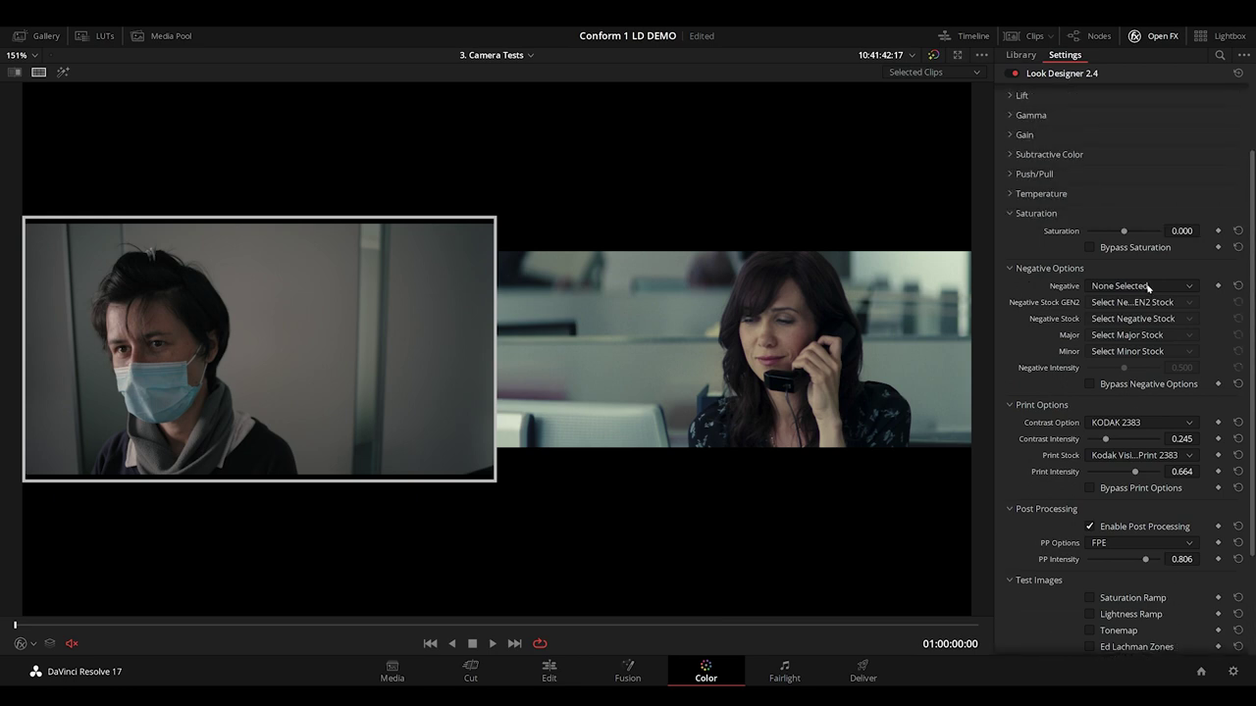
Set the negative type to Negative Stock GEN 2 and try FUJI ETERNA 8583, 400T and KODAK 5213
click(1144, 289)
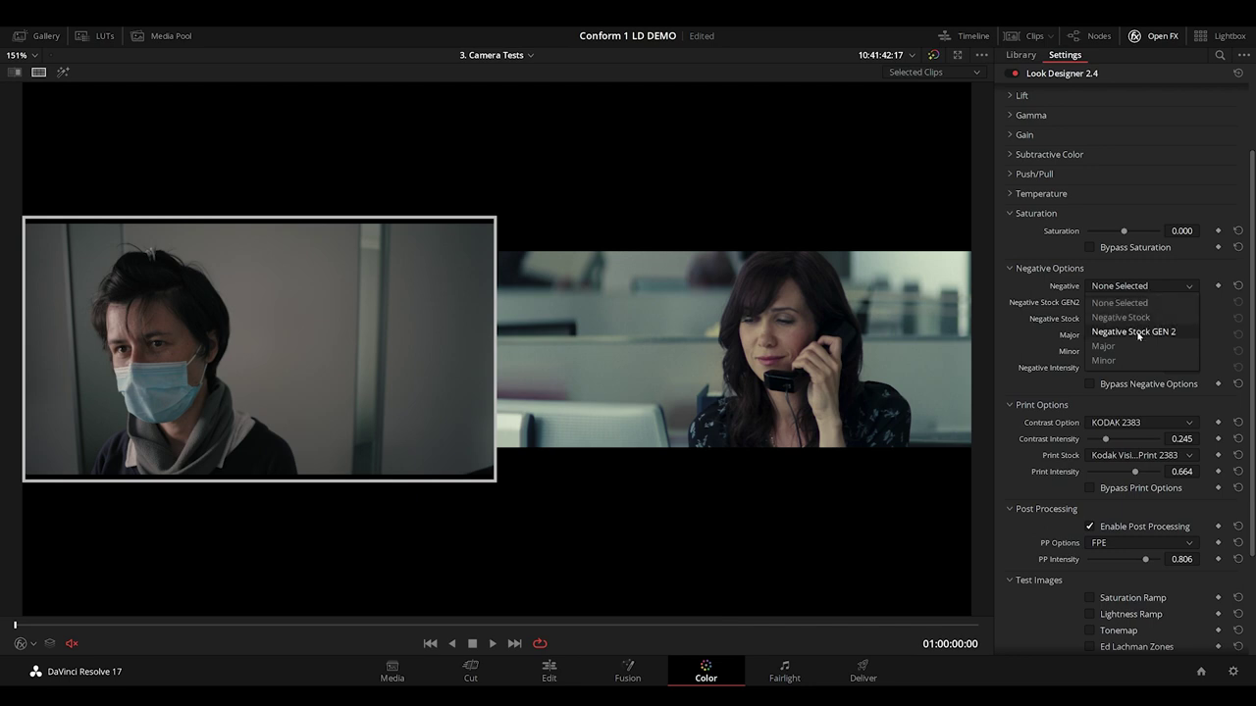
click(1138, 333)
click(1171, 303)
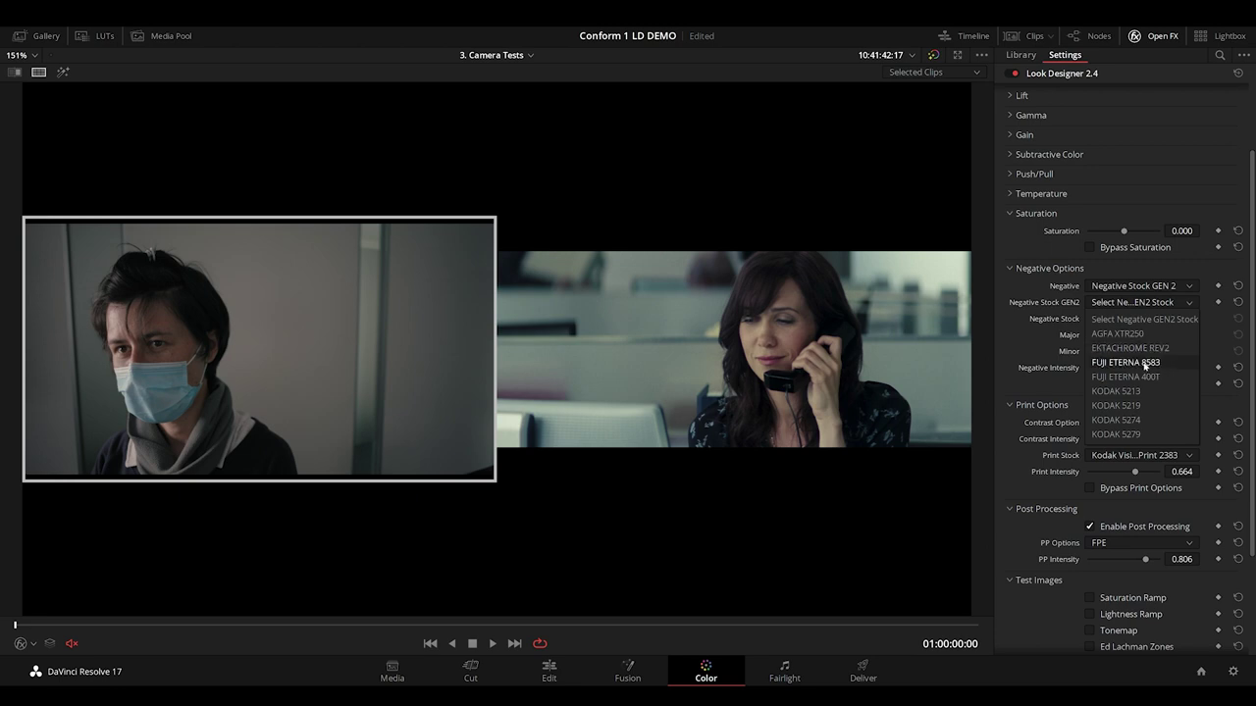
click(1146, 363)
click(1146, 306)
click(1144, 377)
click(1141, 308)
click(1142, 395)
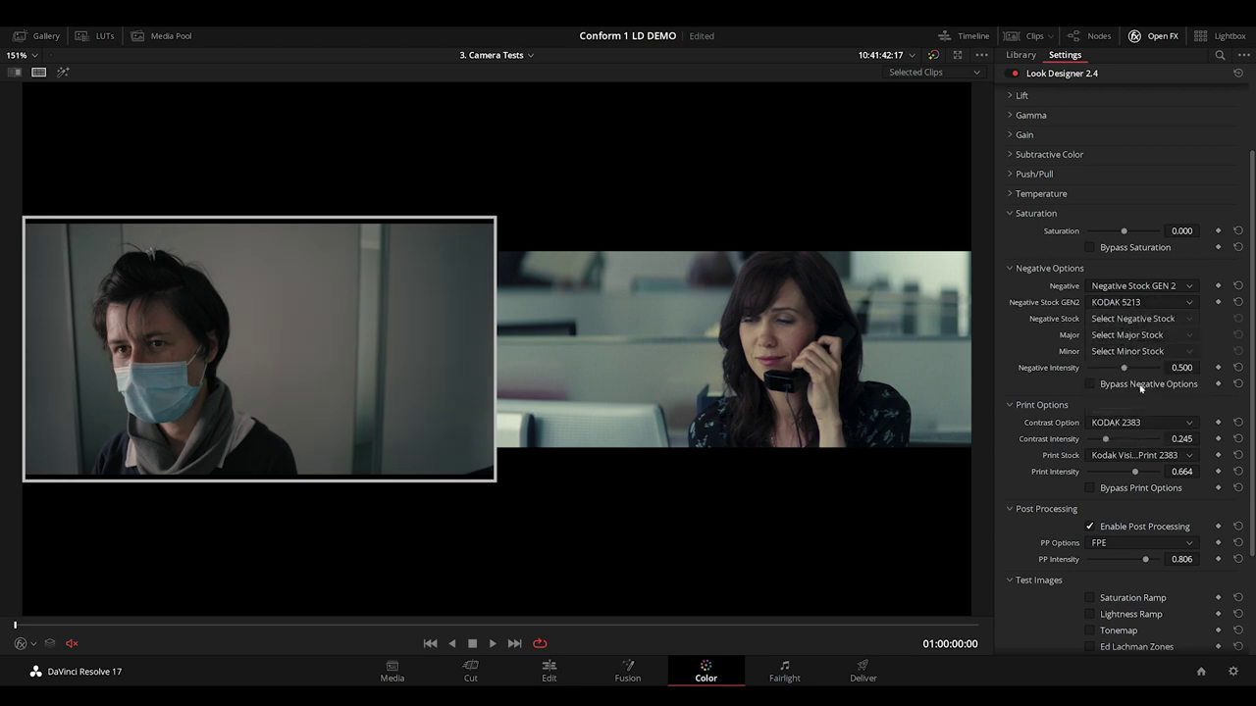
Try KODAK 5219 and 5274, then choose KODAK 5279 with negative intensity 0.509
click(1144, 306)
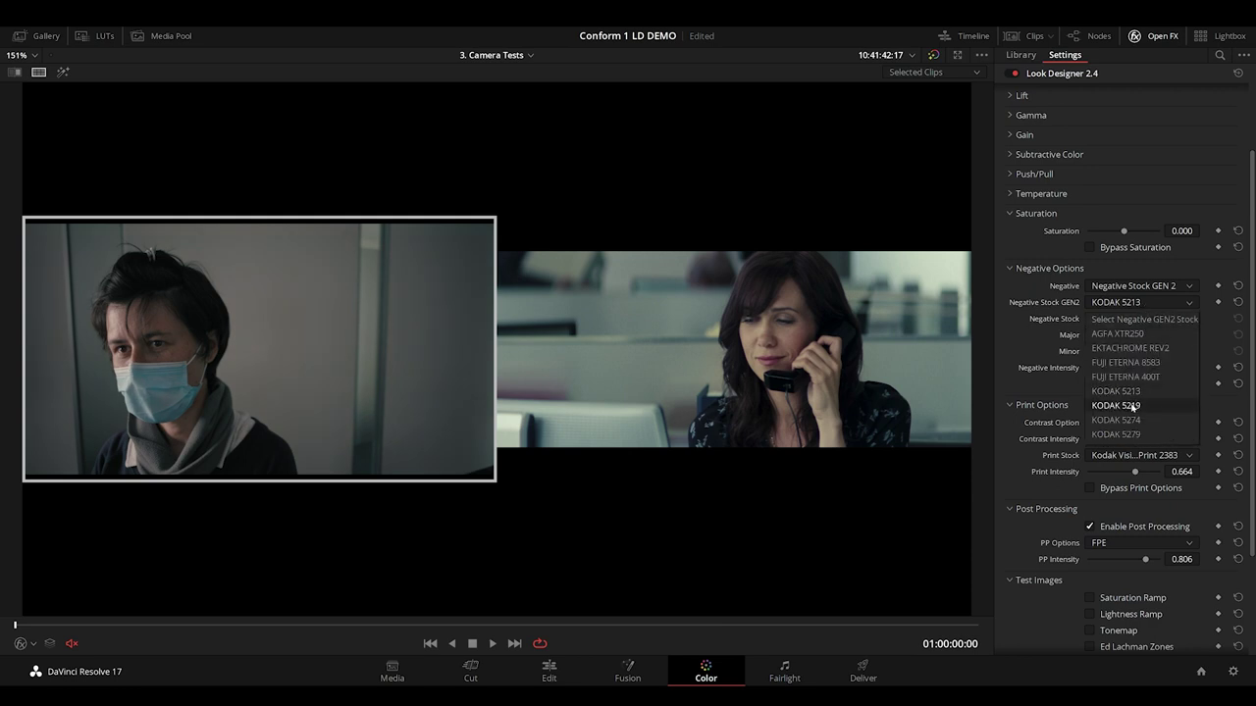
click(1134, 405)
click(1142, 306)
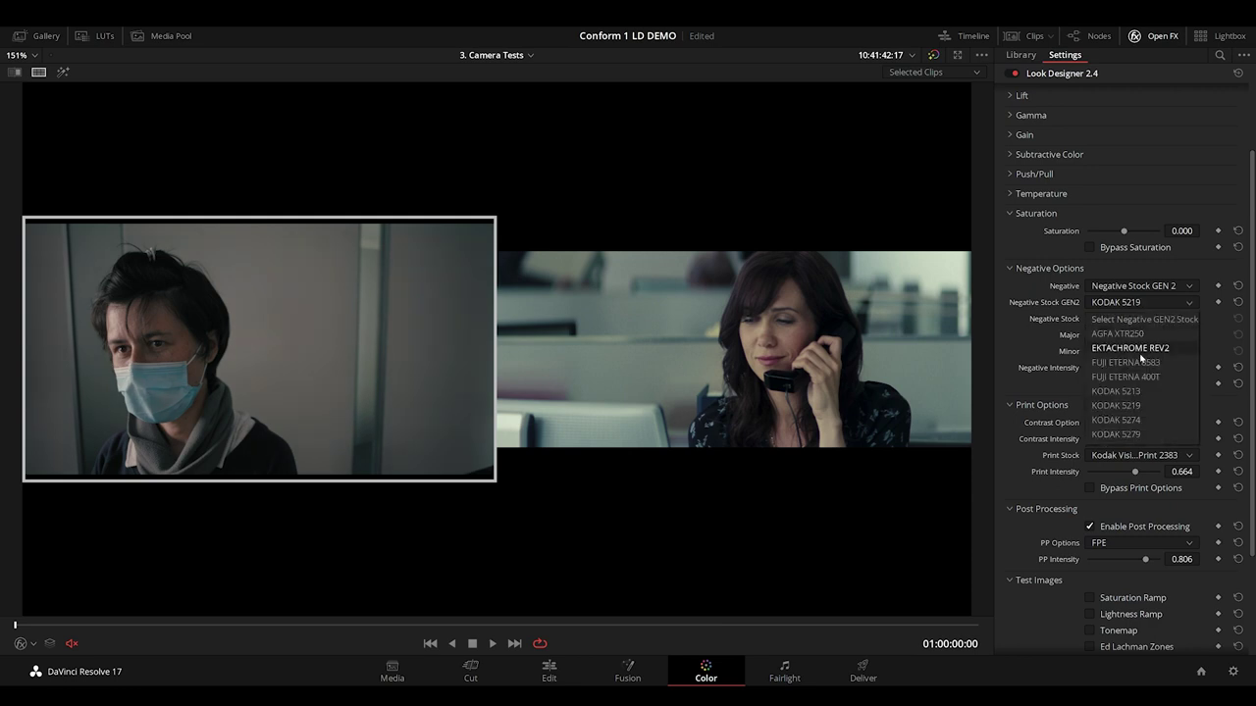
click(1143, 420)
click(1144, 307)
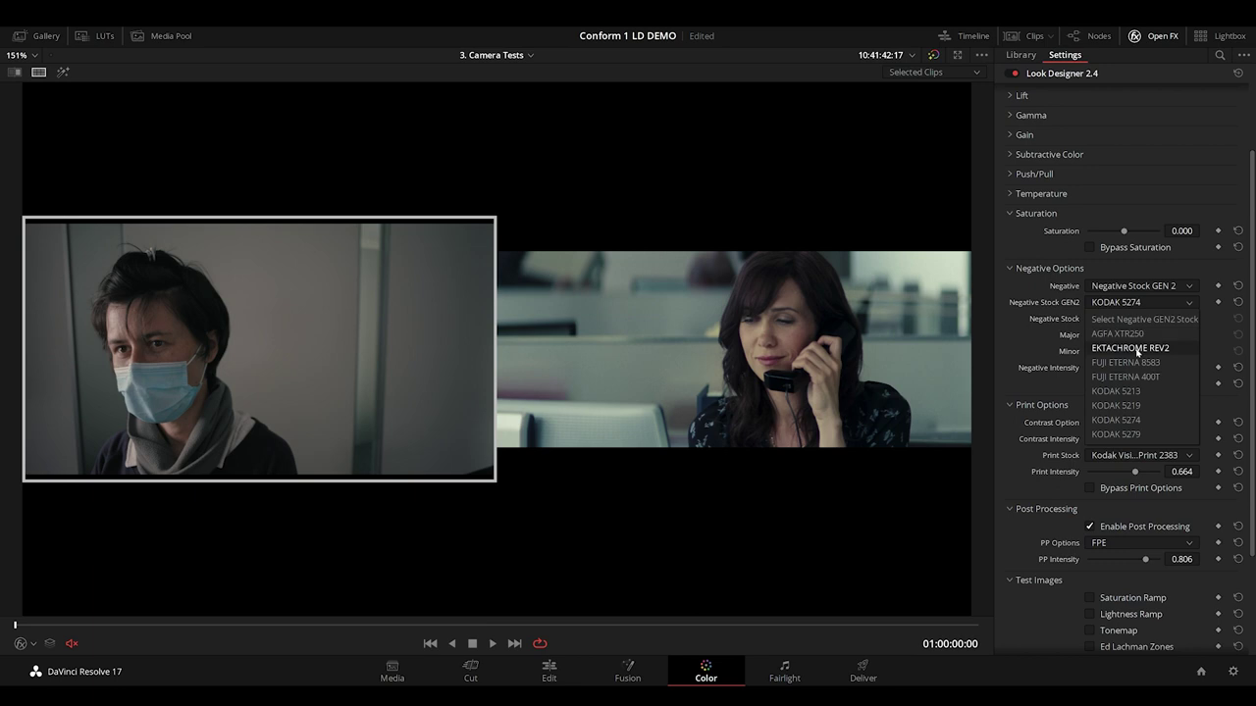
click(1138, 434)
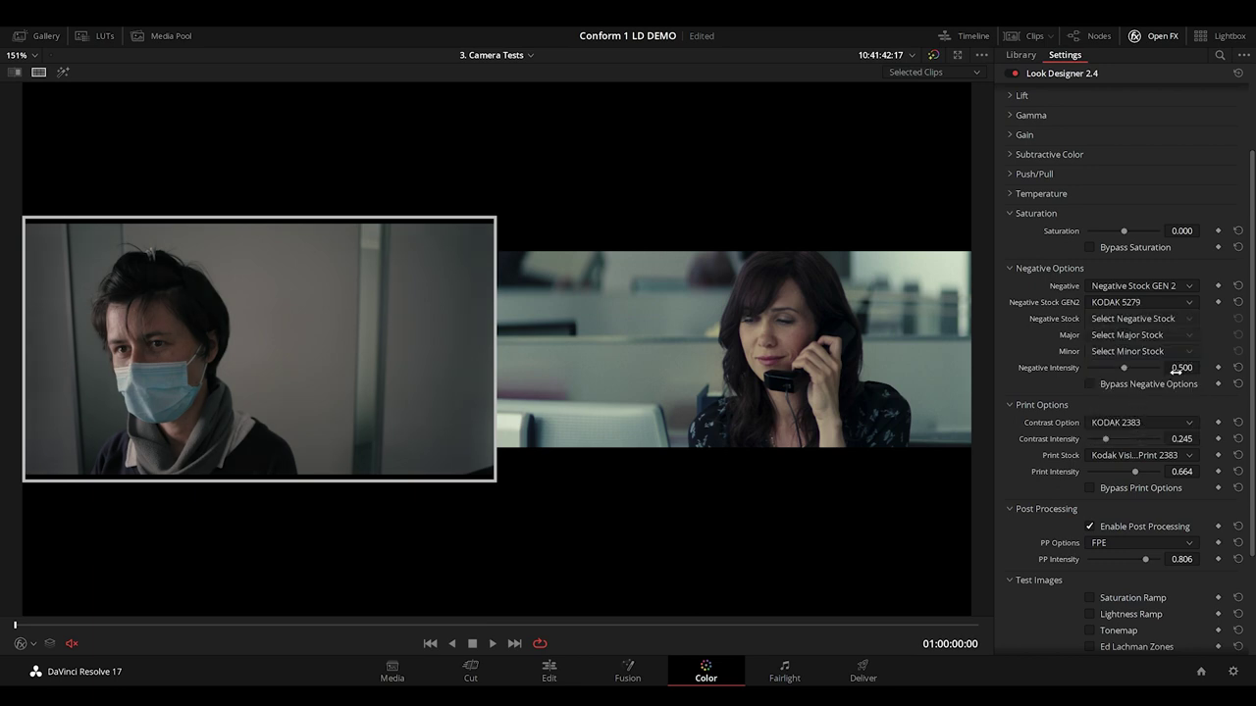
mouse_move(1183, 368)
mouse_down()
mouse_move(1203, 366)
mouse_move(1181, 353)
mouse_up()
scroll(1103, 429, up, 1)
scroll(1109, 429, up, 2)
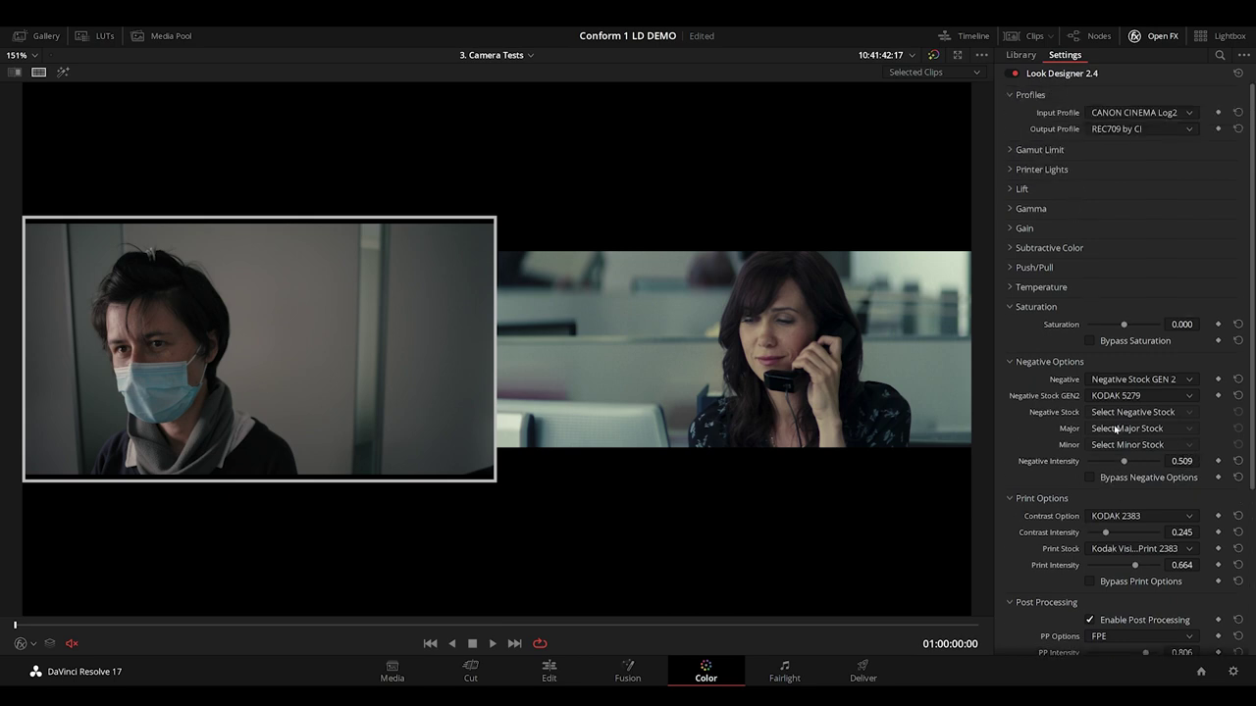
Cool the look to temperature -288 and set printer lights to red -0.009, green and blue -0.006
click(1011, 287)
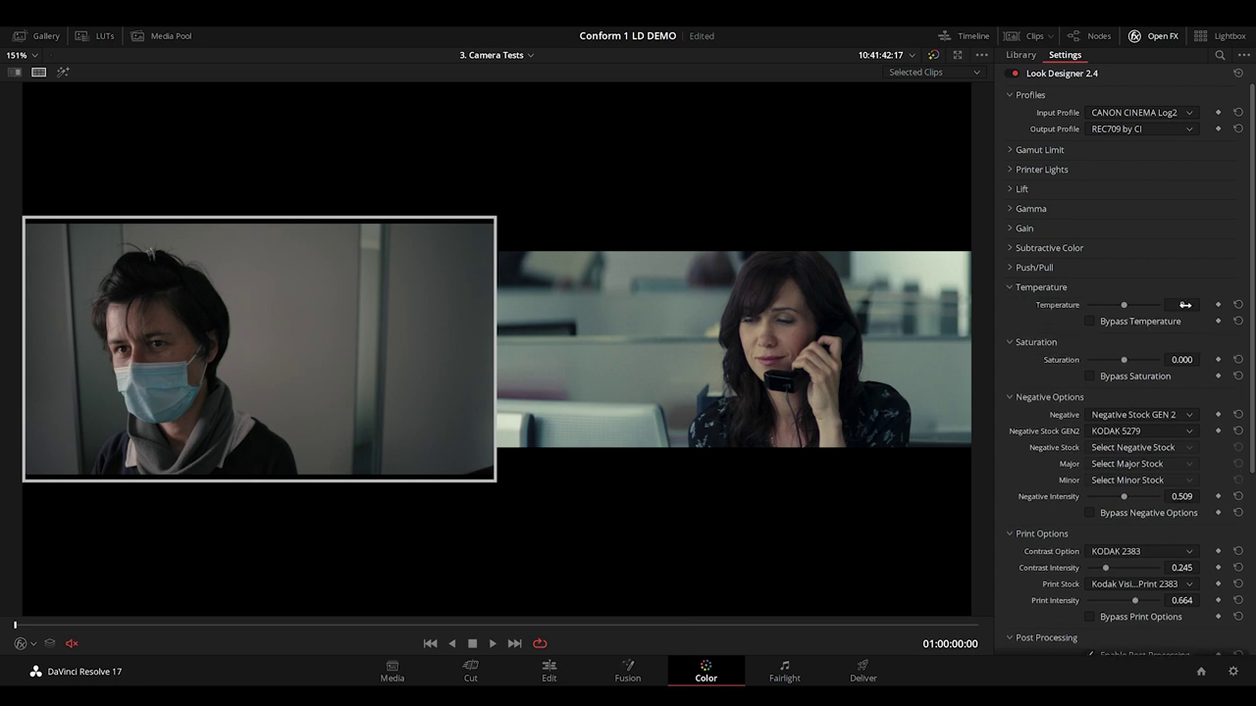
drag(1182, 305, 1128, 304)
click(1010, 171)
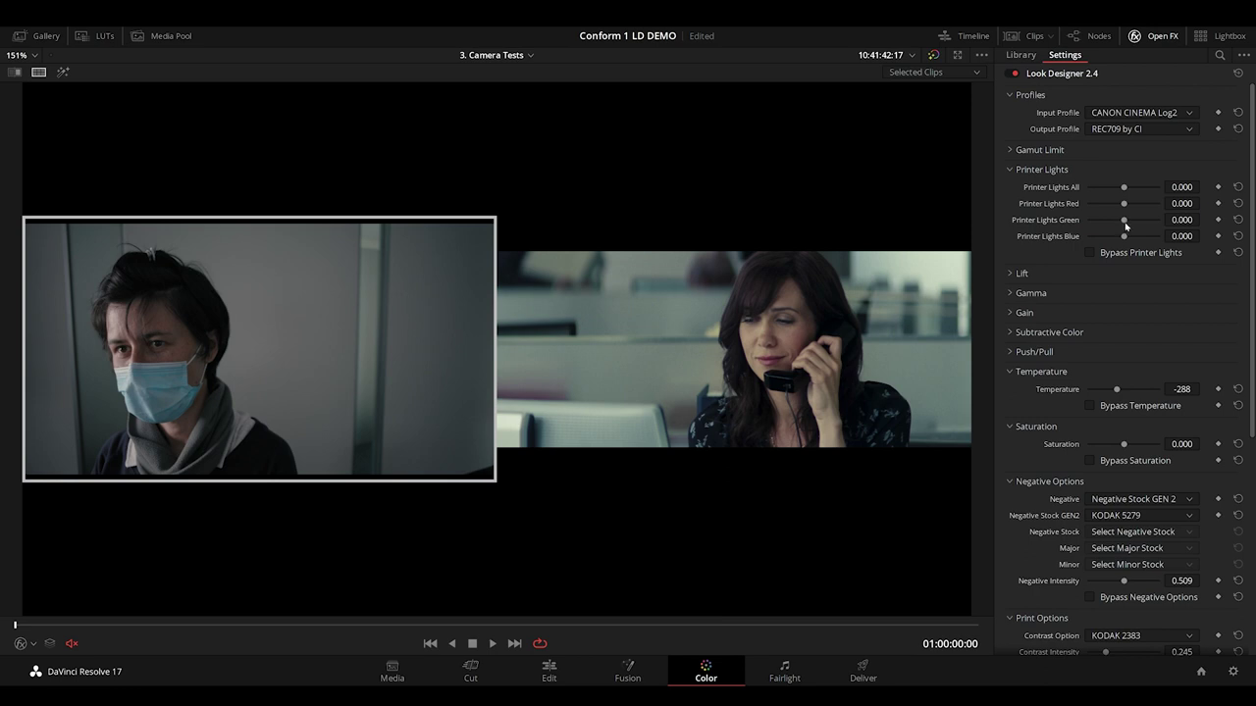
mouse_move(1186, 205)
mouse_down()
mouse_move(1203, 203)
mouse_move(1203, 220)
mouse_up()
drag(1203, 237, 1203, 236)
drag(1189, 204, 1202, 203)
Set subtractive CMY and cyan to 1.027, magenta 1.019, yellow 1.023, and Push/Pull All to 1.032
click(1020, 334)
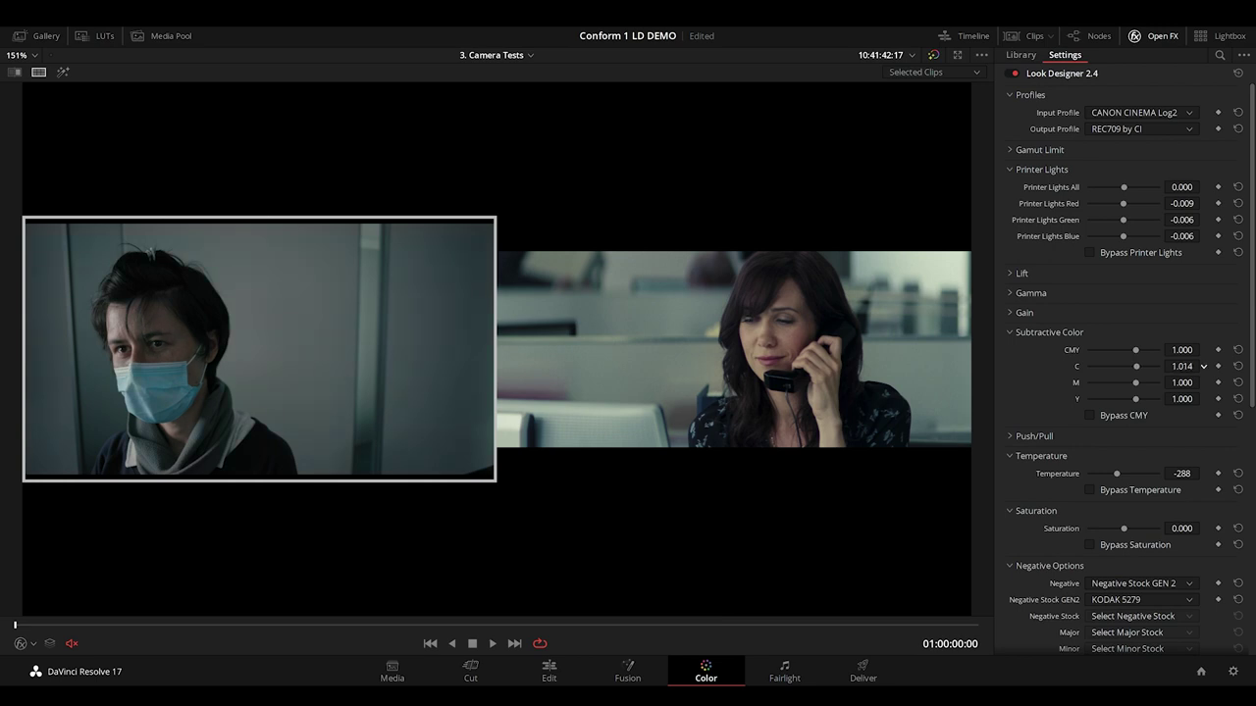
drag(1203, 366, 1204, 398)
drag(1183, 382, 1204, 382)
drag(1183, 350, 1204, 348)
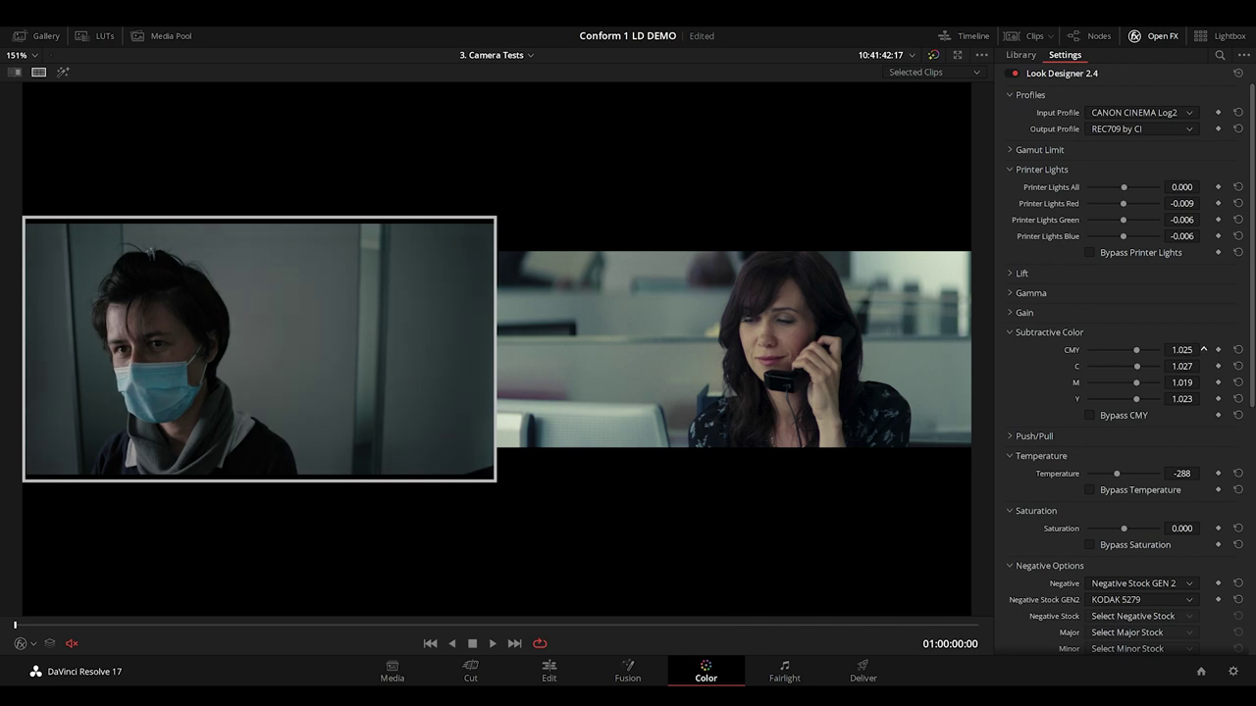
click(1032, 435)
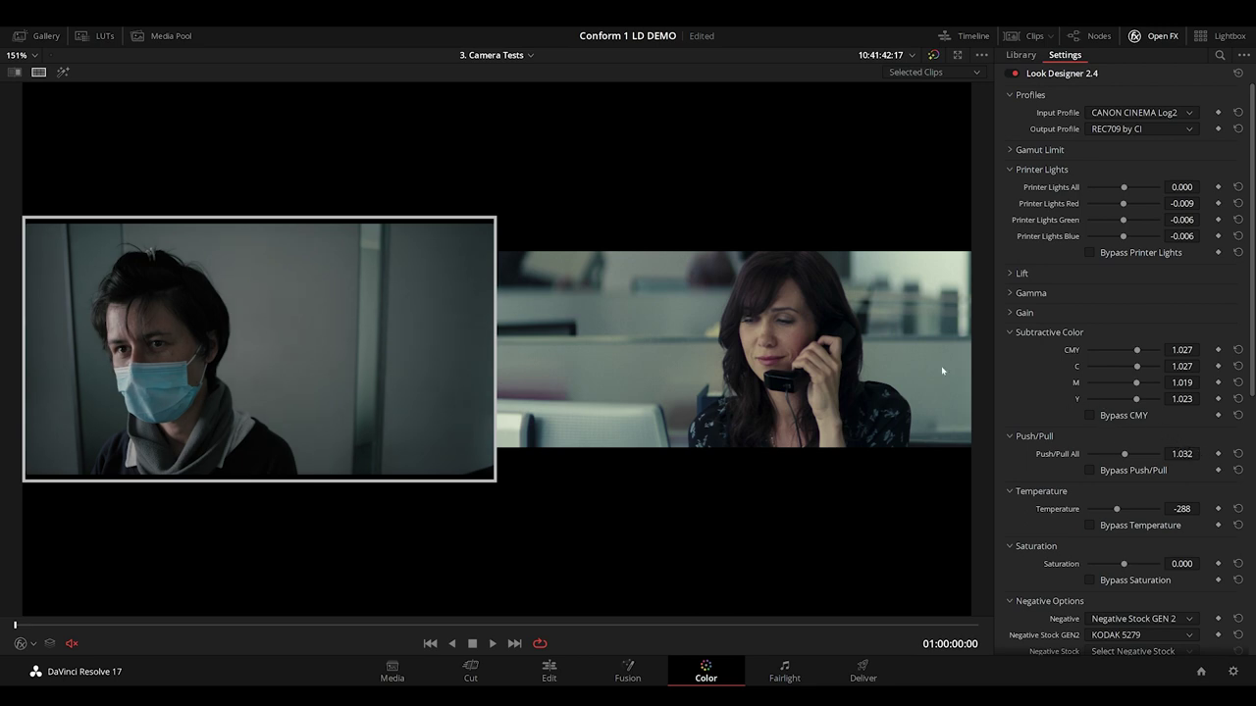
Save the project and return to the normal layout showing a single clip instead of split screen
key(ctrl+s)
scroll(1101, 383, down, 8)
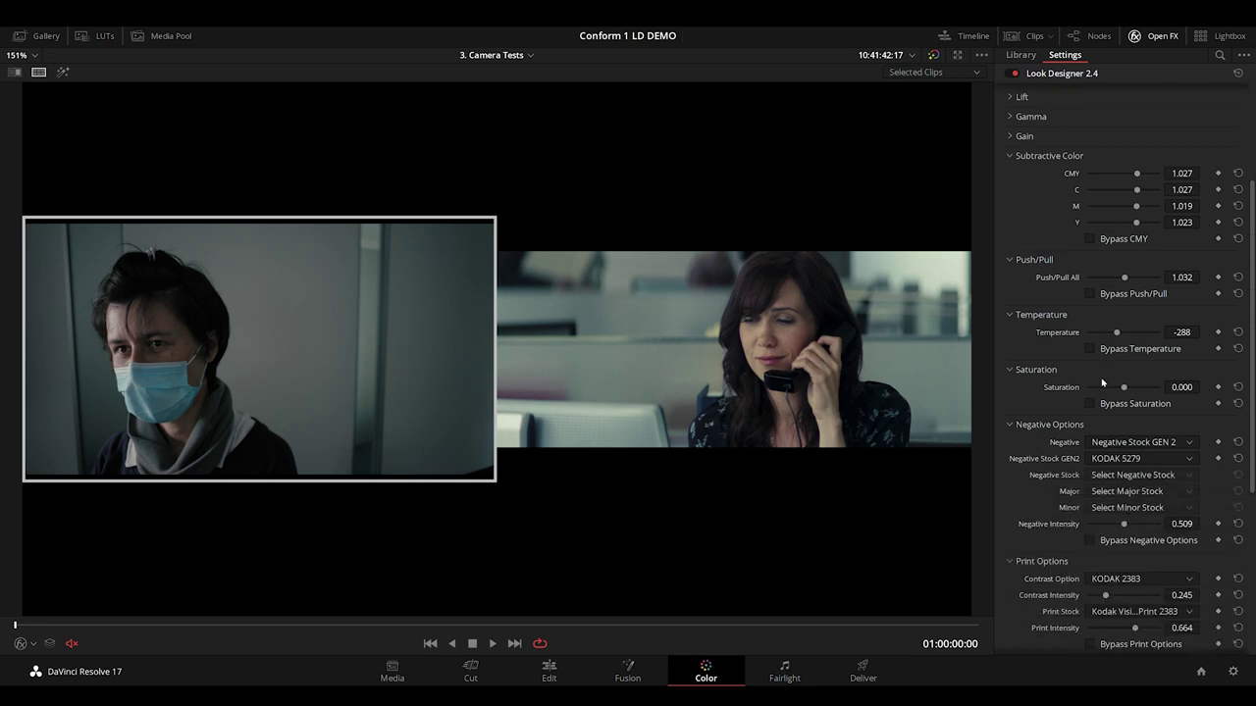
scroll(1101, 382, down, 8)
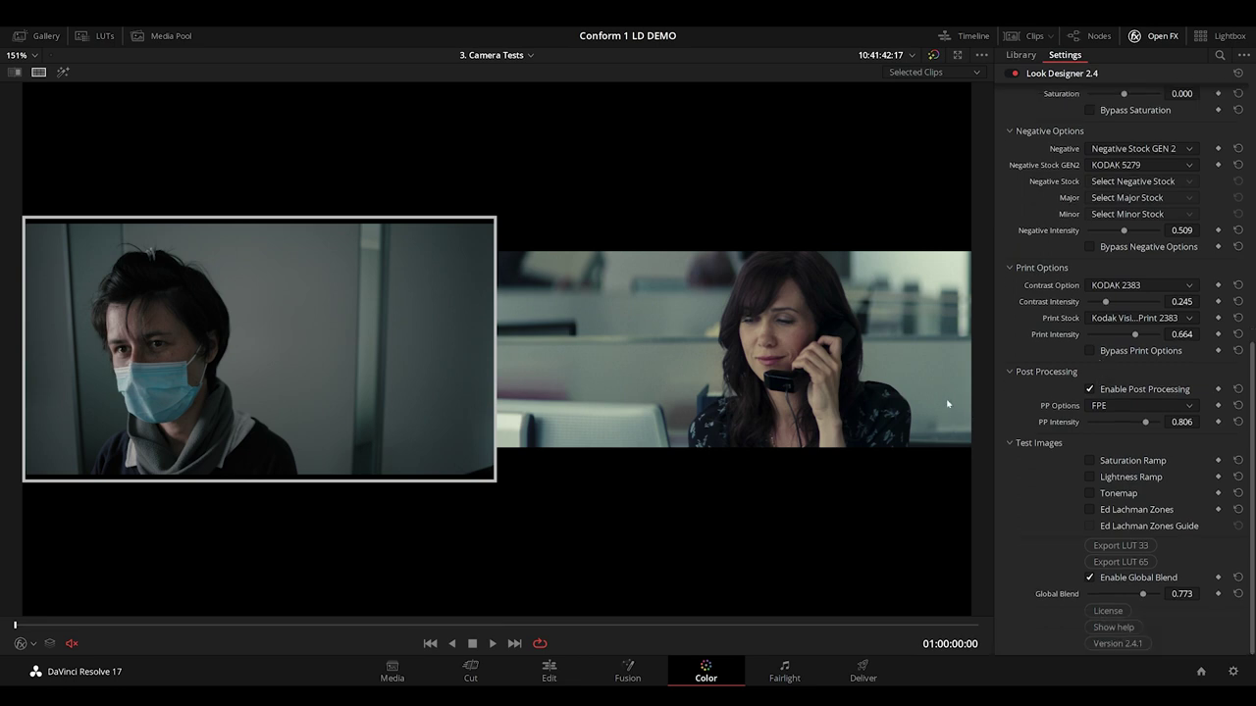
key(alt+f)
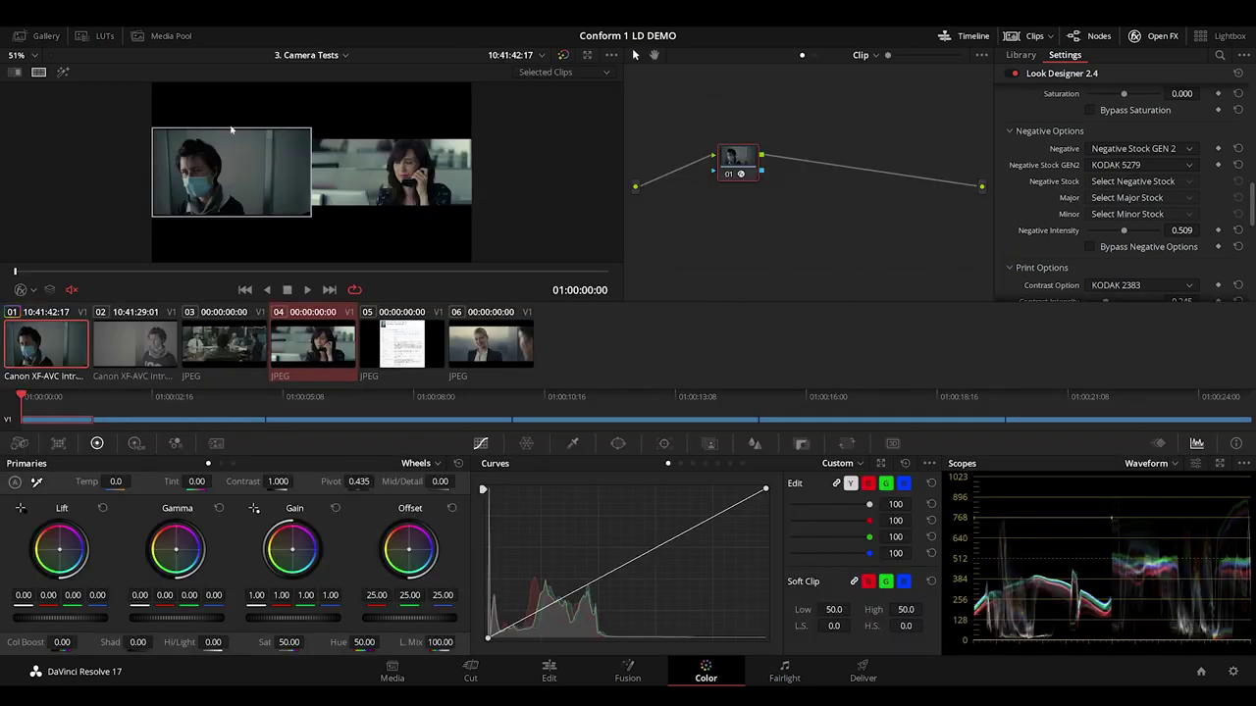
click(38, 73)
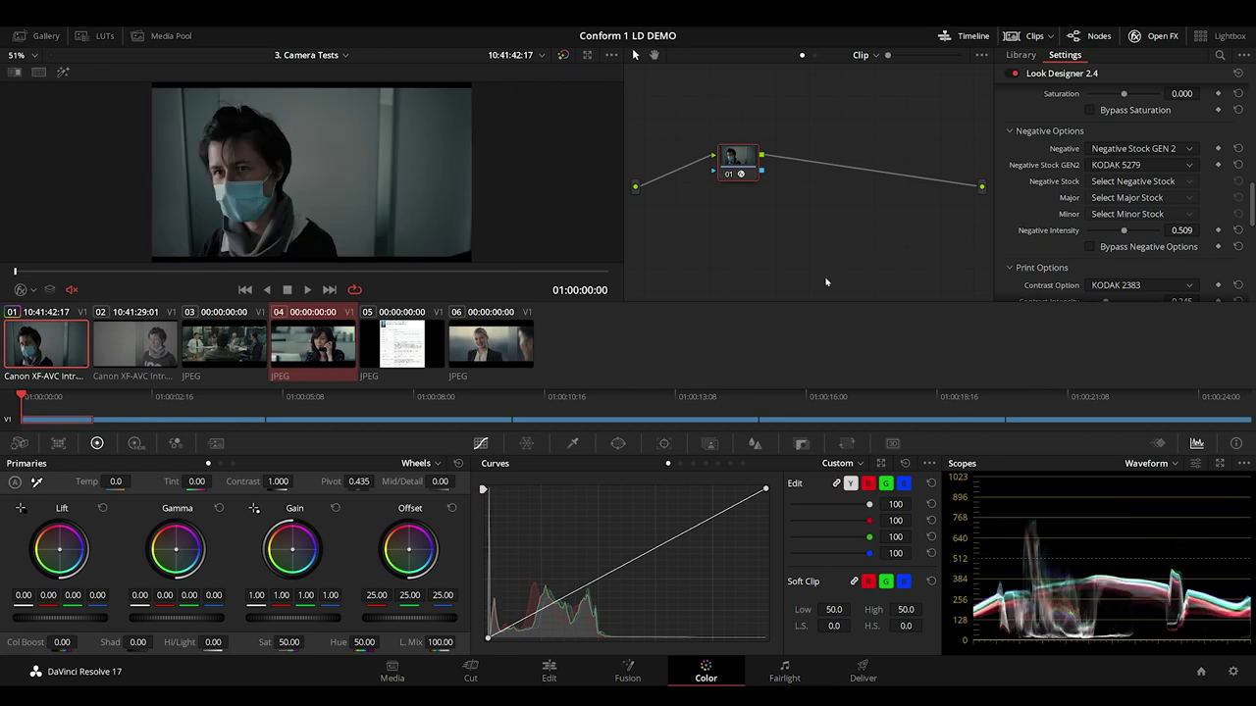
Turn on the Tonemap test chart and move the scopes into a floating window
scroll(1120, 278, down, 5)
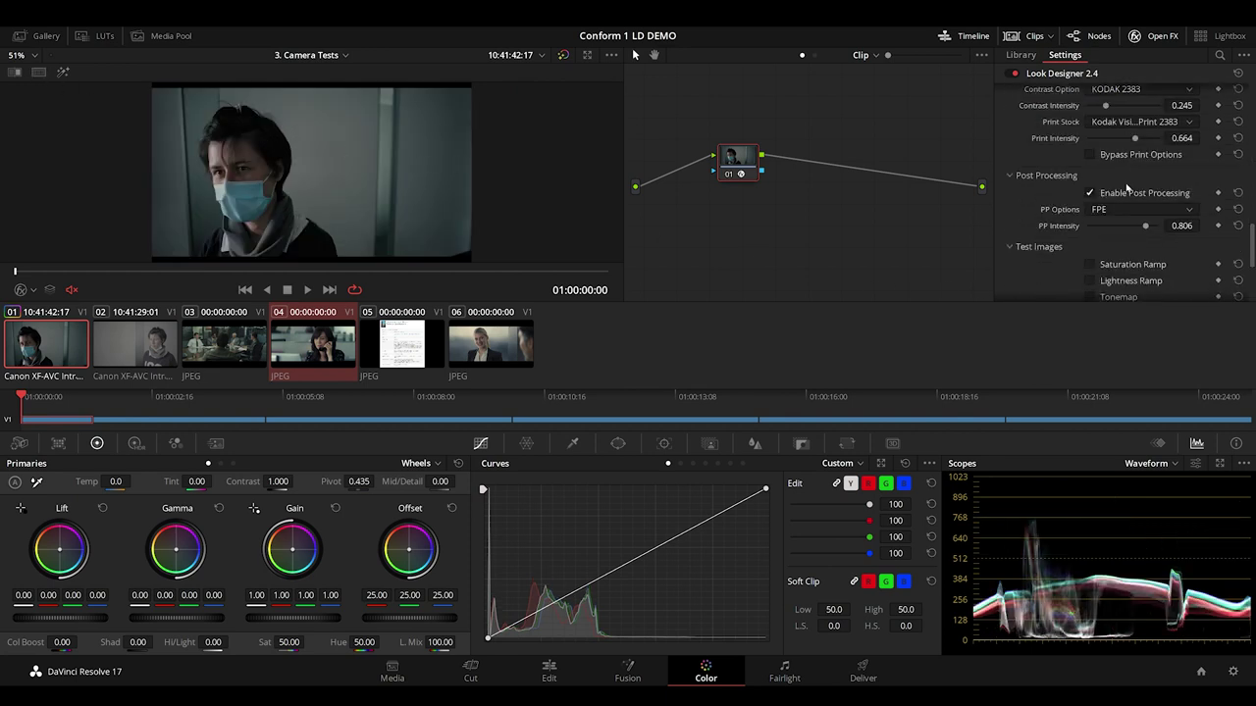
scroll(1126, 191, down, 2)
click(1089, 180)
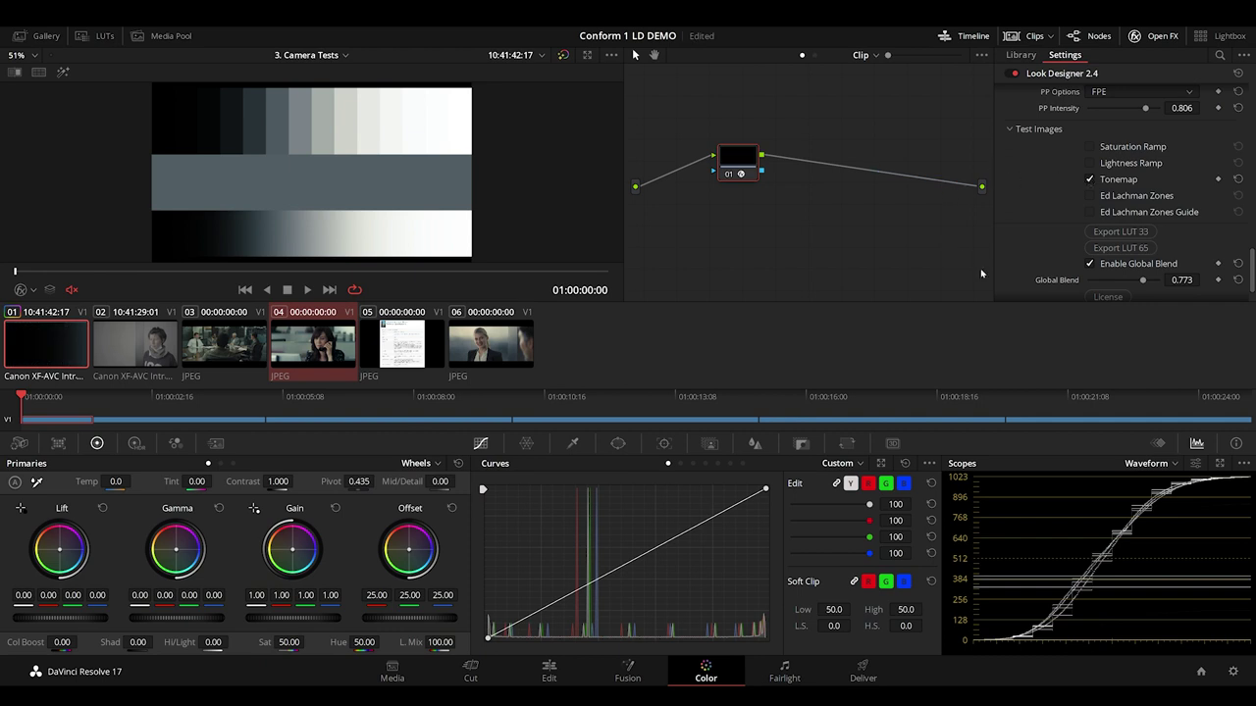
click(1219, 464)
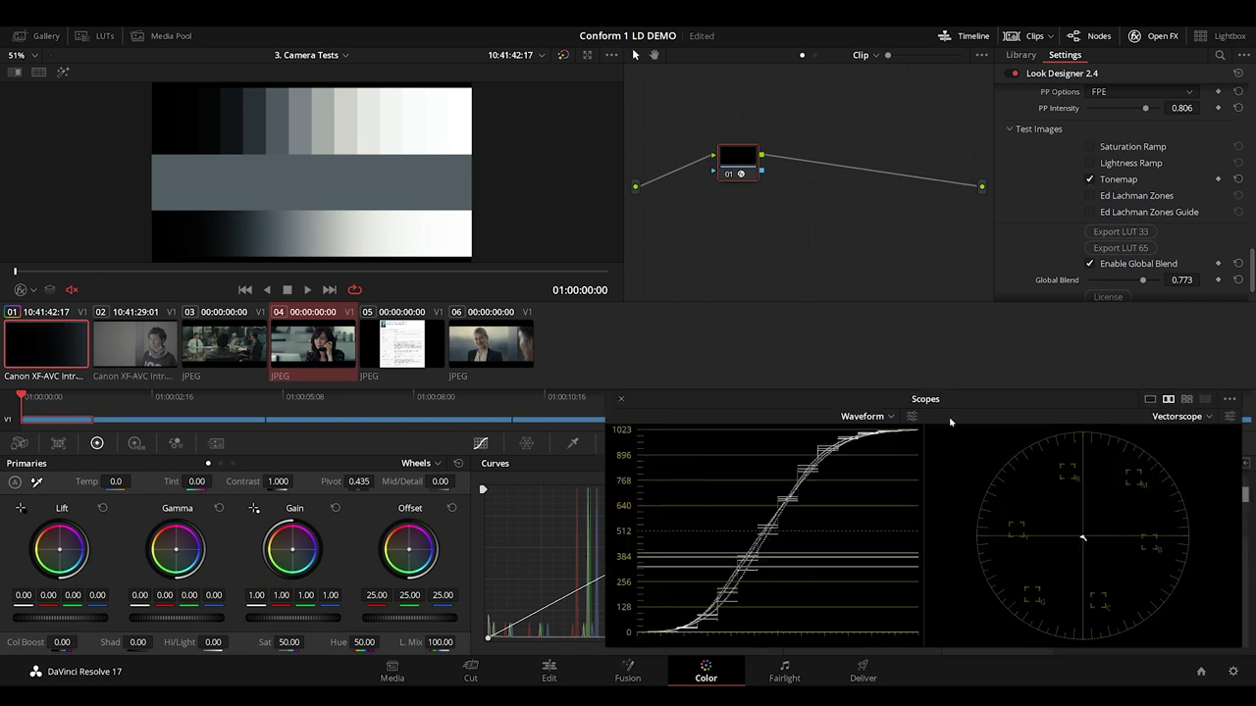
drag(837, 411, 743, 366)
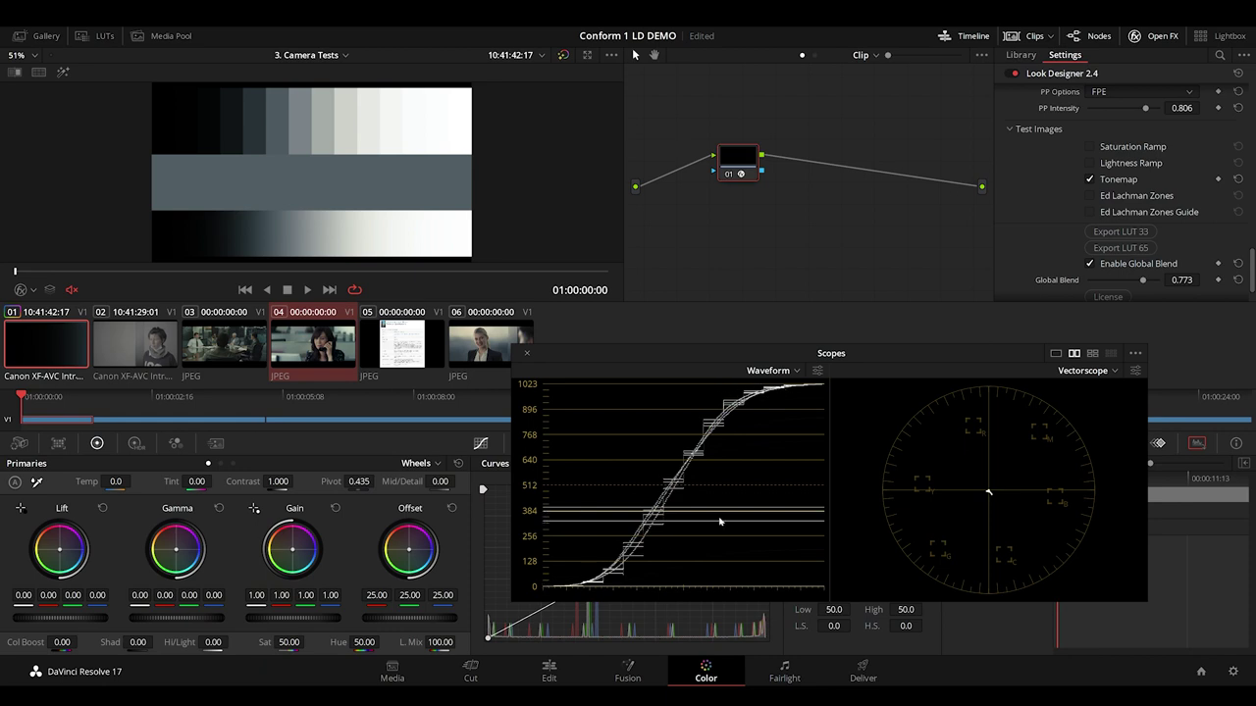
Cycle through the Saturation Ramp and Lightness Ramp test images, finishing on Ed Lachman Zones
click(1089, 179)
click(1089, 146)
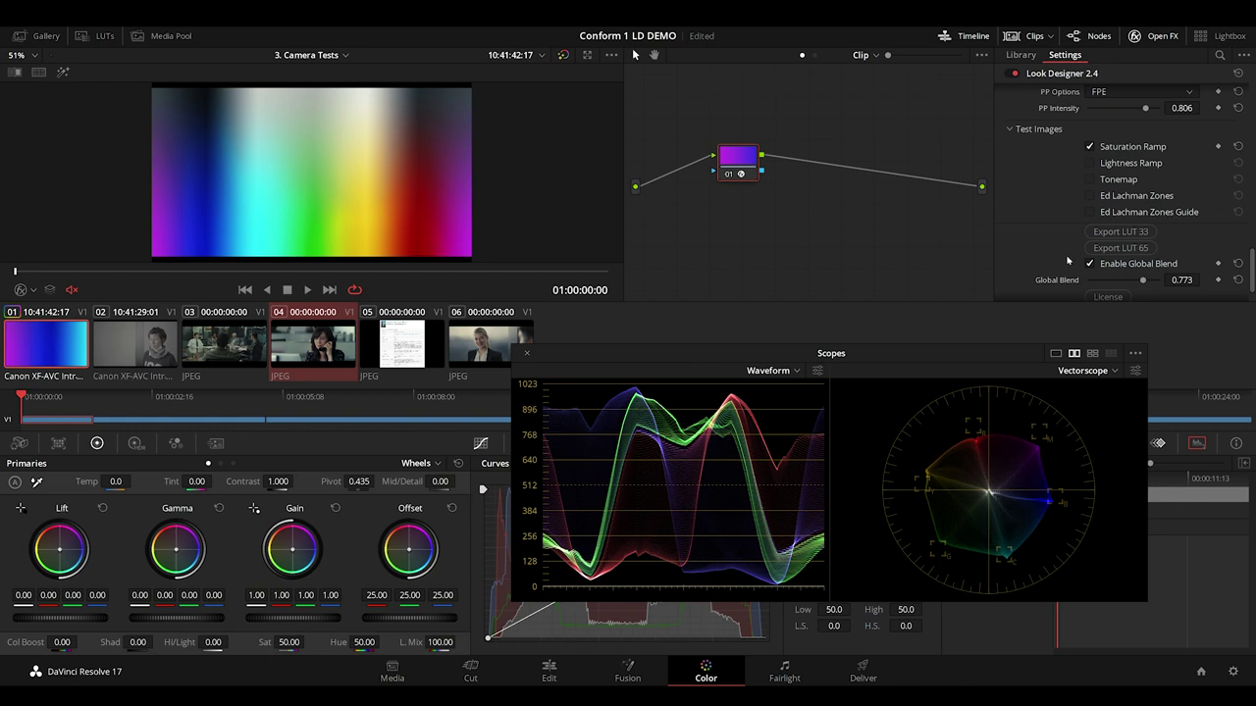
click(1090, 147)
click(1089, 163)
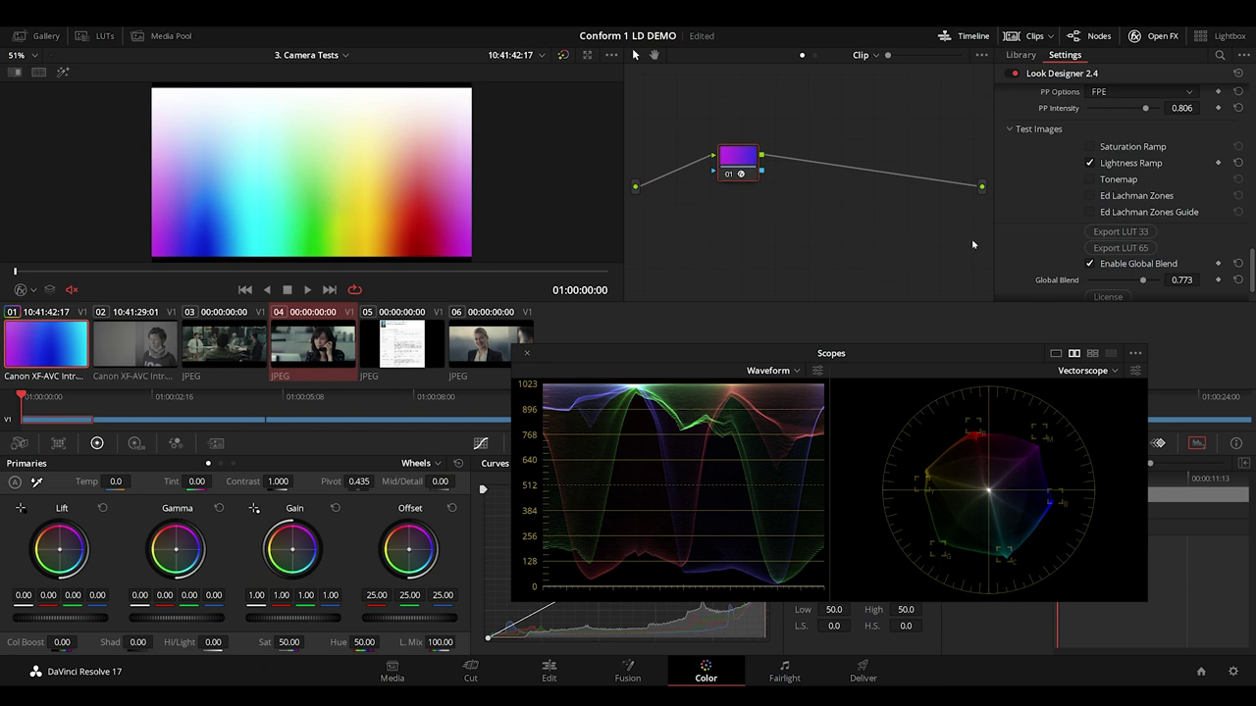
click(1089, 162)
click(1089, 195)
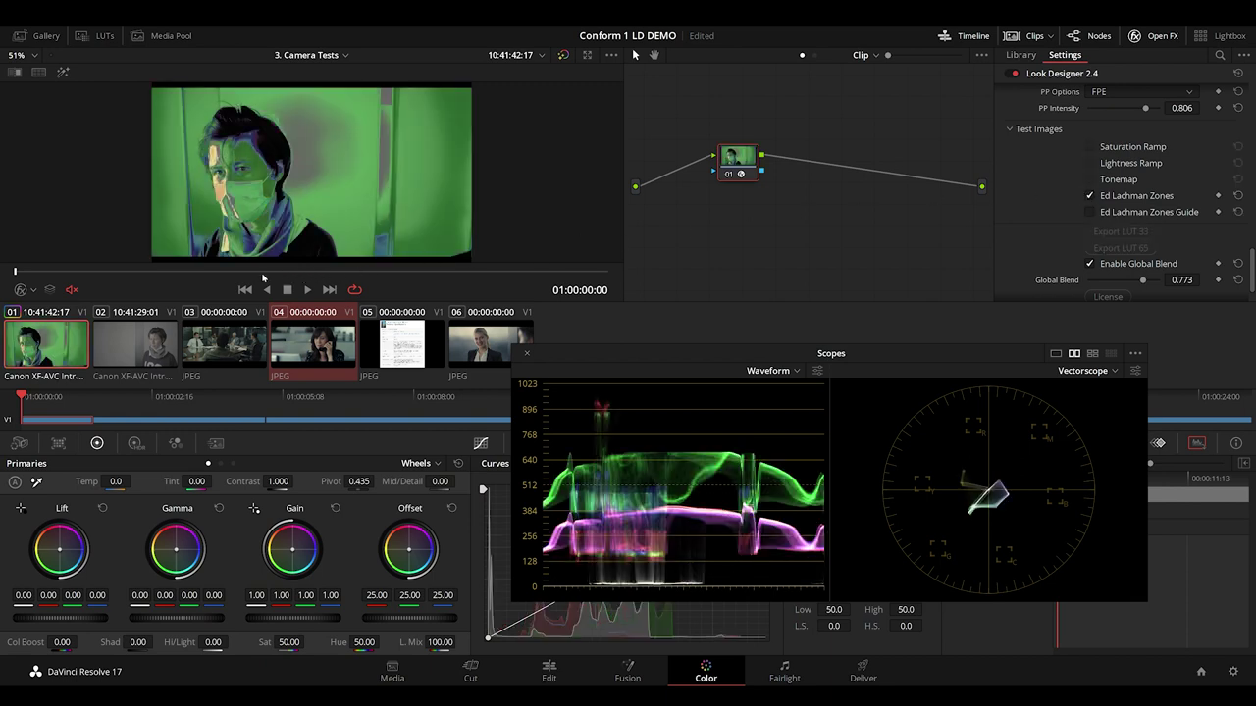
Play the clip with the Ed Lachman Zones Guide added, then switch the zones view off
key(space)
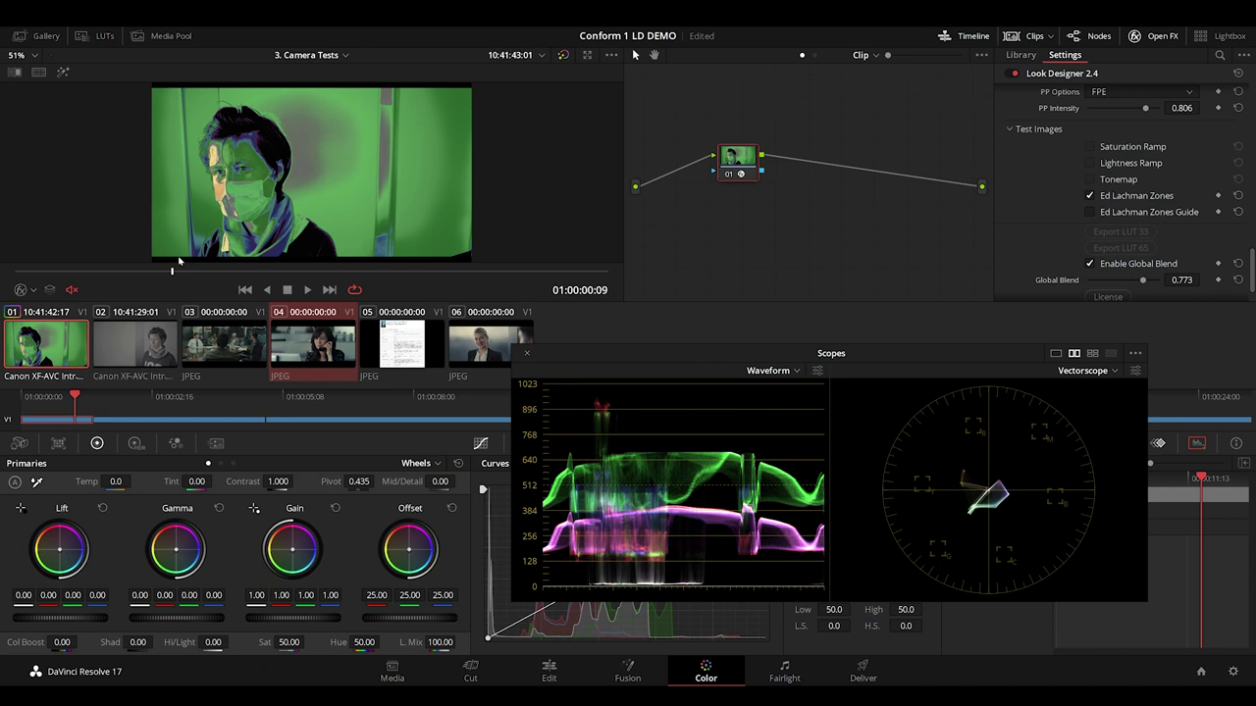
click(1089, 212)
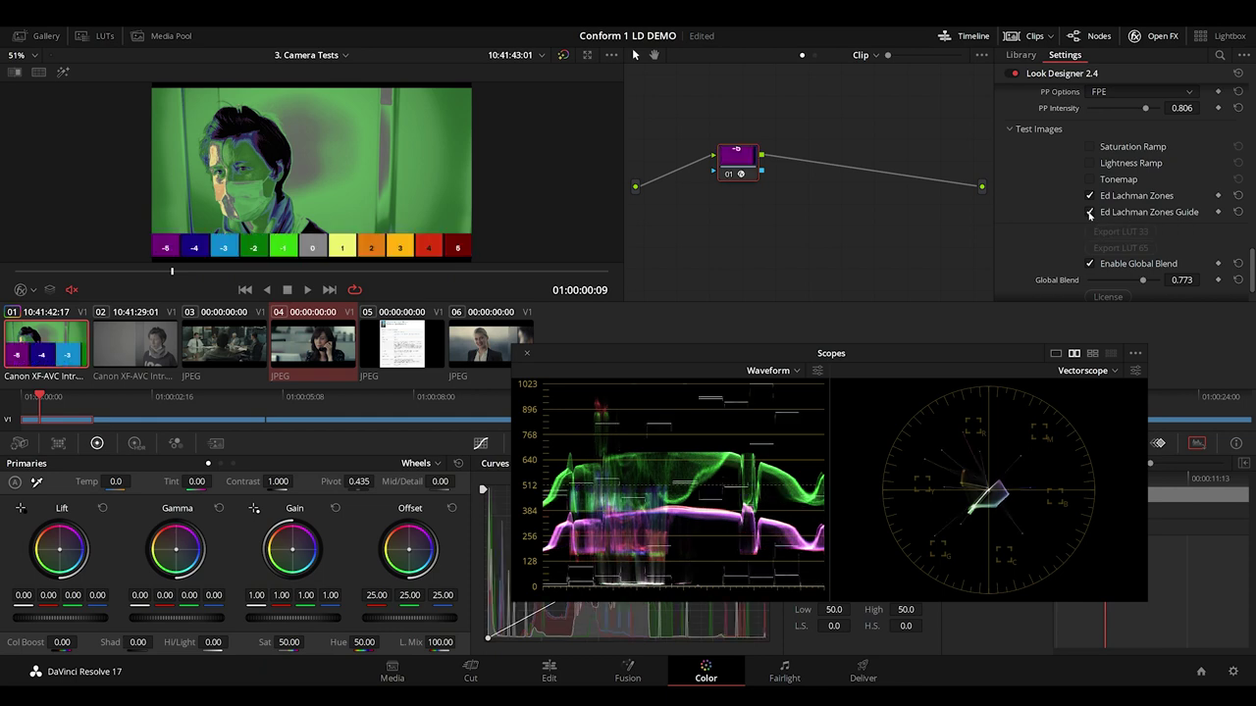
key(space)
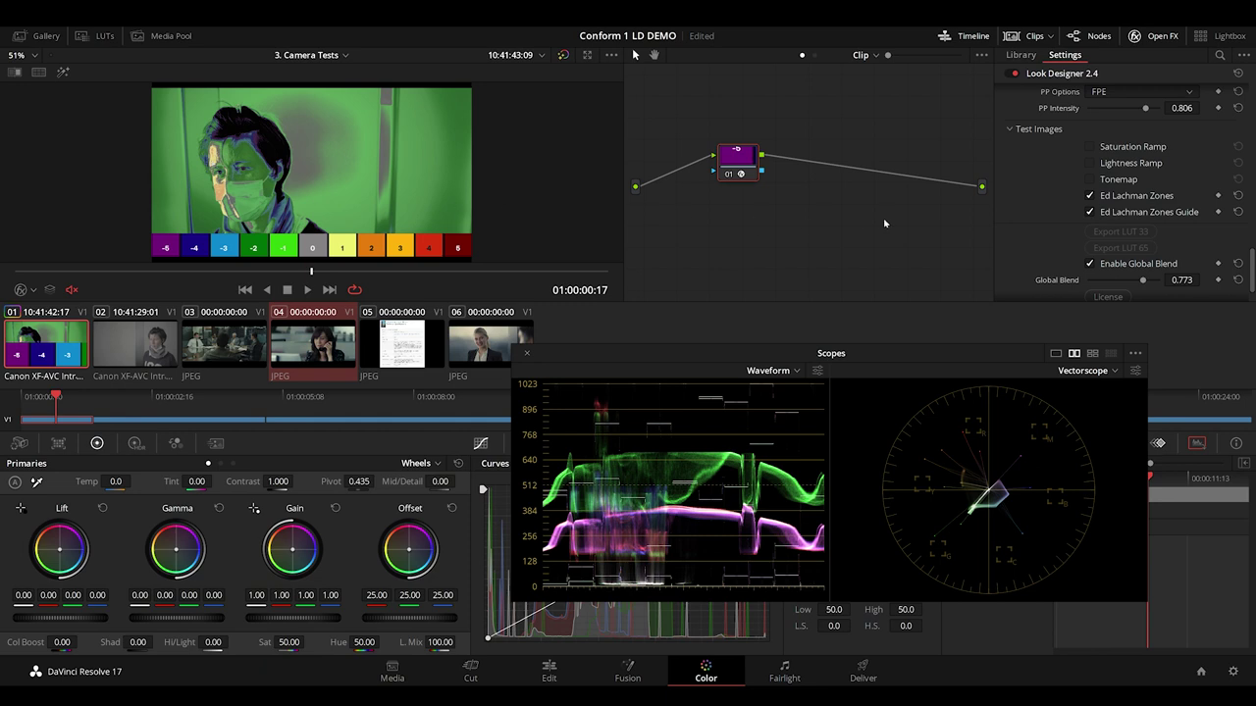
click(1090, 197)
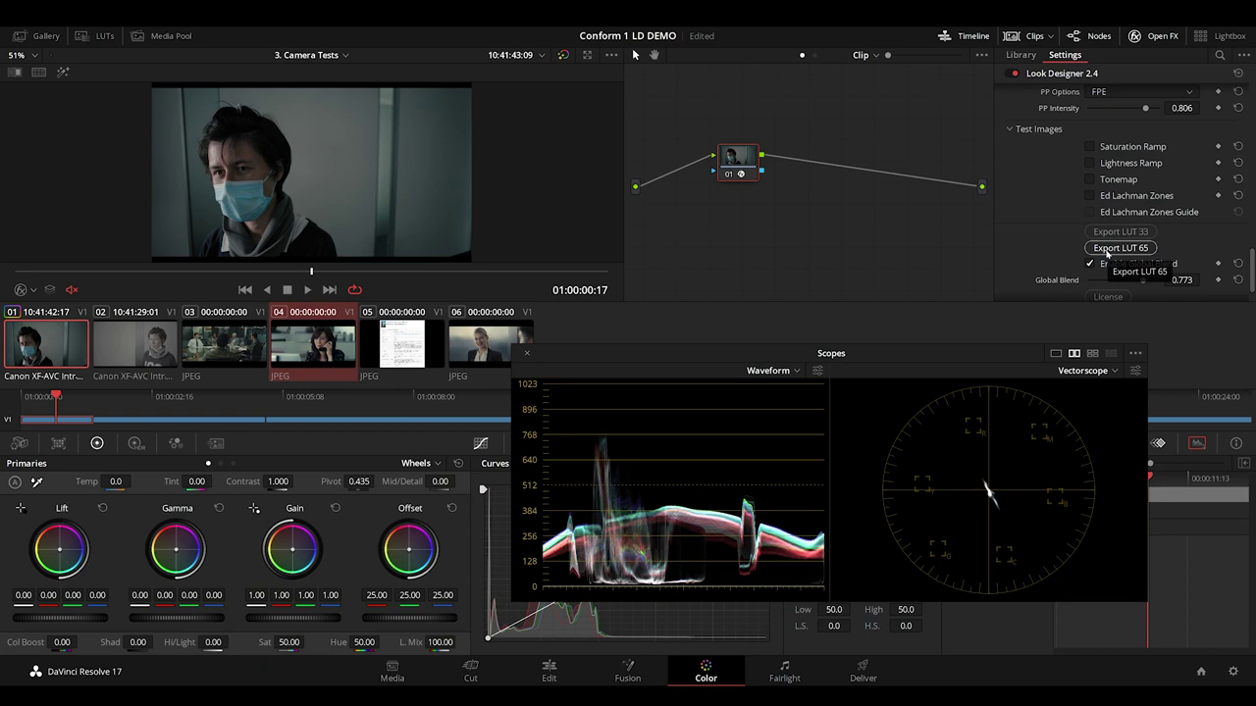
Grab a still of the current graded frame into the Show LUT gallery album
click(47, 38)
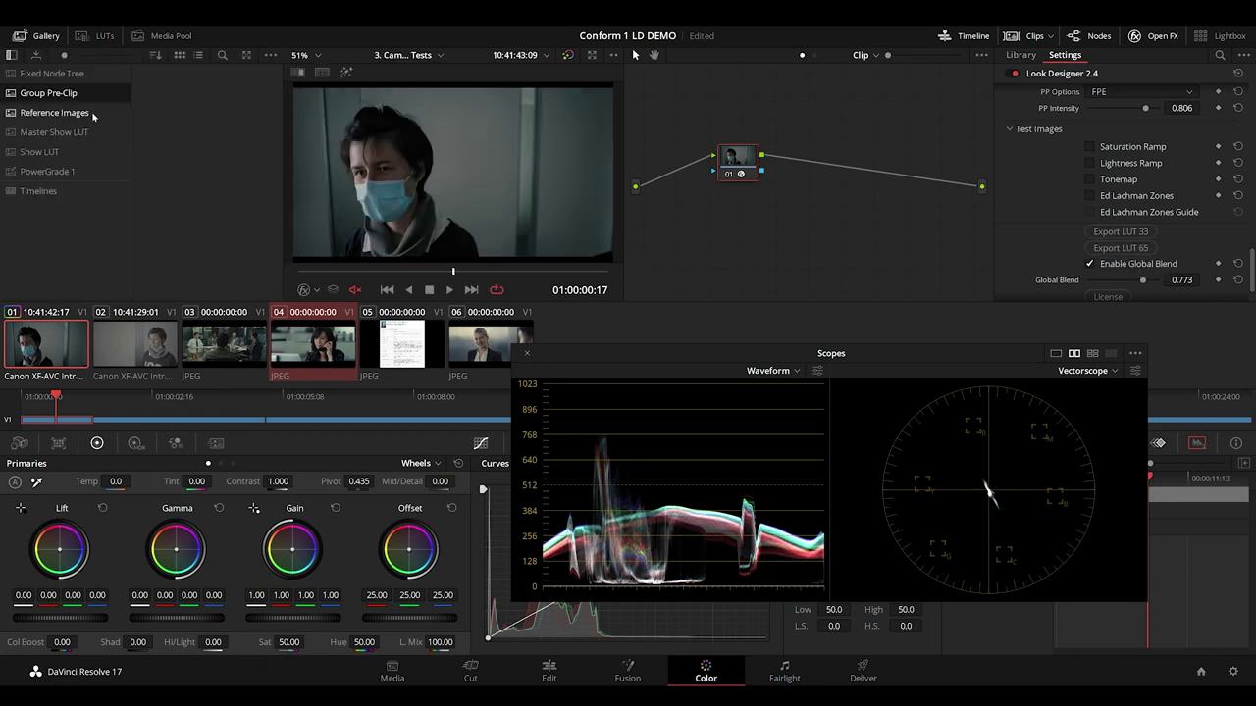
click(89, 152)
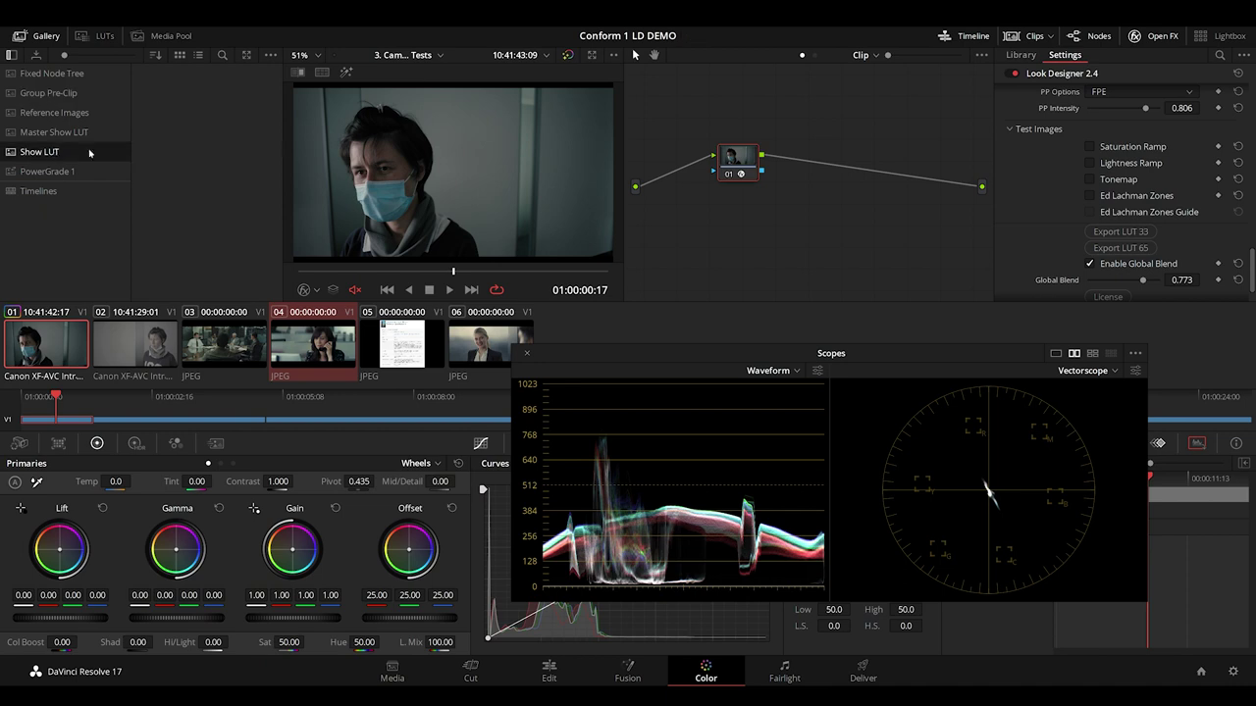
right_click(736, 155)
right_click(540, 157)
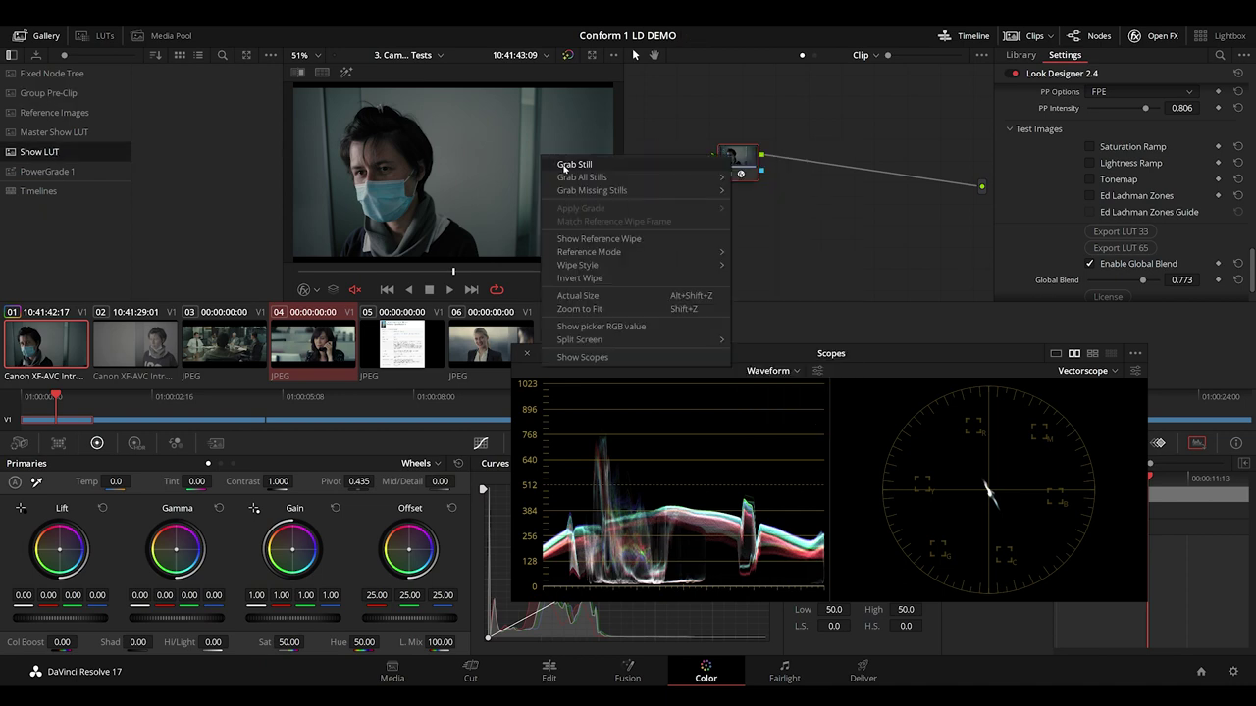
click(569, 164)
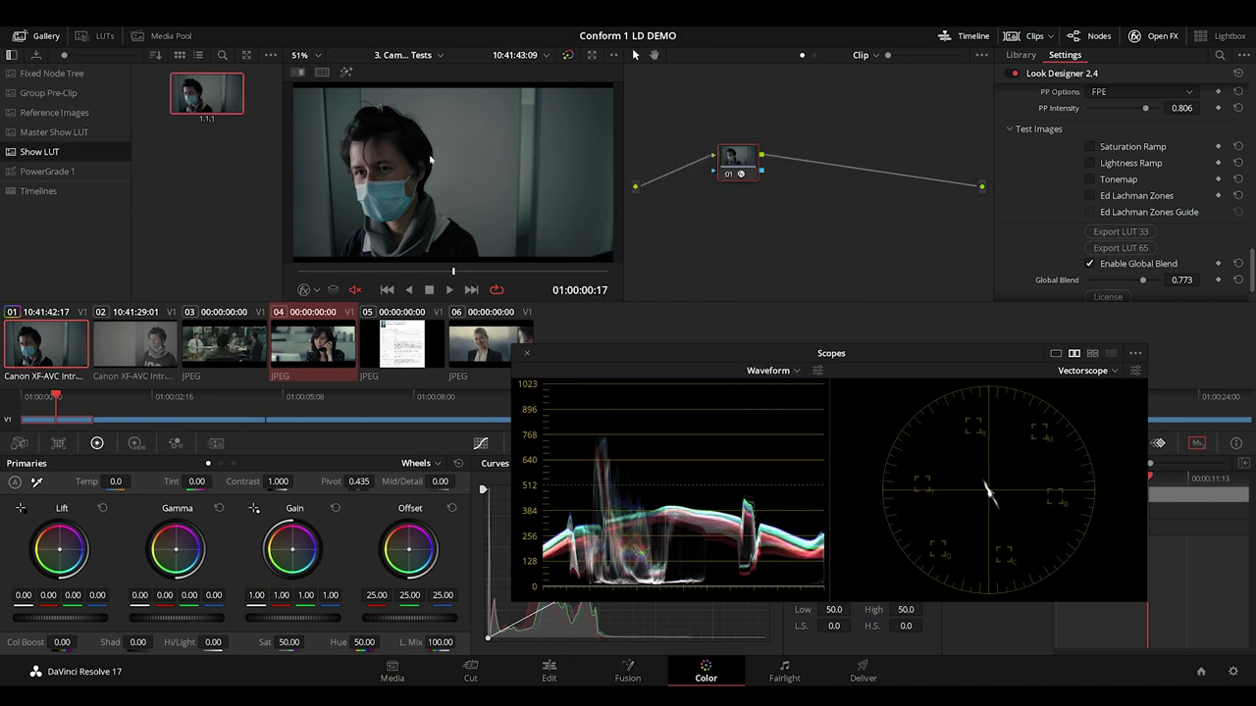
Rename the new still's label to 'Show LUT'
right_click(224, 106)
click(251, 210)
text(Show LUT)
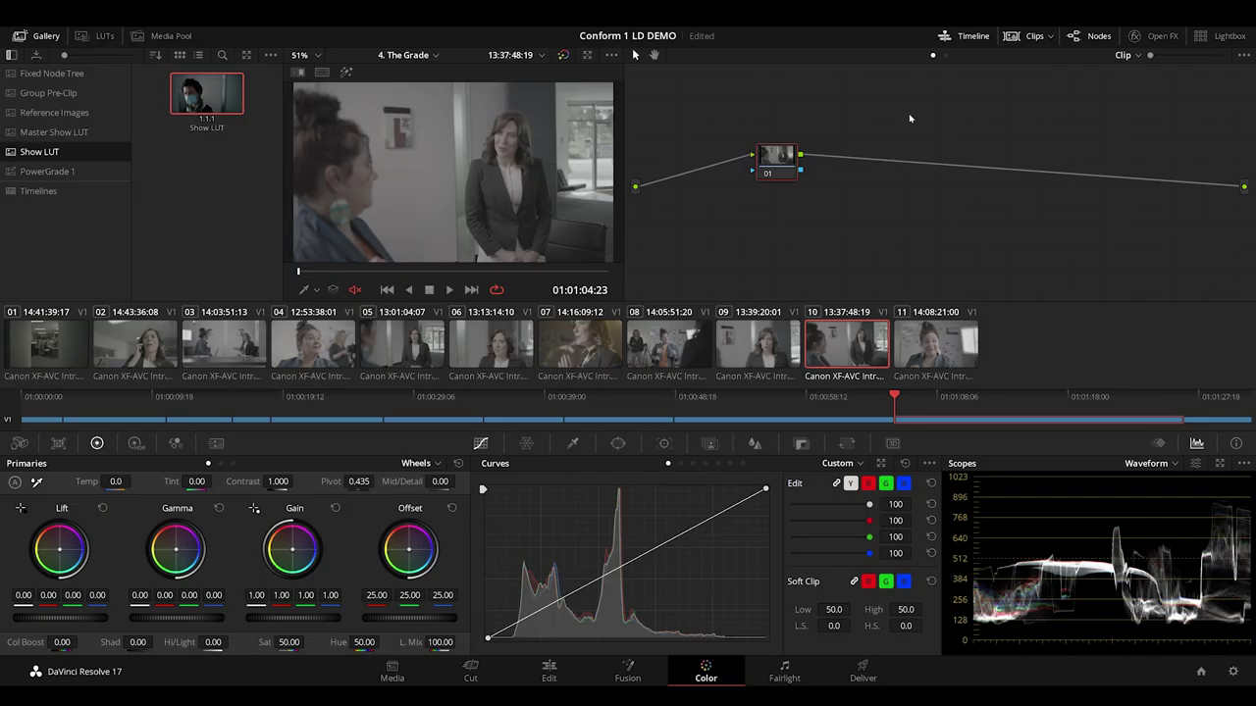
Add a timeline-level node and apply the Show LUT still's grade to it
click(945, 55)
key(alt+s)
mouse_move(214, 95)
drag(214, 95, 797, 158)
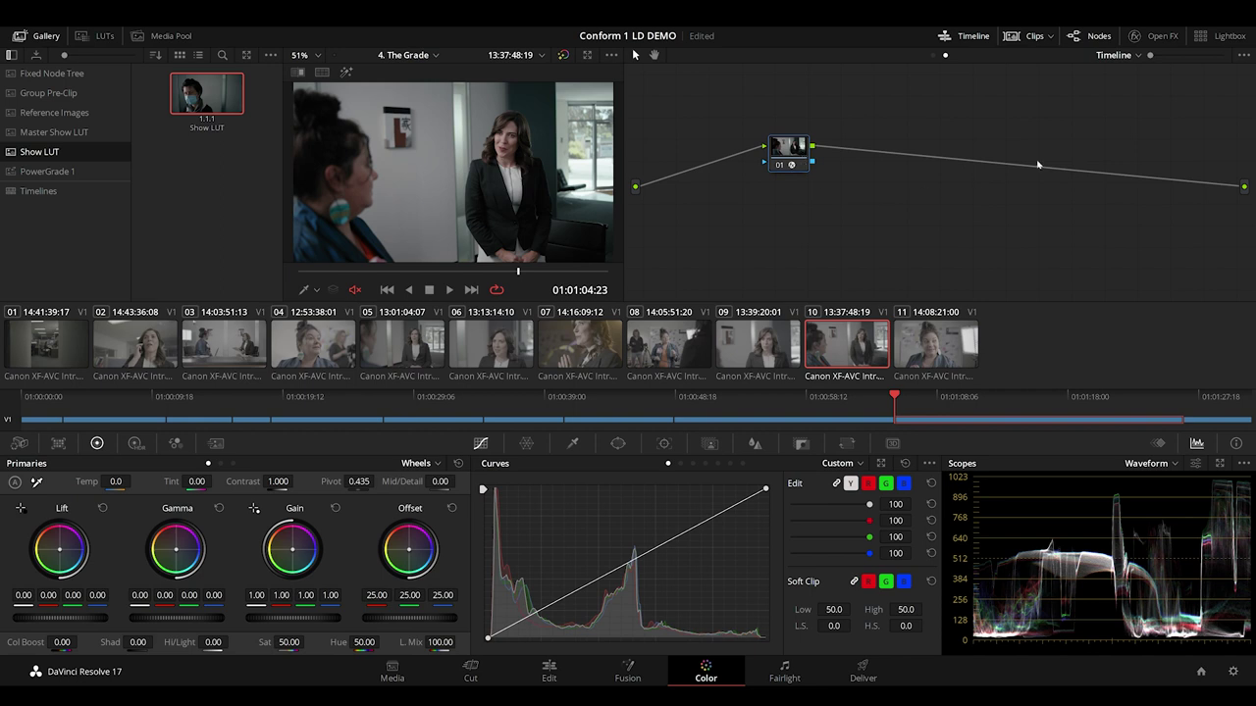
Set Look Designer's input profile to ARRI Log C and bypass the negative stock options
click(1162, 41)
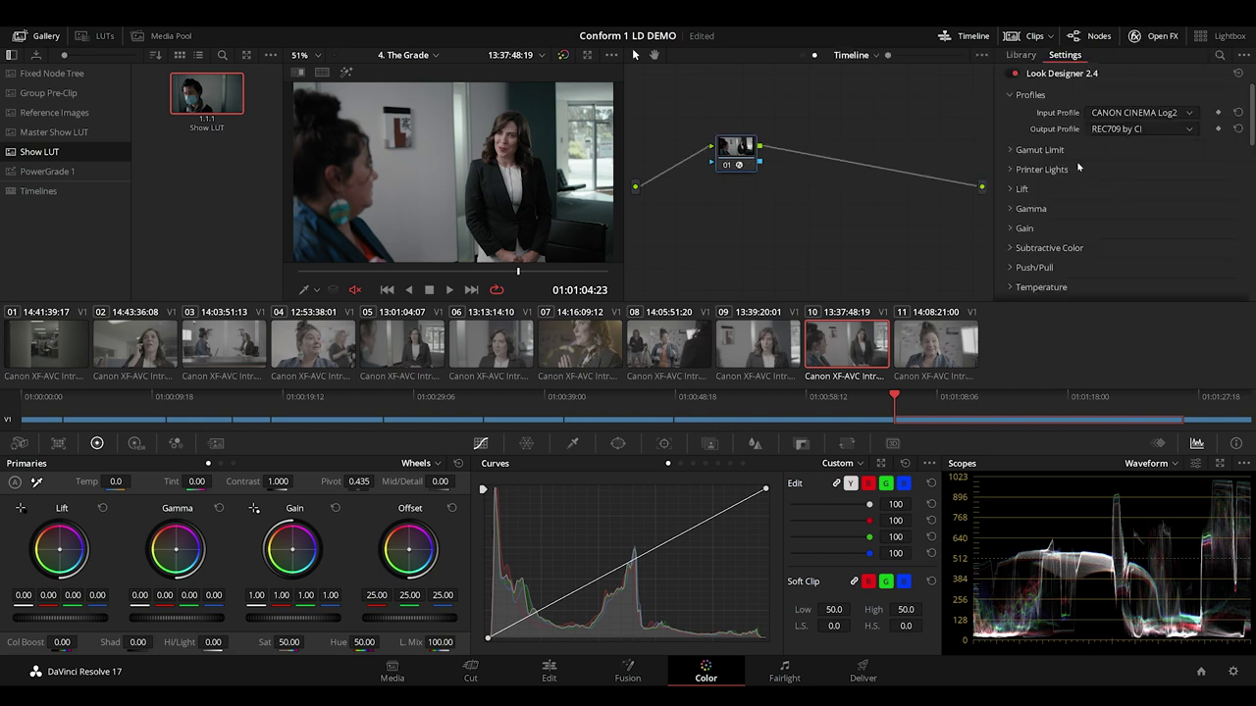
click(1125, 114)
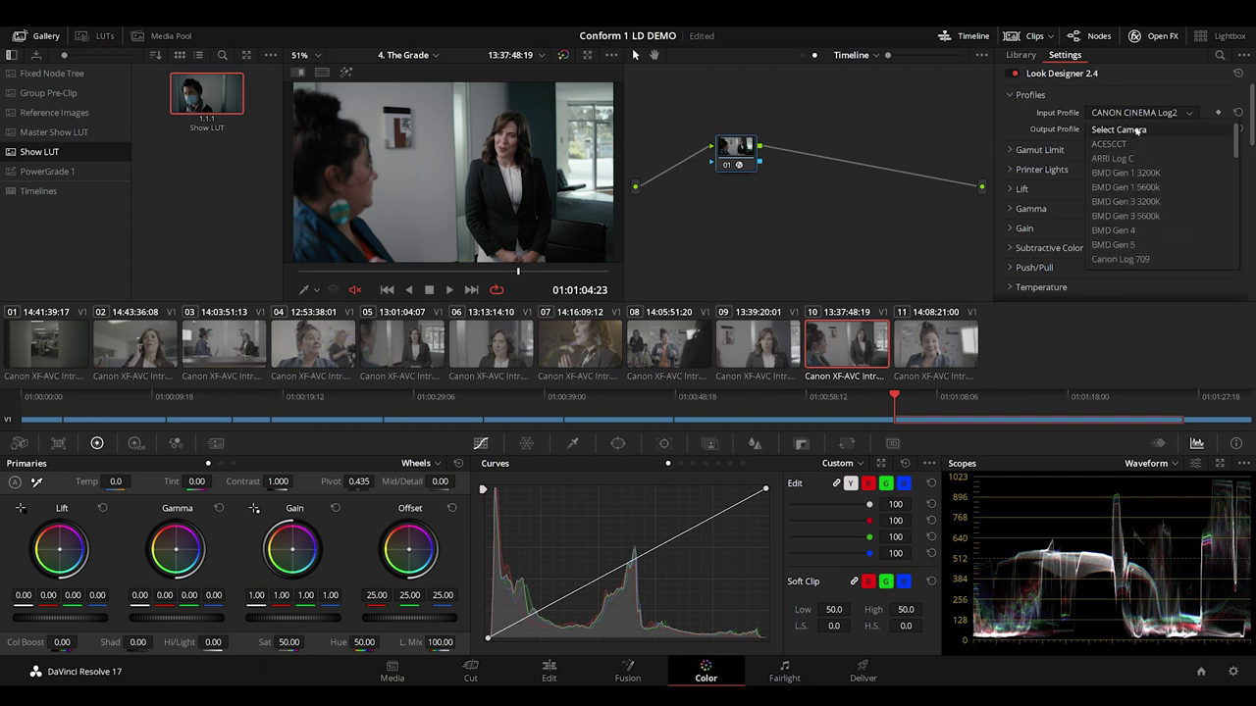
click(1129, 158)
scroll(1046, 163, down, 2)
scroll(1046, 163, down, 10)
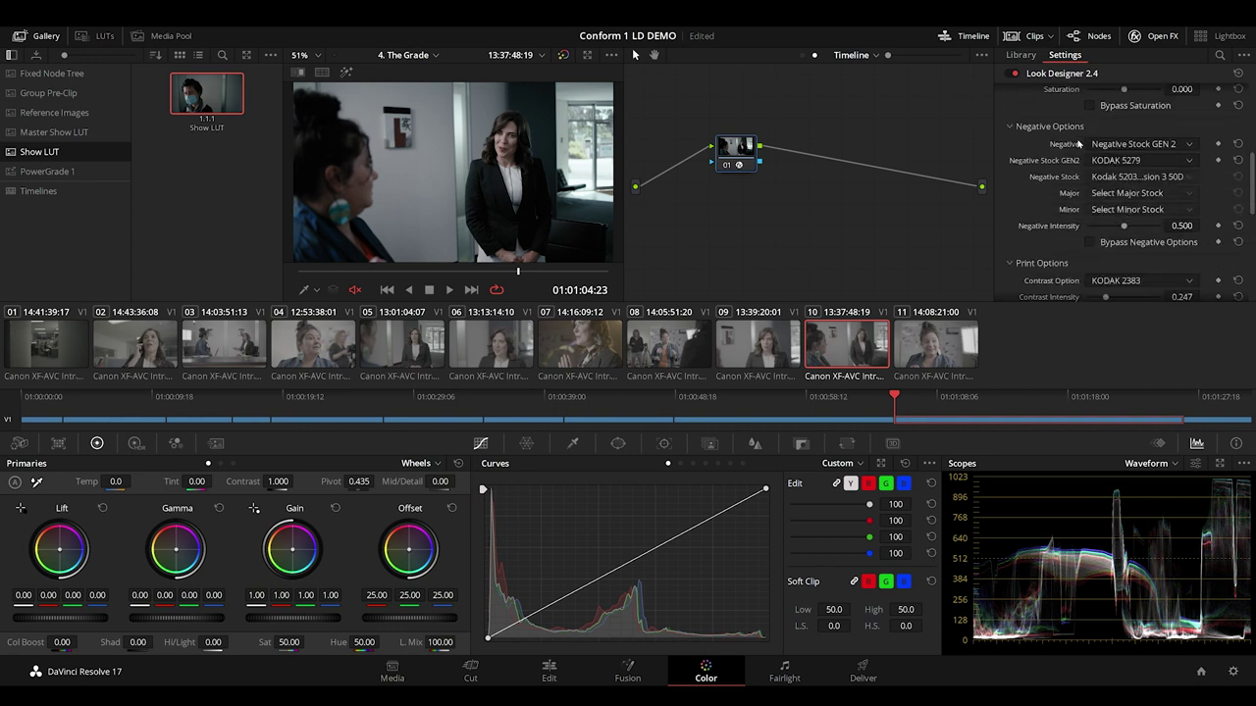
click(1090, 242)
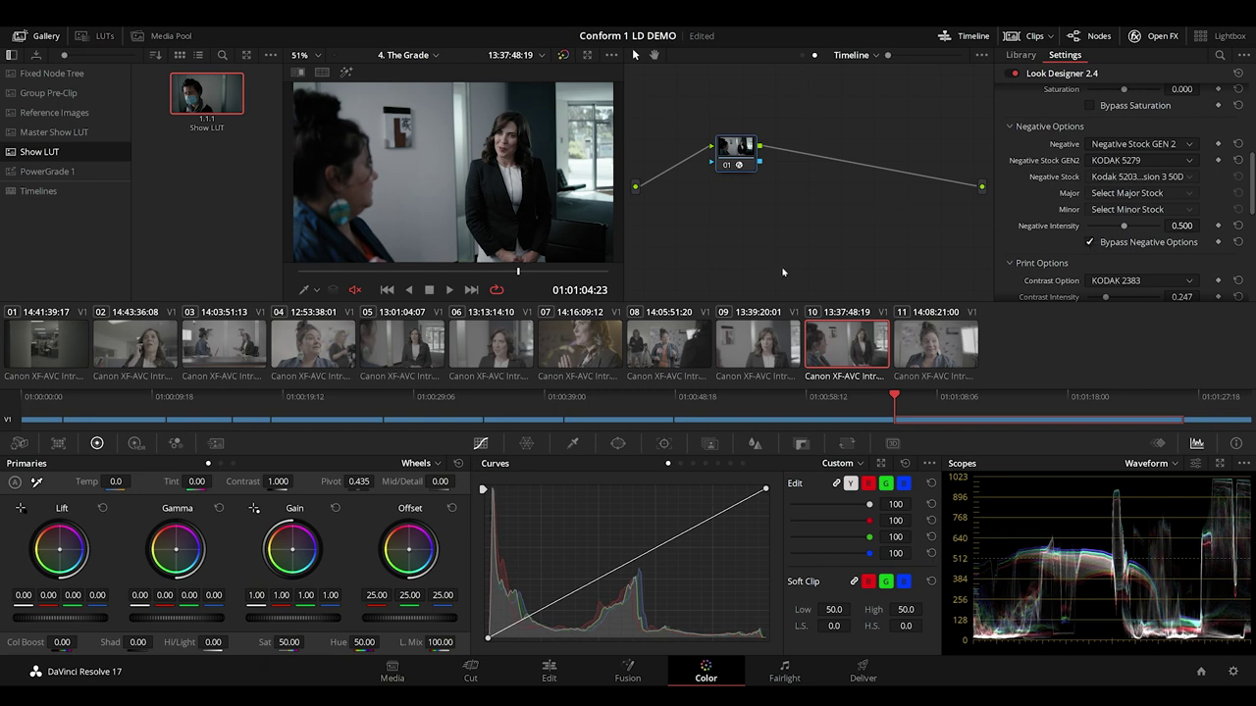
Put clips 01 and 02 into a new group named 'Inter'
click(803, 55)
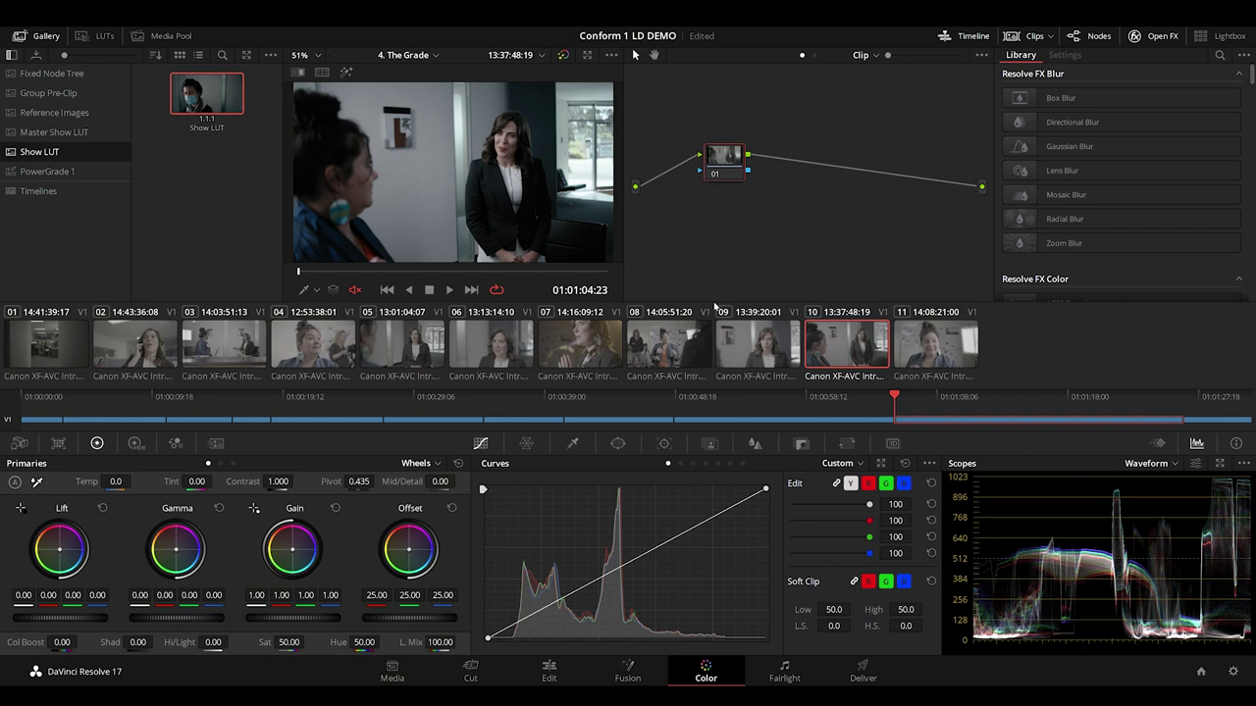
click(210, 355)
click(74, 353)
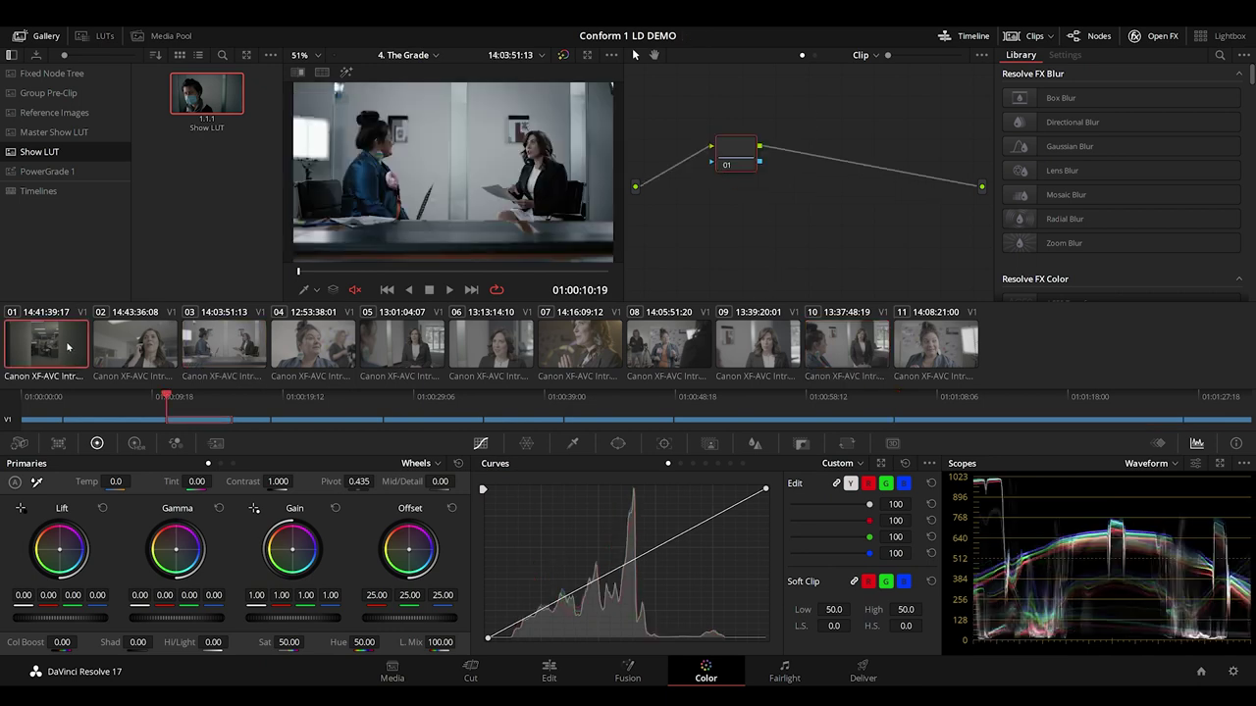
ctrl+click(138, 359)
right_click(138, 359)
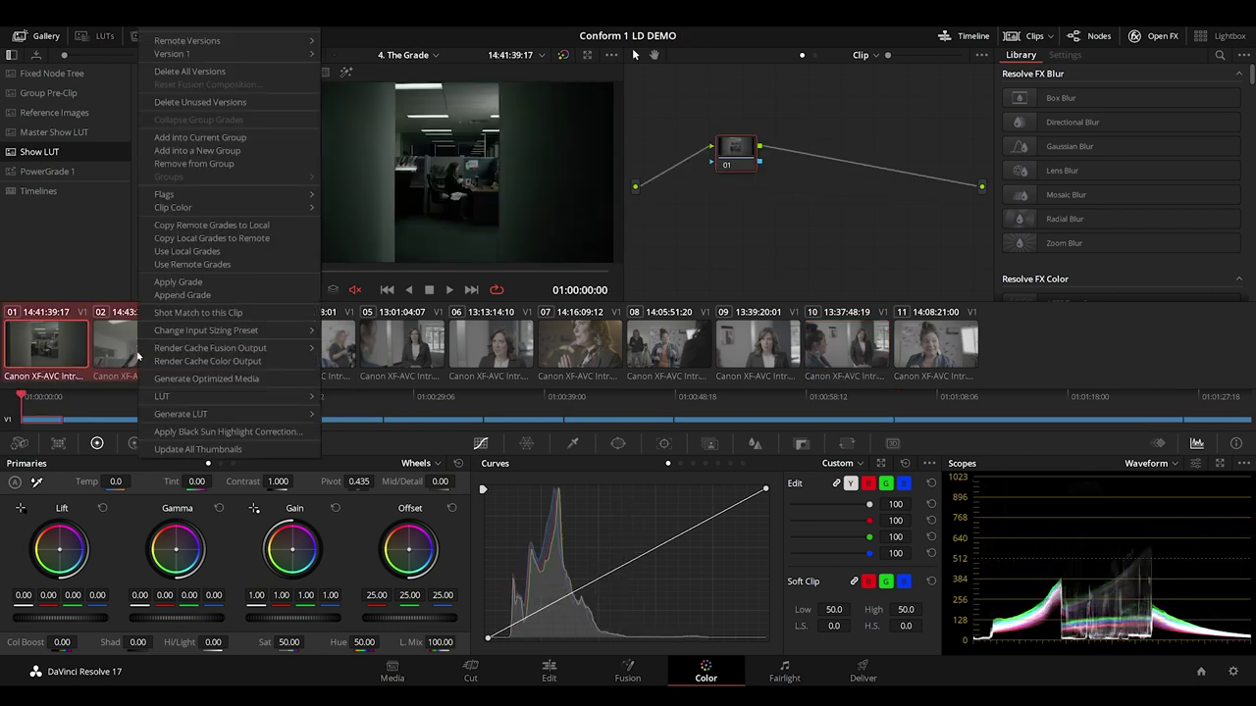
click(197, 150)
key(ctrl+a)
text(Inter)
key(Return)
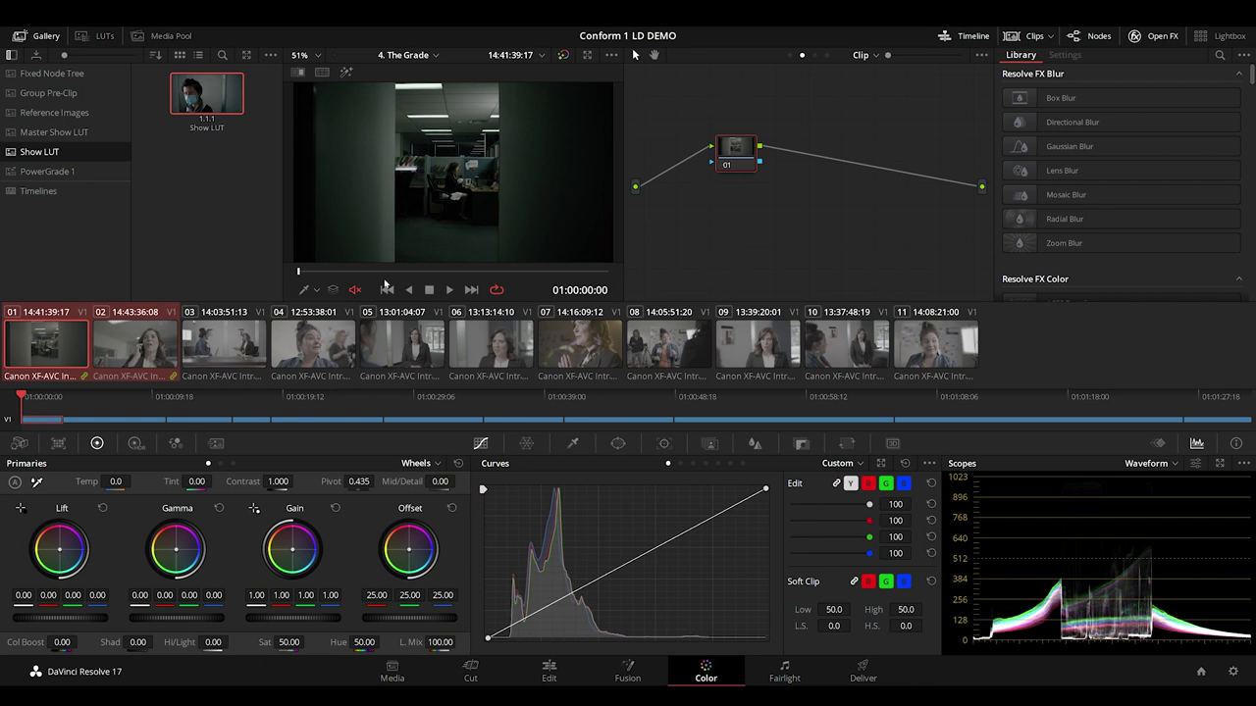
Group clips 03 through 11 as 'Boardroom' and show the Group Pre-Clip grade
key(Down)
shift+click(932, 351)
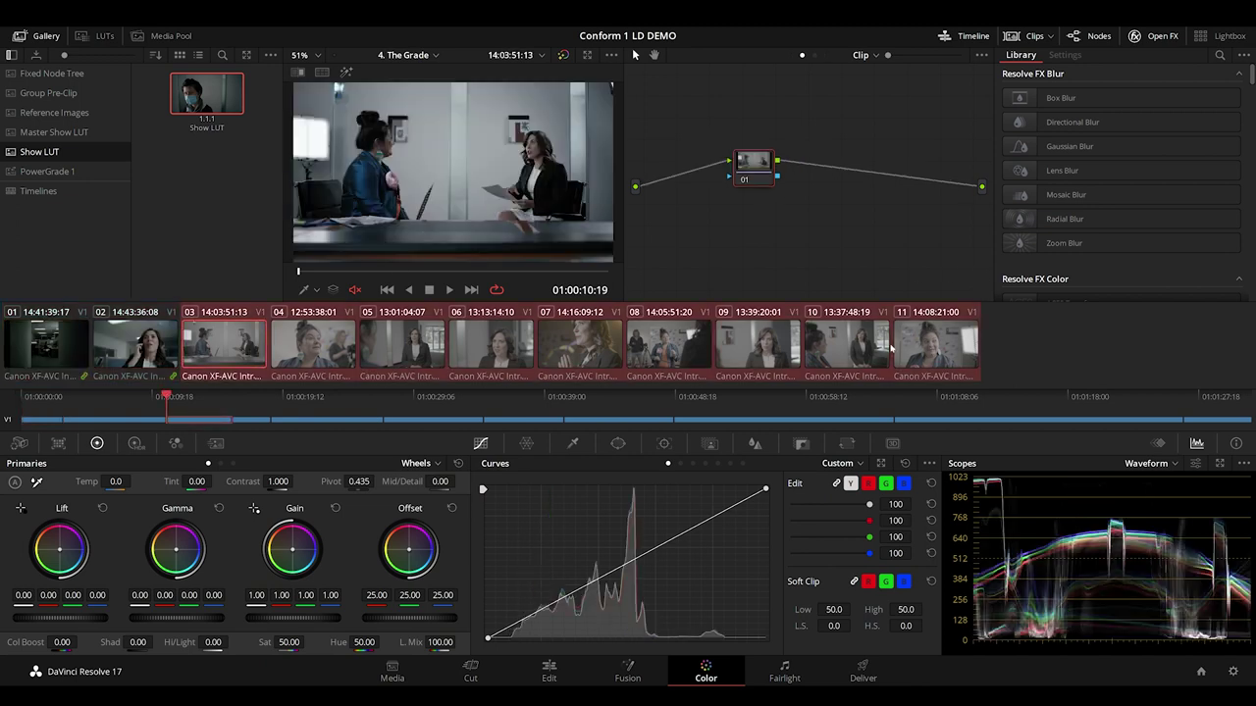
right_click(855, 349)
click(912, 150)
text(Boa)
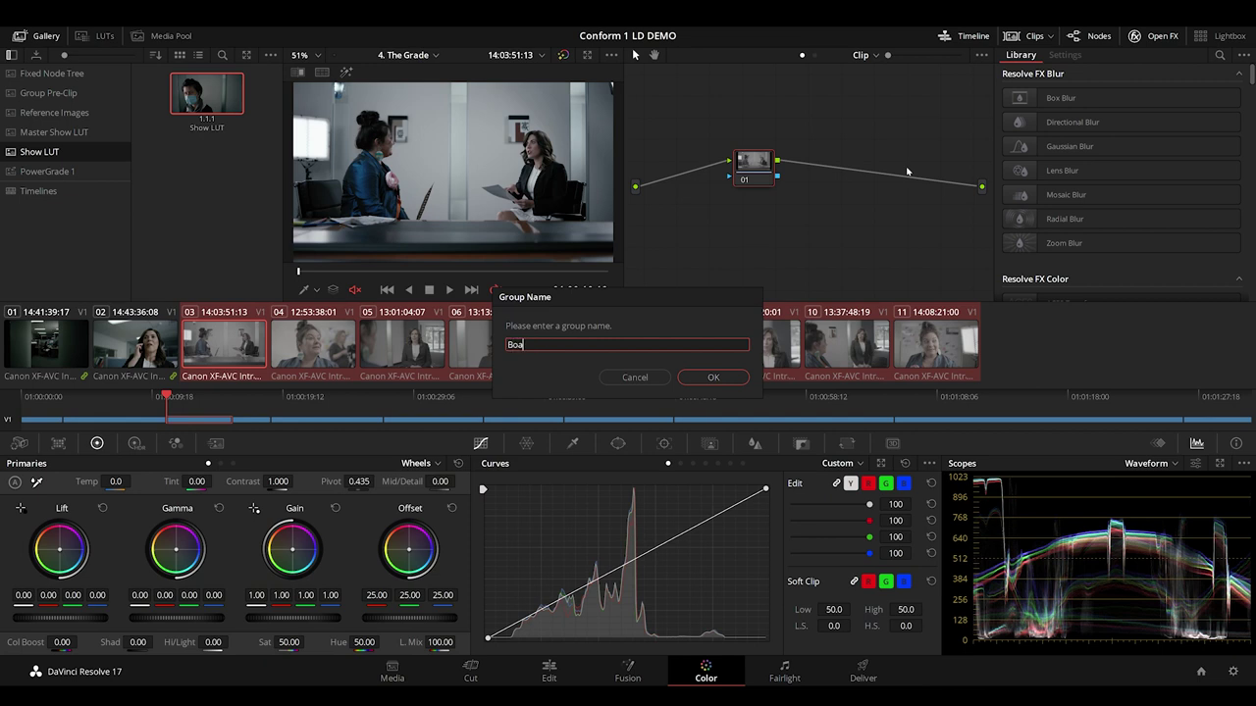
text(rdroom)
key(Return)
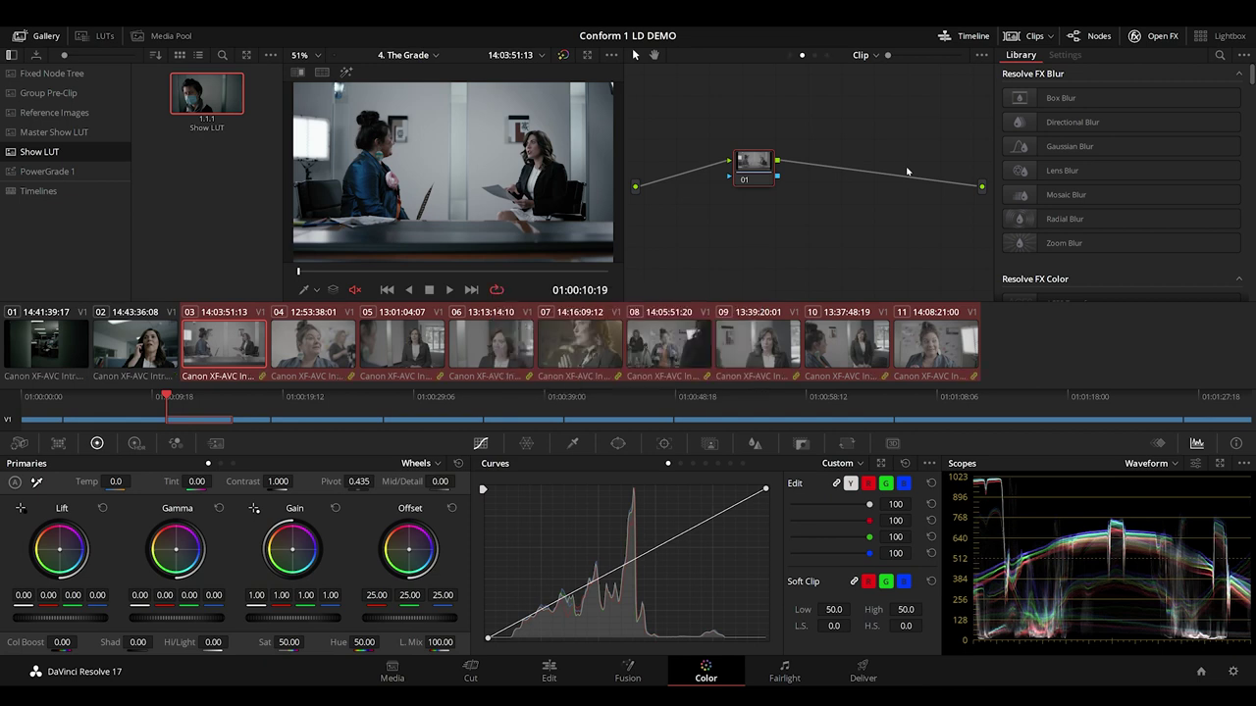
click(790, 341)
click(790, 56)
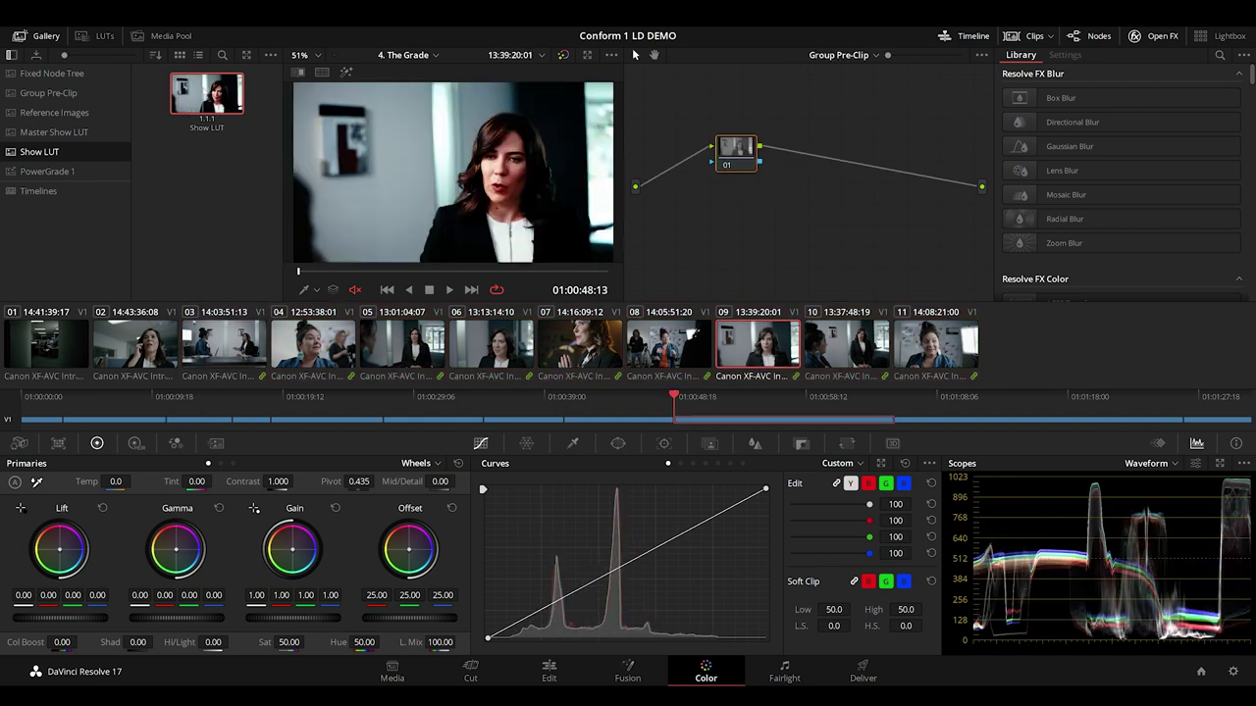
Apply the Show LUT still to the pre-clip node with output profile ARRI LOGC
drag(206, 93, 748, 176)
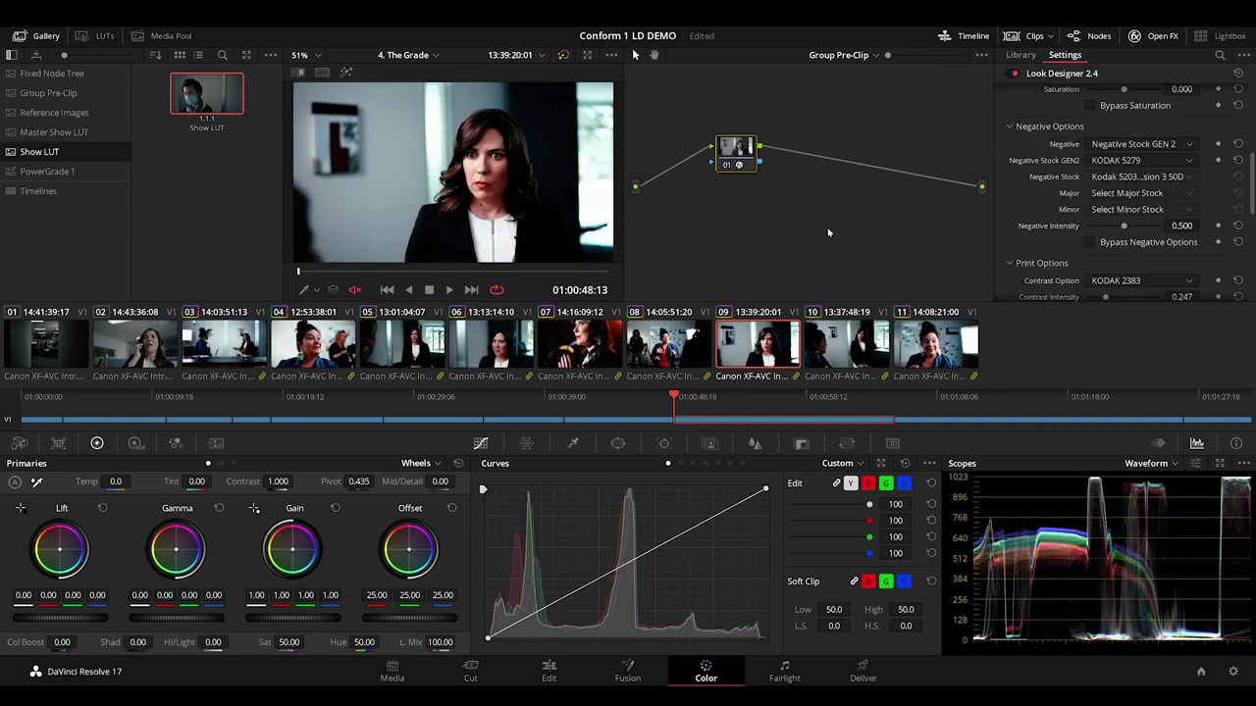
drag(1250, 197, 1253, 120)
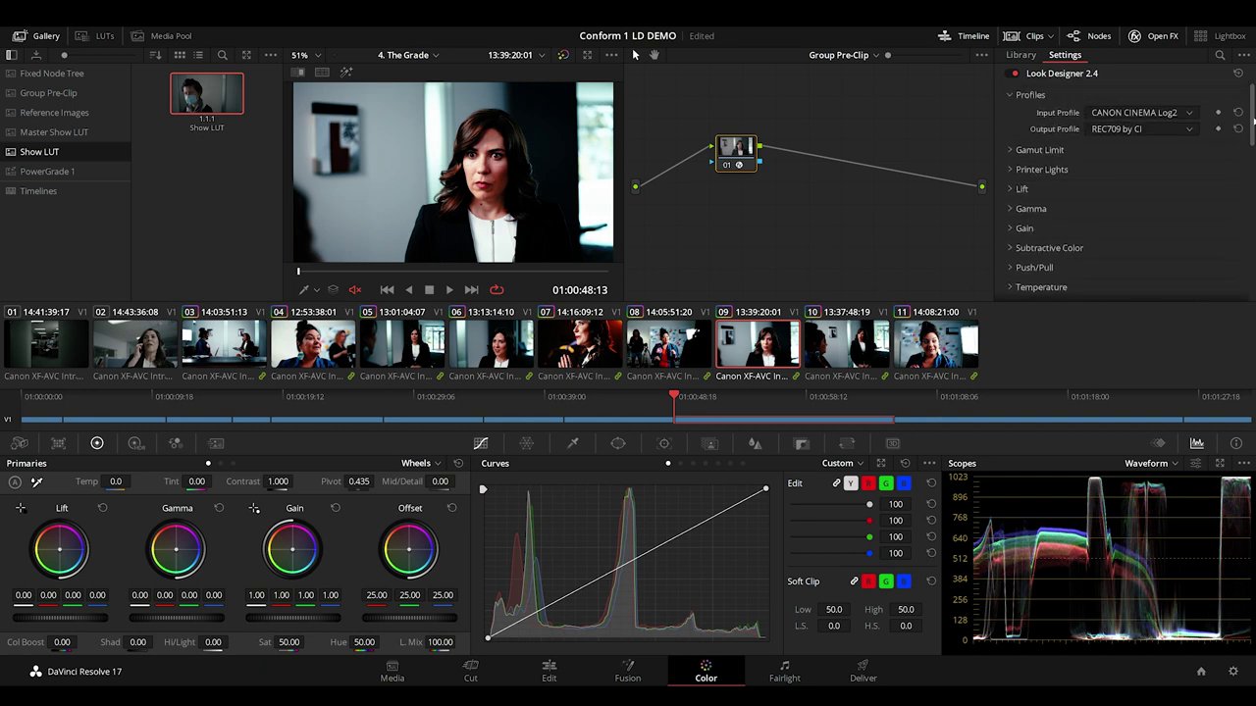
click(1164, 128)
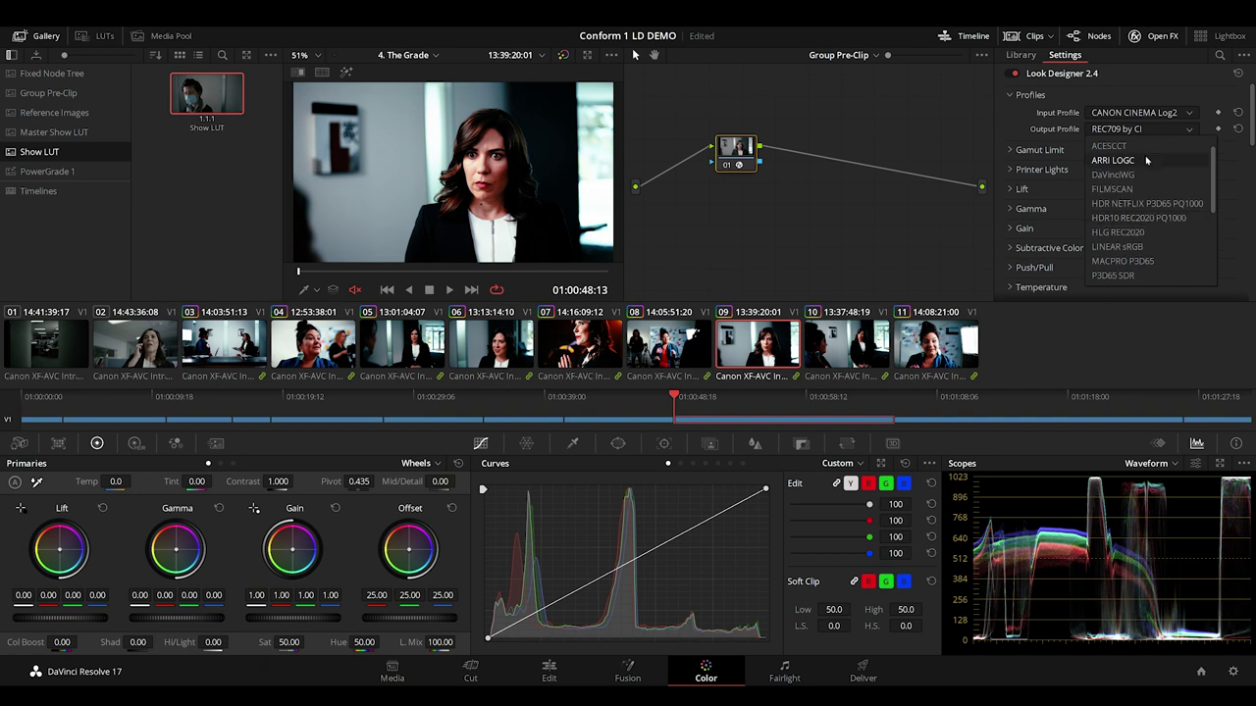
click(1092, 145)
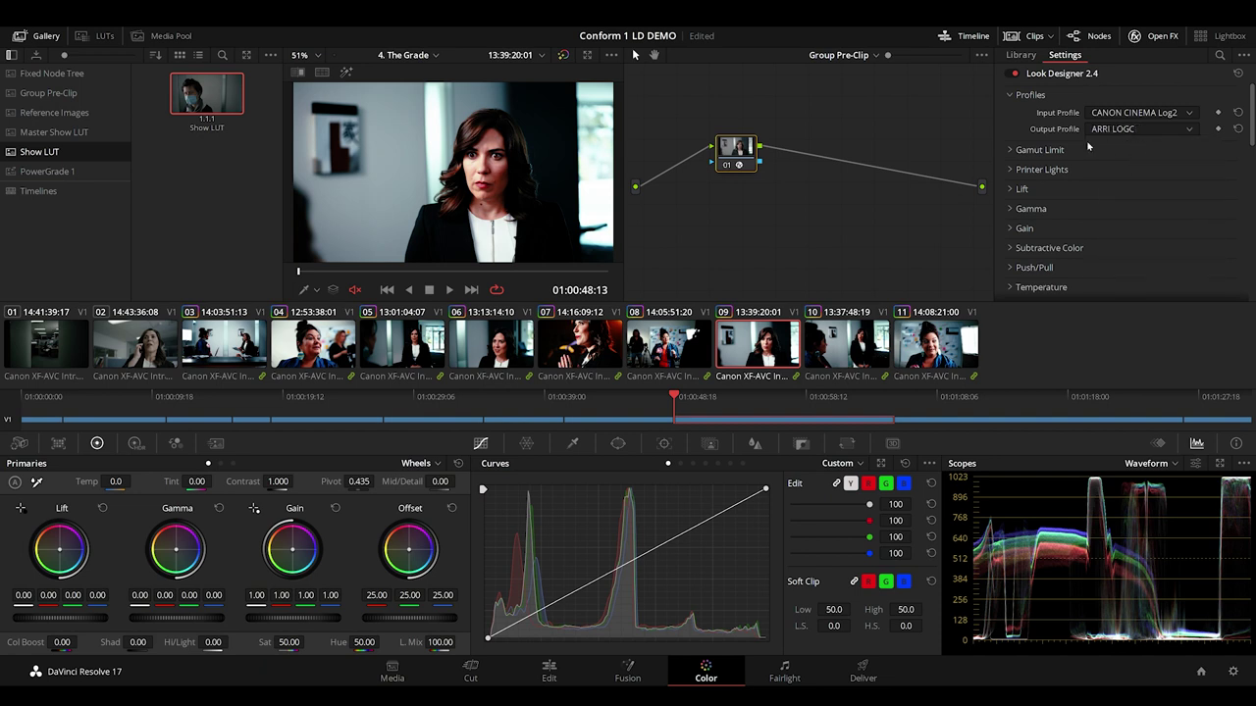
Bypass the Printer Lights, Subtractive Color CMY and Push/Pull adjustments
click(1012, 171)
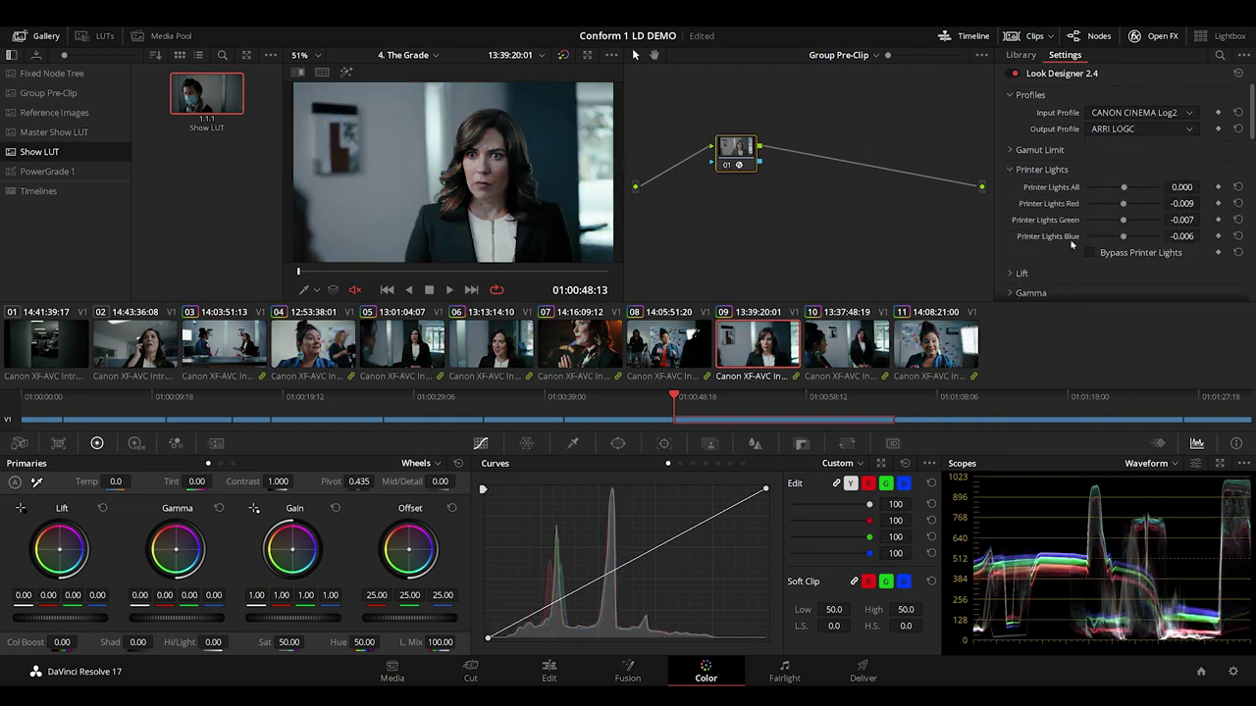
click(1090, 253)
scroll(1060, 226, down, 3)
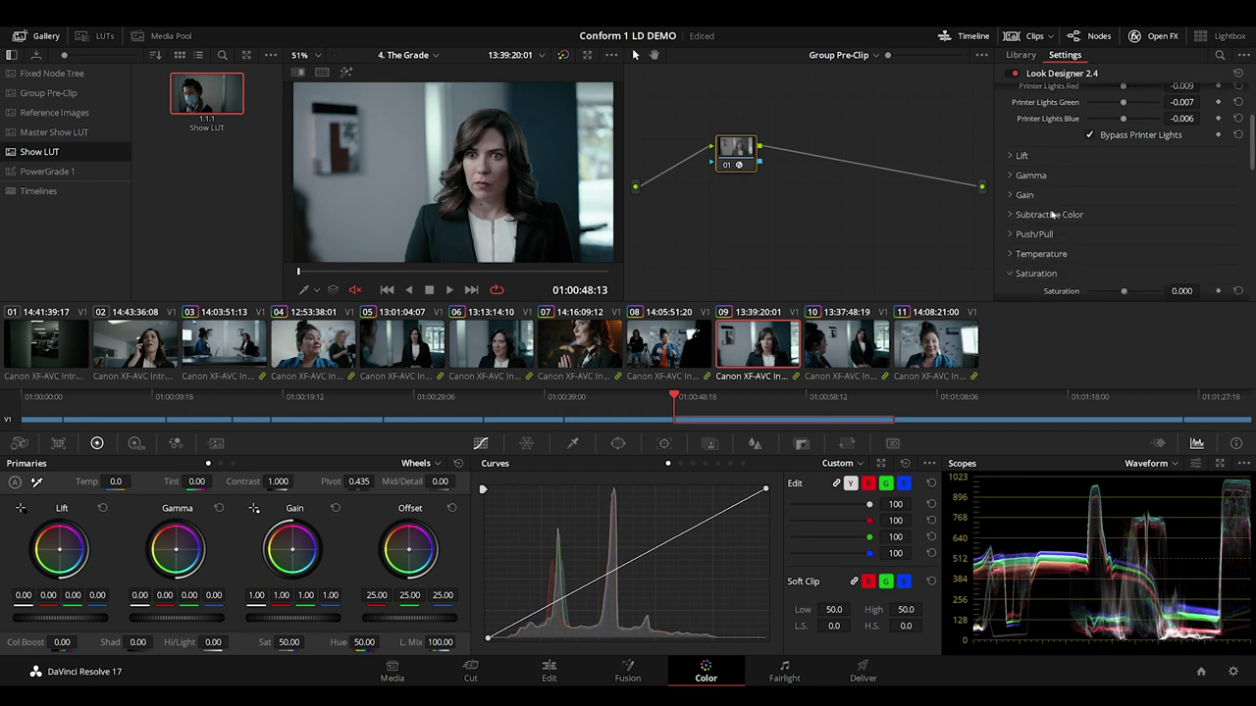
click(1038, 213)
scroll(1038, 214, down, 2)
click(1089, 219)
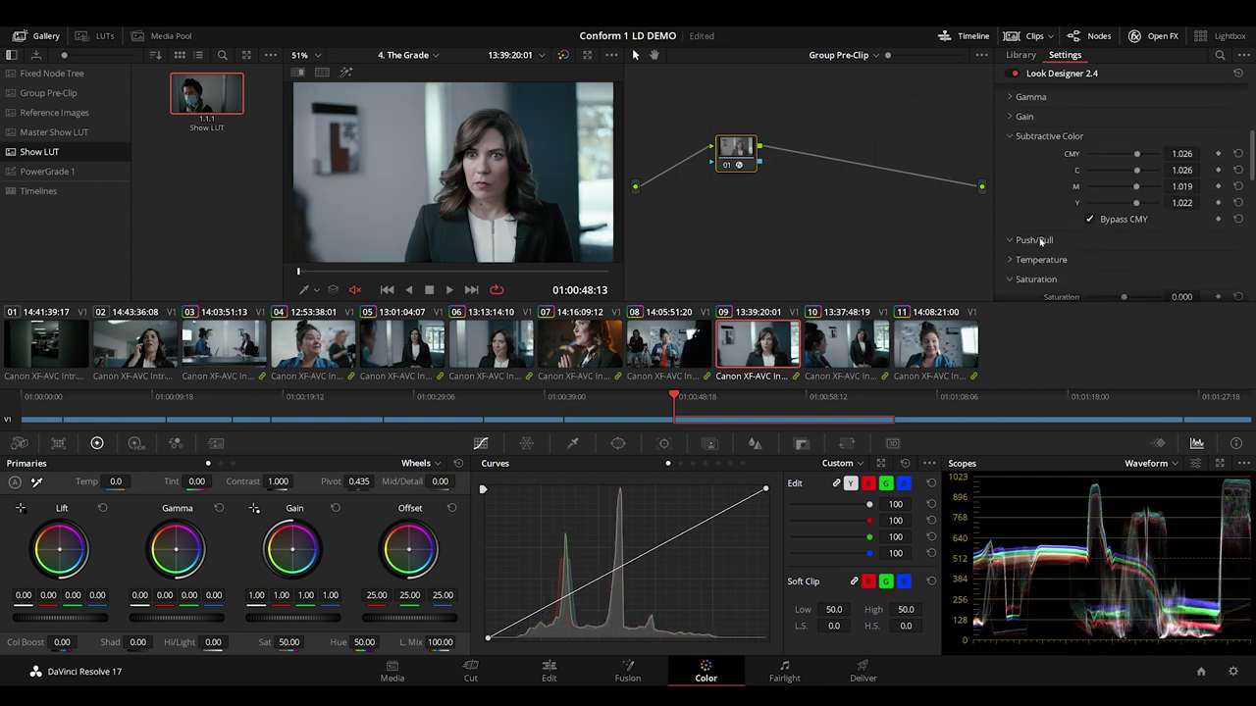
click(1083, 238)
scroll(1083, 228, down, 1)
click(1089, 215)
Bypass the Temperature adjustment and the print stock options
click(1042, 236)
scroll(1079, 234, down, 1)
click(1085, 231)
scroll(1069, 234, down, 2)
scroll(1069, 234, down, 5)
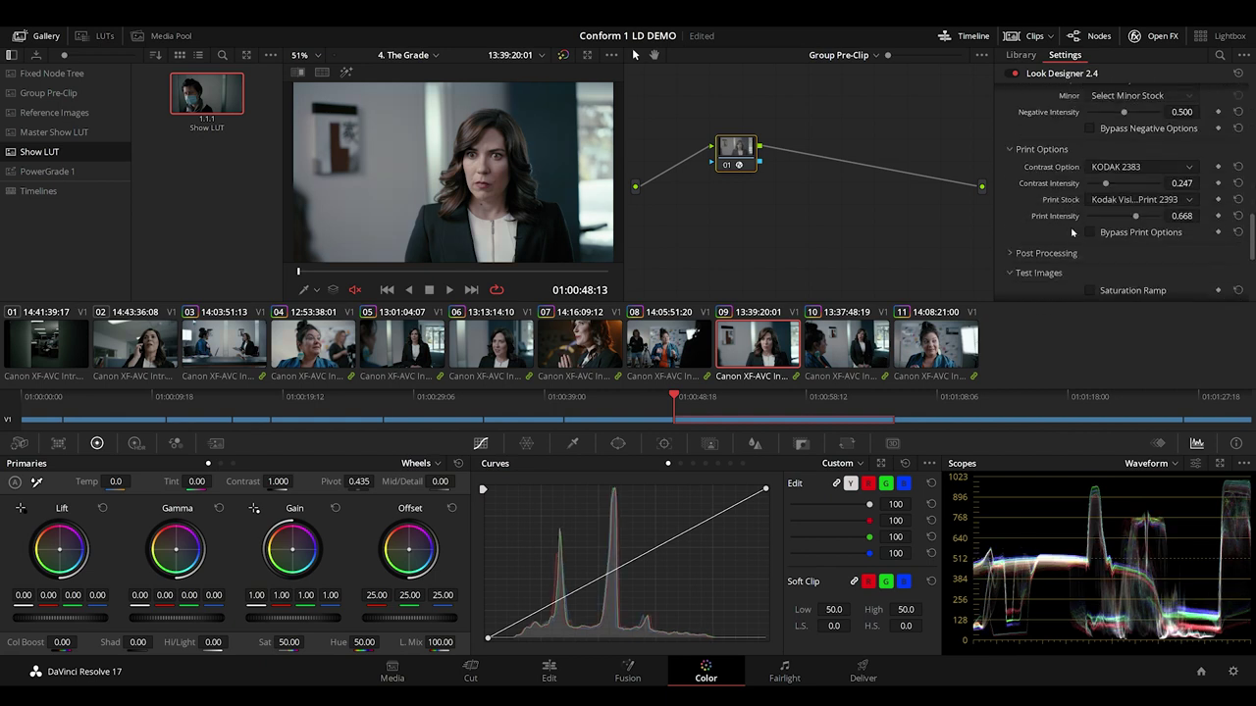
click(1089, 232)
Turn off Global Blend under Post Processing and add a second node for MTF
click(1046, 253)
scroll(1071, 246, down, 2)
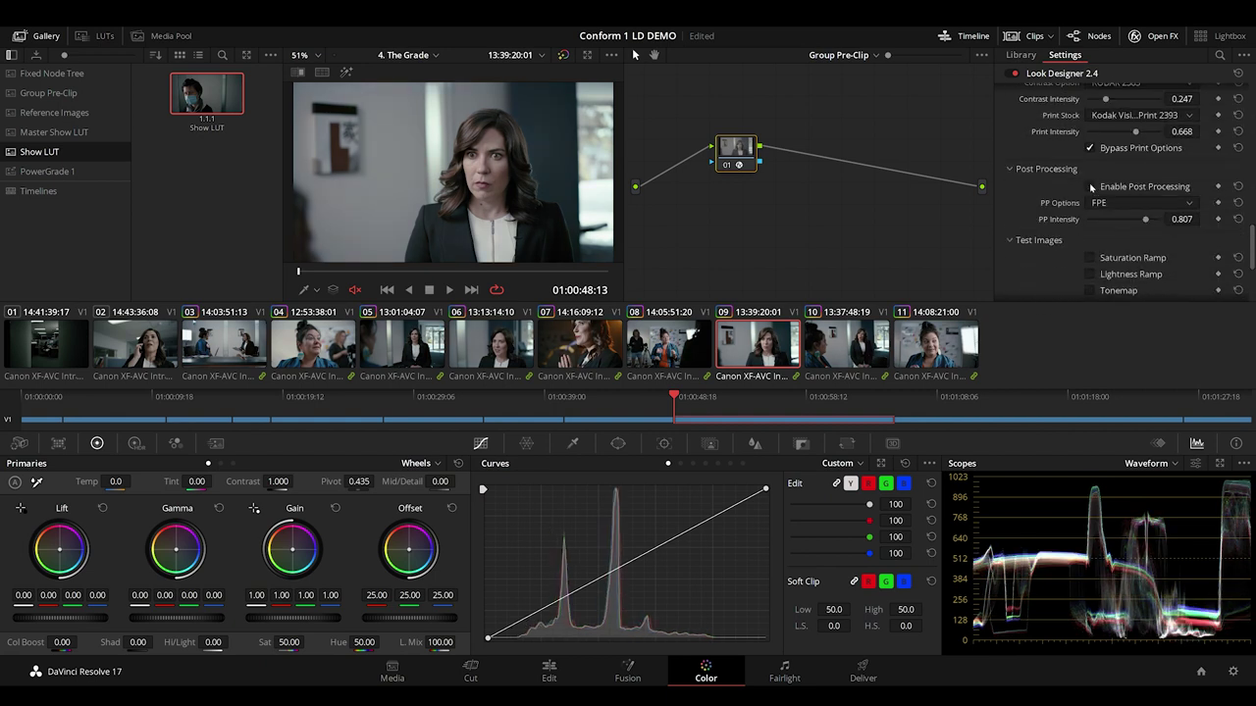
scroll(1065, 228, down, 3)
scroll(1066, 228, down, 1)
click(1089, 225)
key(alt+s)
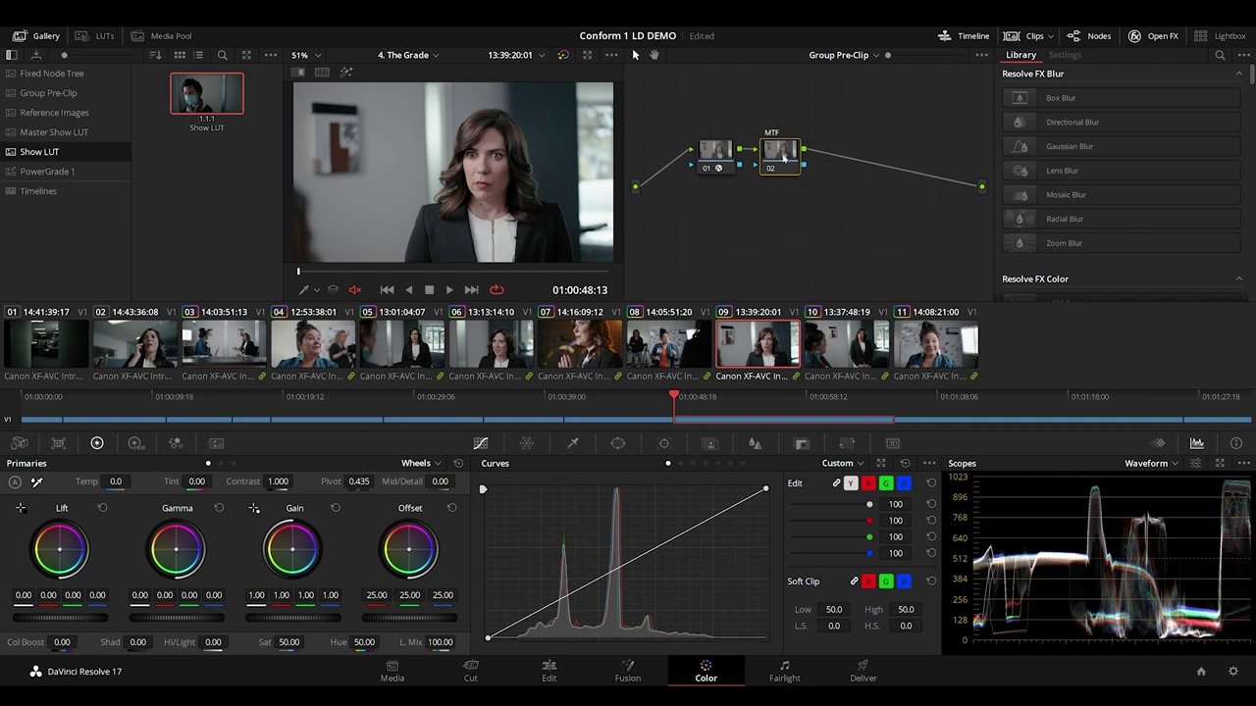
Add a third node with Grainlab film grain, its camera set to Arri Log C
key(alt+s)
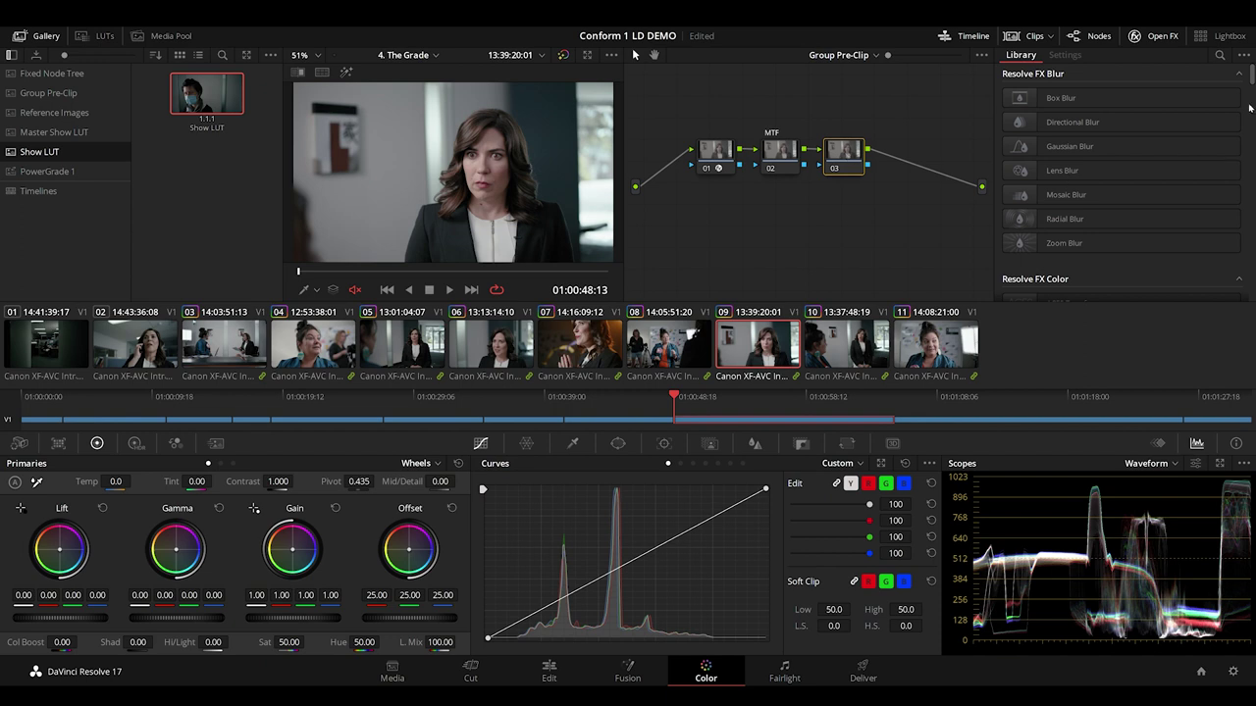
drag(1251, 76, 1244, 289)
drag(1023, 182, 860, 153)
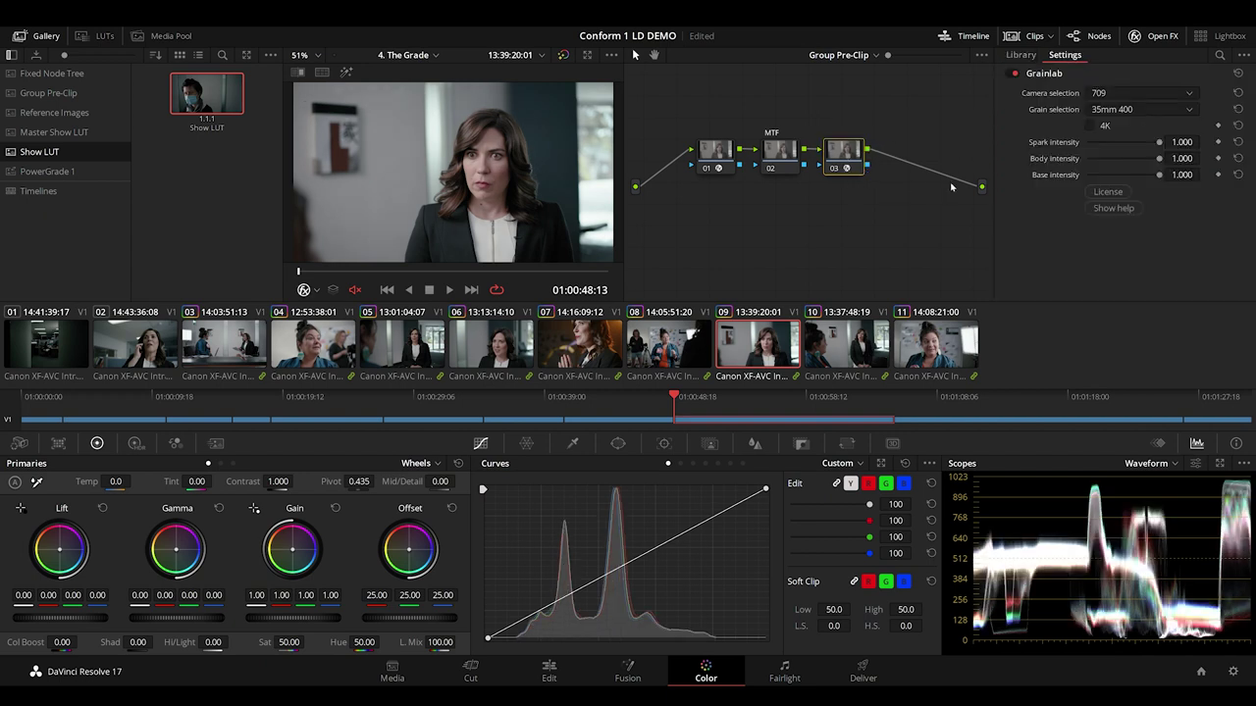
click(1115, 98)
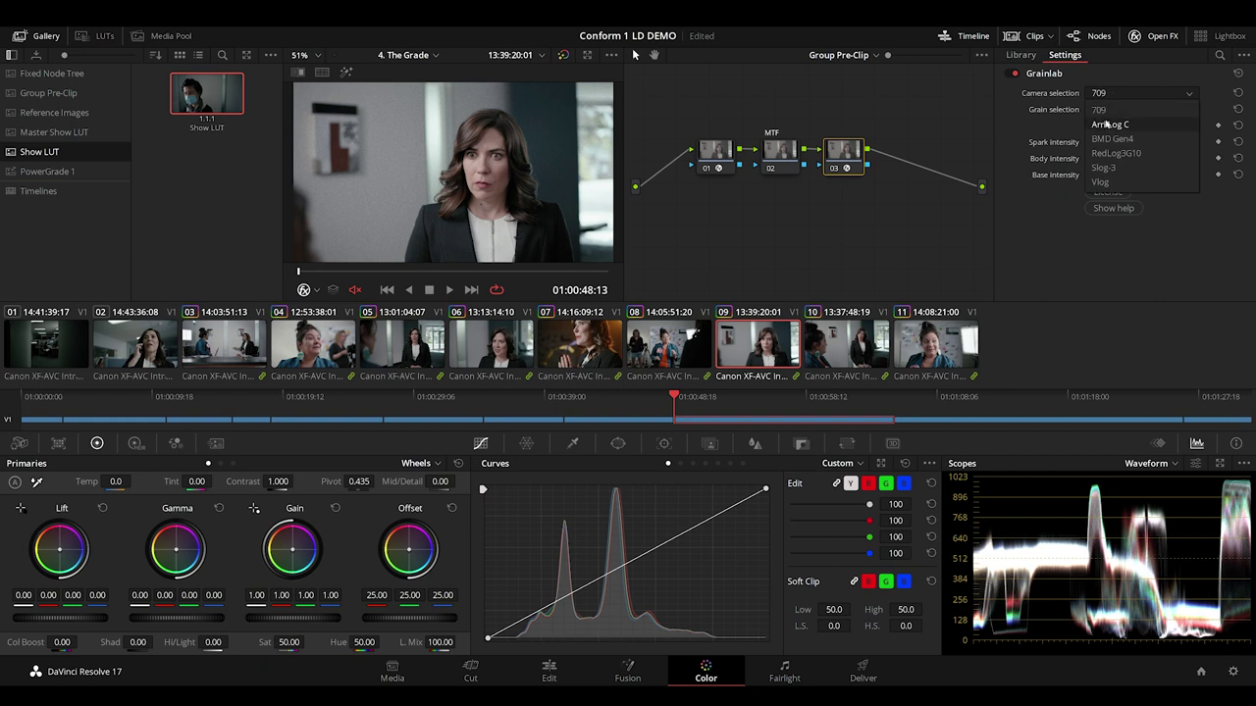
click(1105, 125)
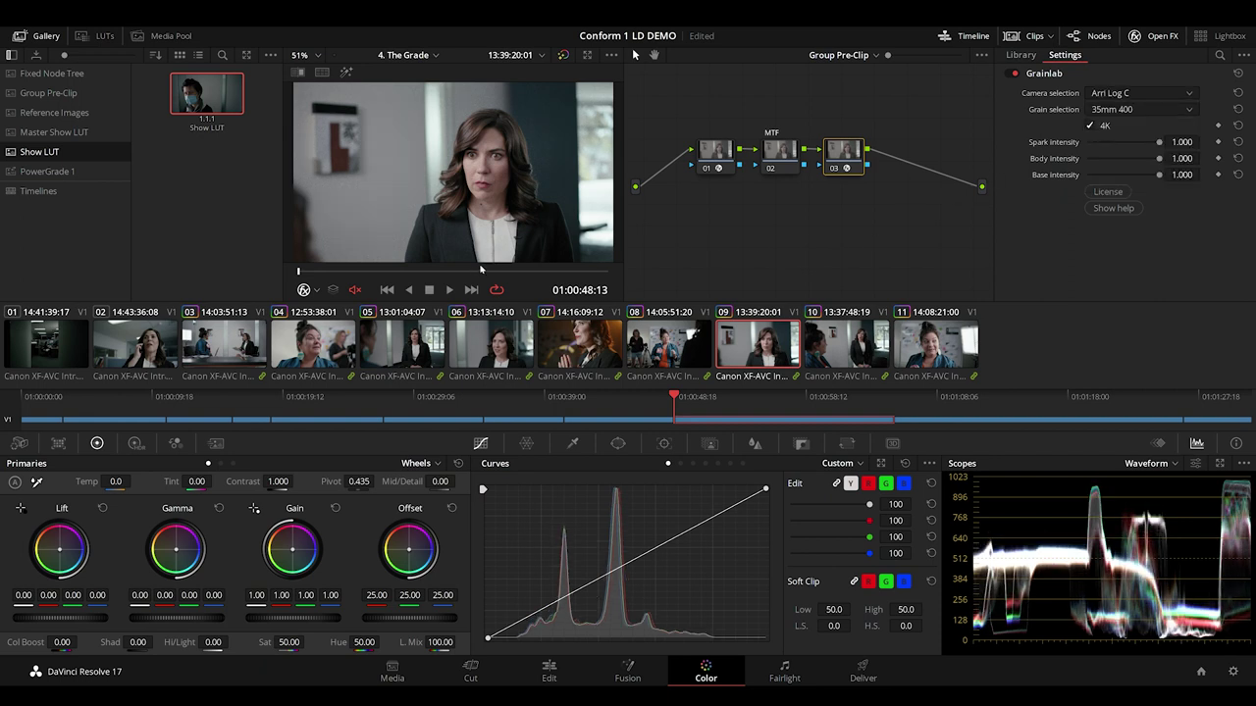
Preview the shot full-window at 223% and lower Grainlab base, body and spark to 0.321, 0.514 and 0.651
key(alt+f)
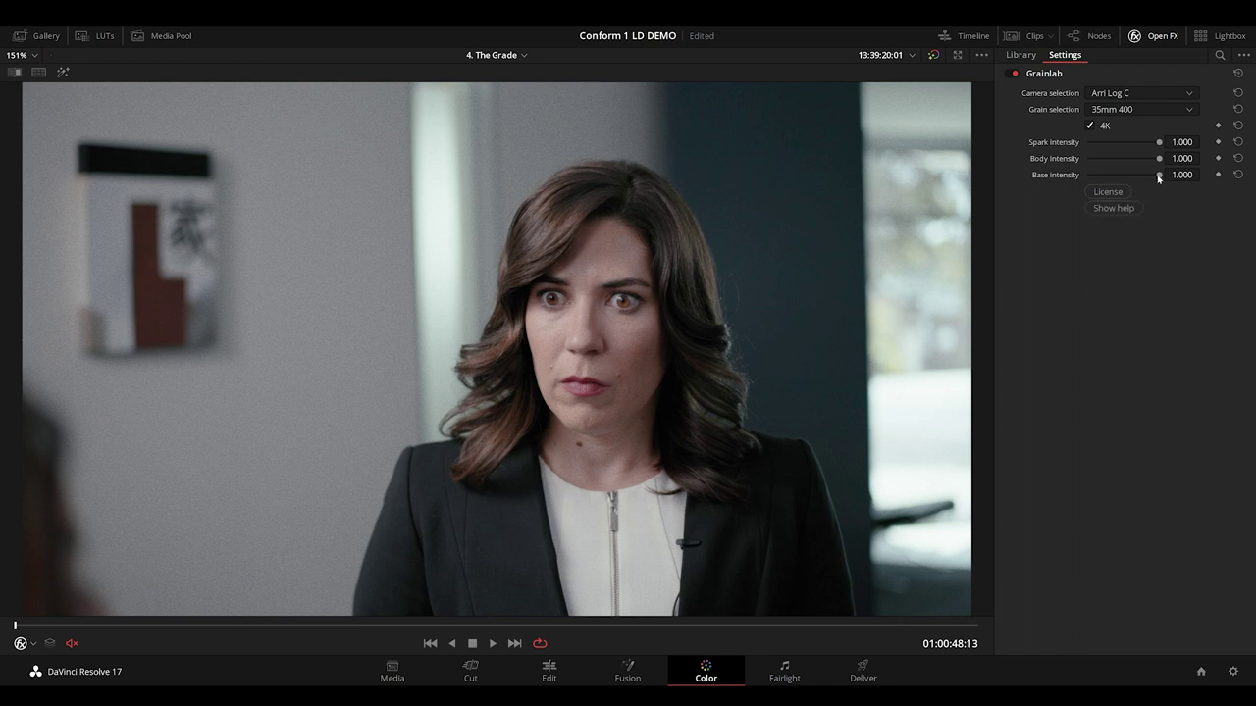
mouse_move(1091, 177)
mouse_down()
mouse_move(1124, 179)
mouse_move(1111, 180)
mouse_up()
key(ctrl+equal)
key(ctrl+equal)
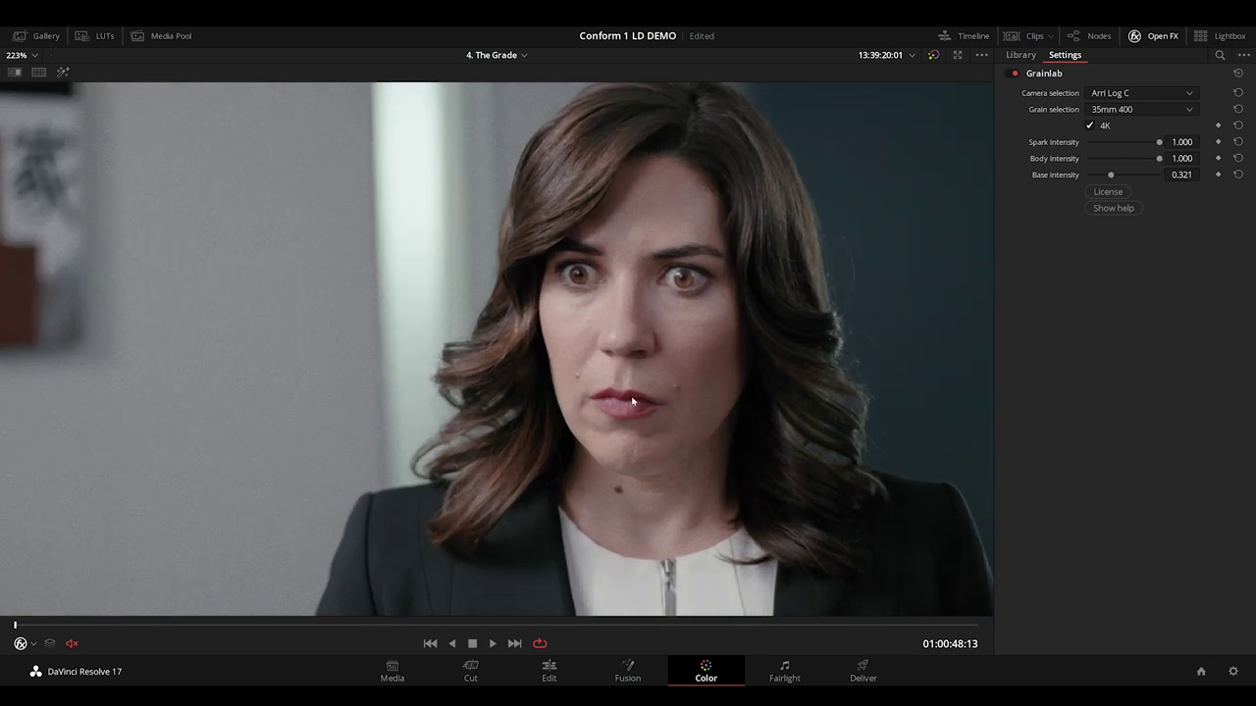
drag(1158, 159, 1136, 143)
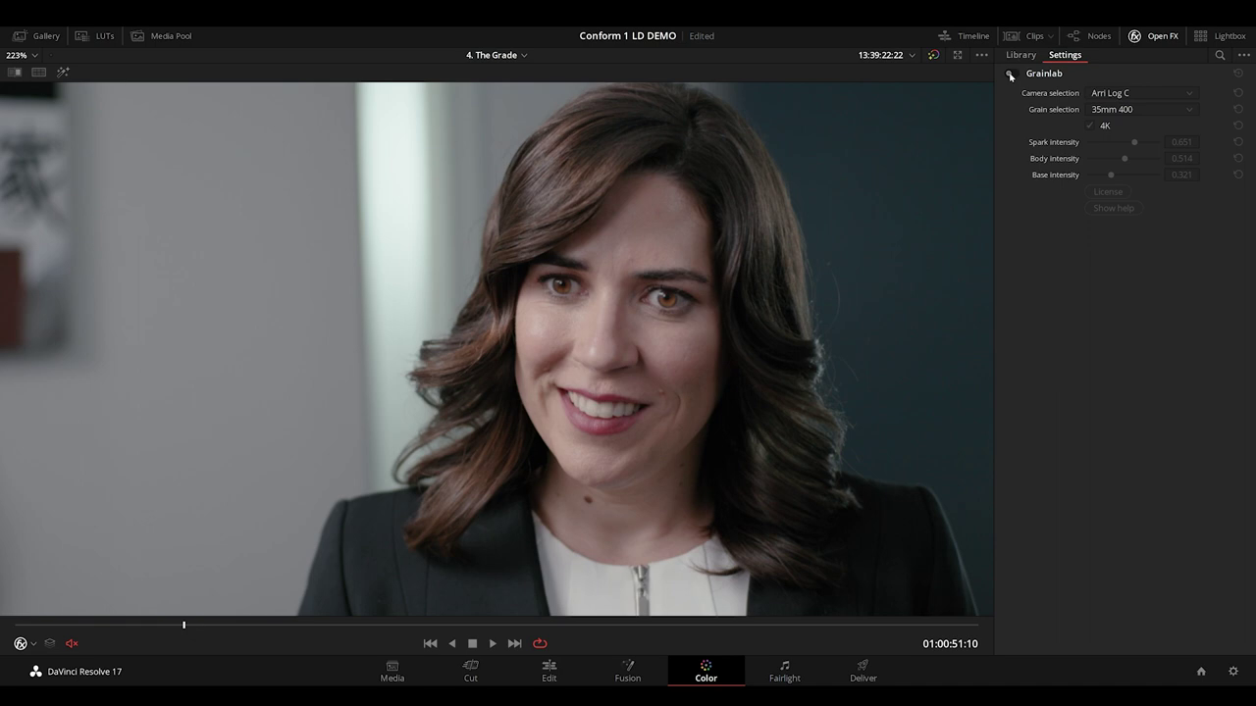
Re-enable Grainlab and compare grain stocks, settling on KODAK 35mm
click(1011, 76)
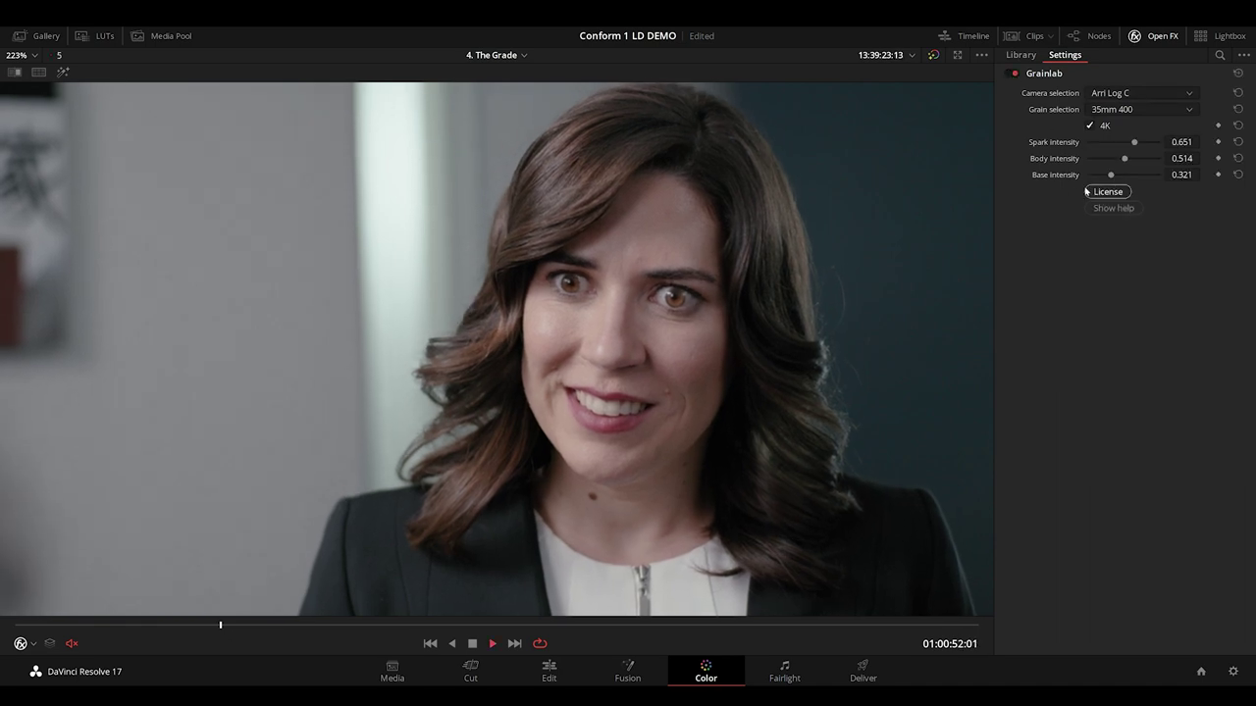
click(1146, 109)
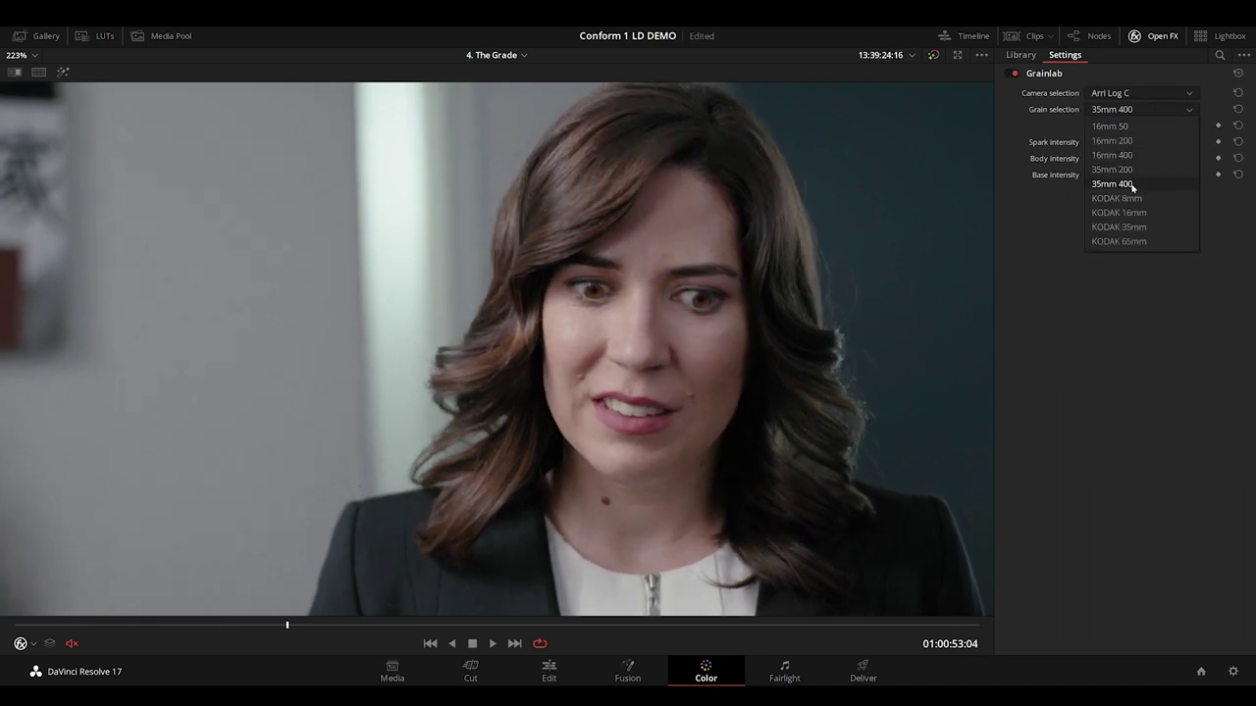
click(1125, 227)
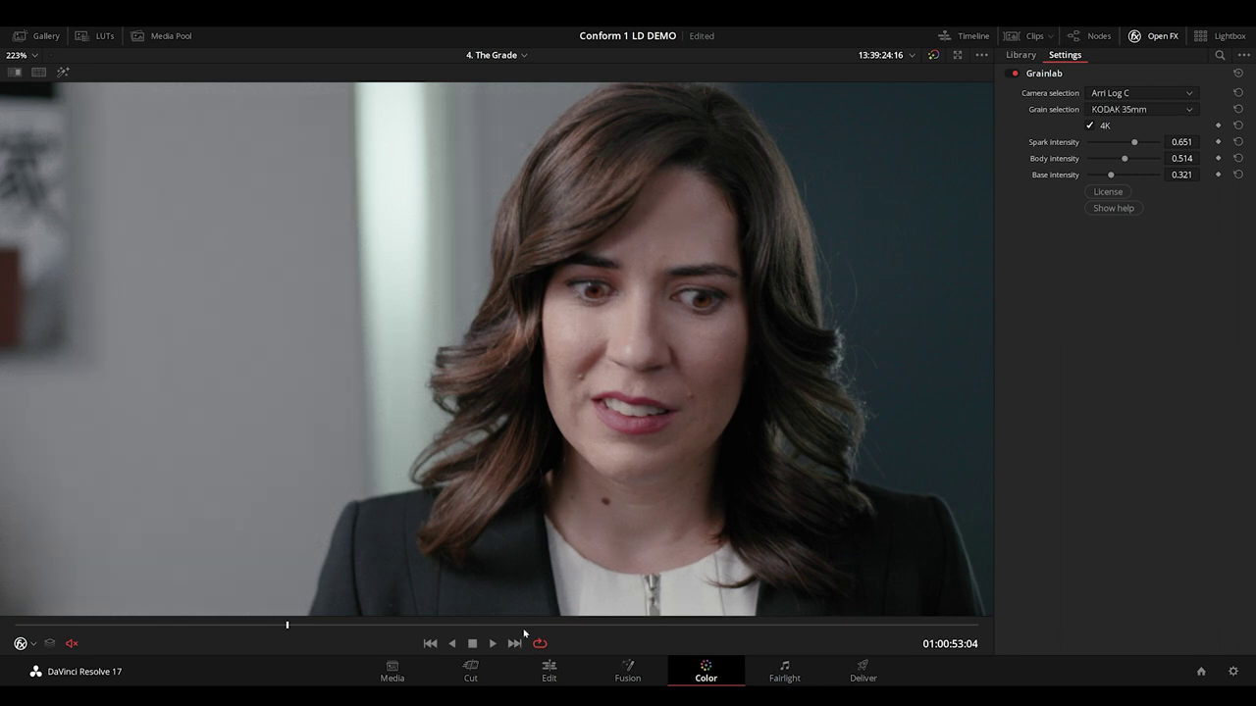
click(551, 625)
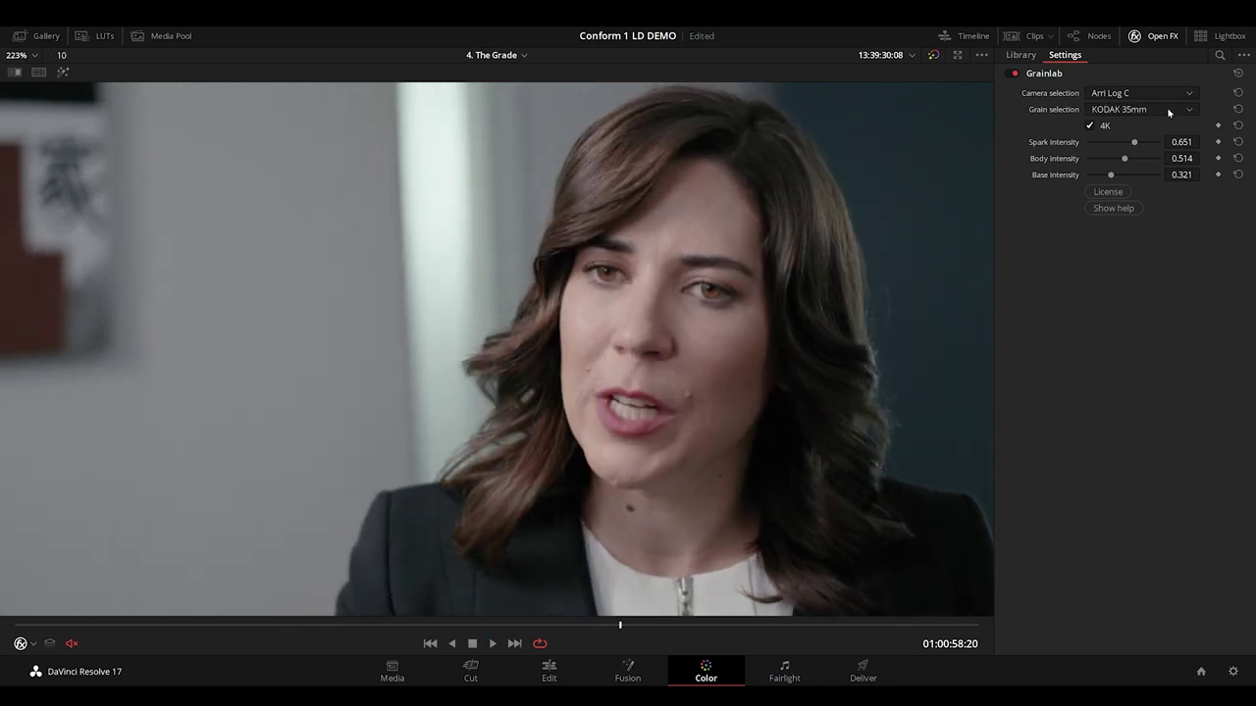
click(1167, 109)
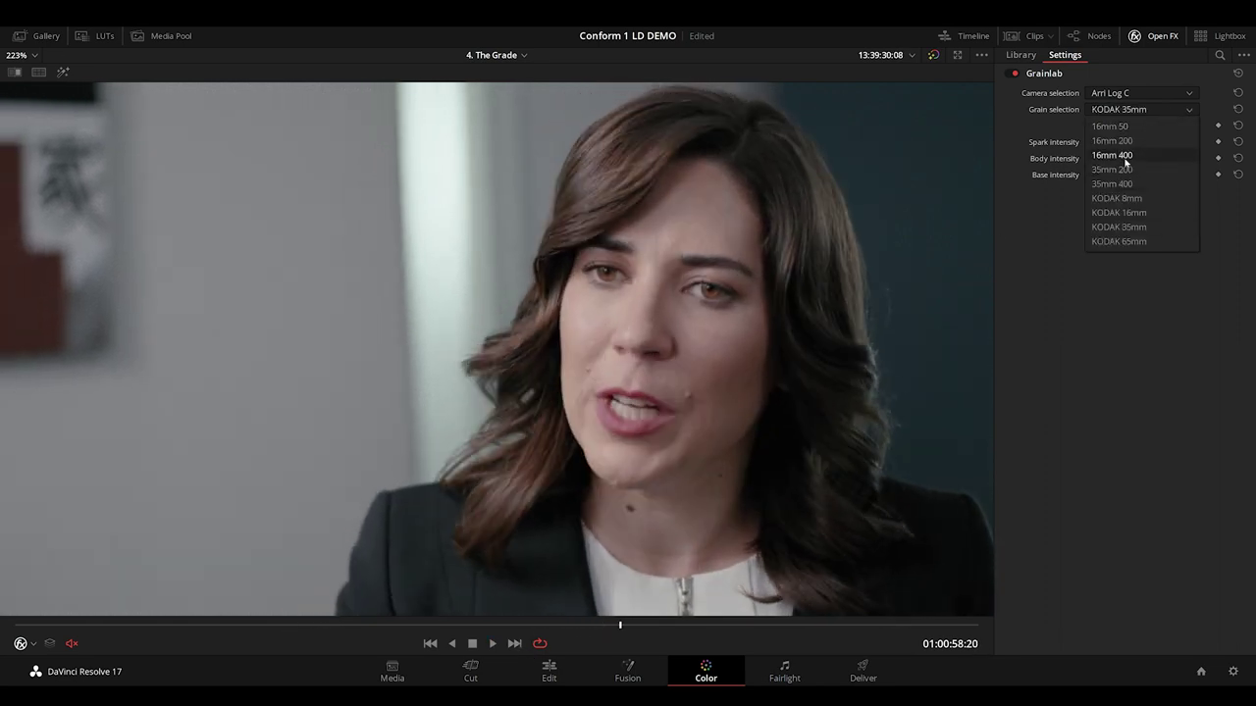
key(Escape)
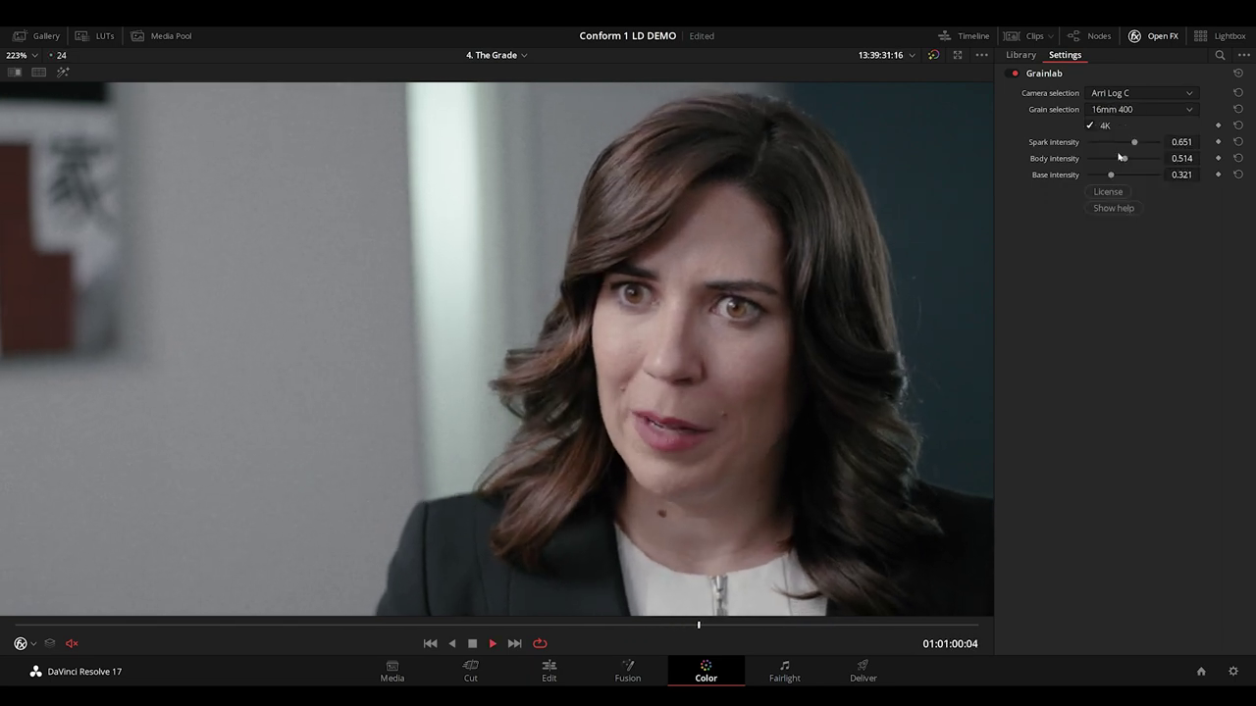
click(1163, 111)
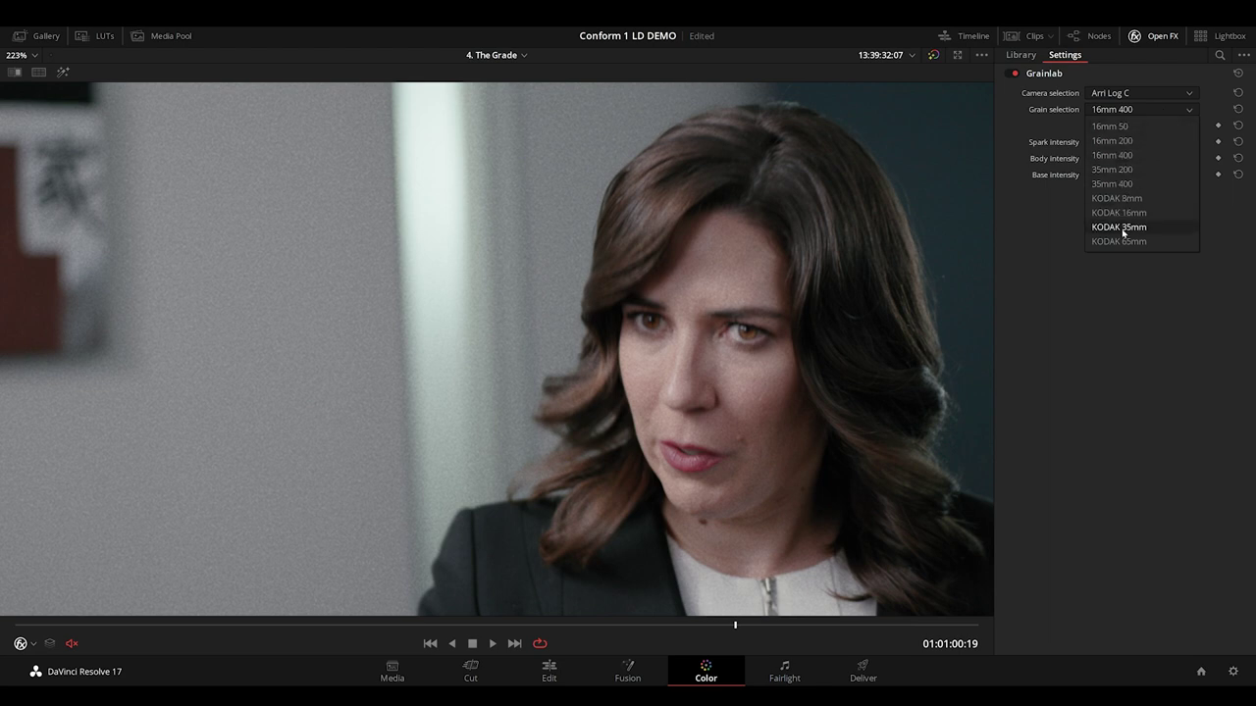
key(Escape)
Raise spark intensity to 0.688, return playback to 01:00:59:00 and exit the full-window viewer
drag(1134, 142, 1137, 144)
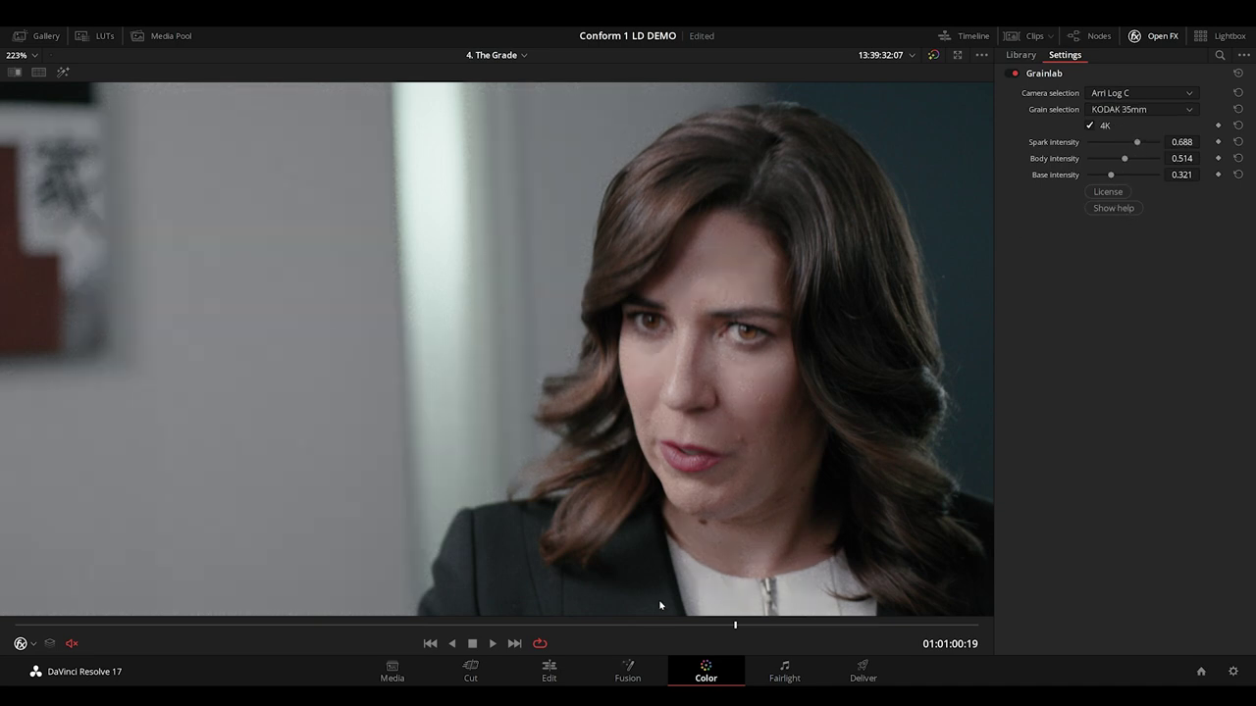
mouse_move(643, 625)
mouse_down()
mouse_move(602, 624)
mouse_move(629, 624)
mouse_up()
key(alt+f)
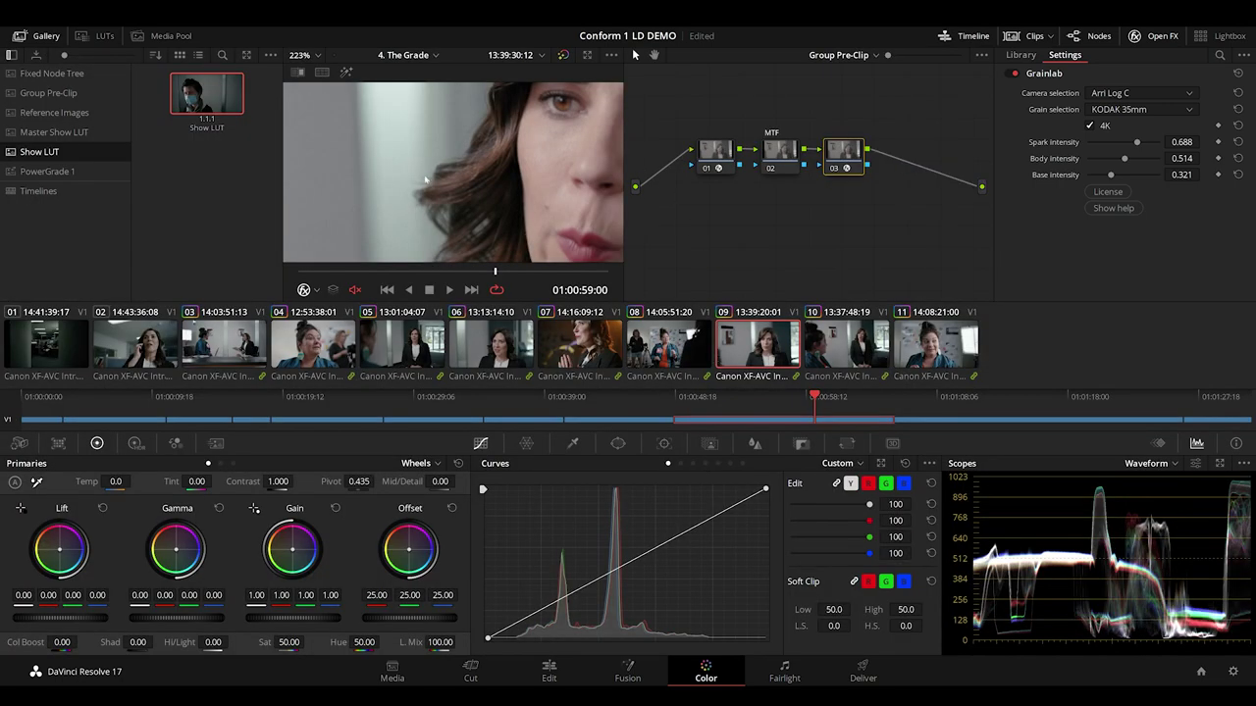
scroll(365, 171, down, 2)
Set the viewer zoom to Fit and save the project
click(300, 54)
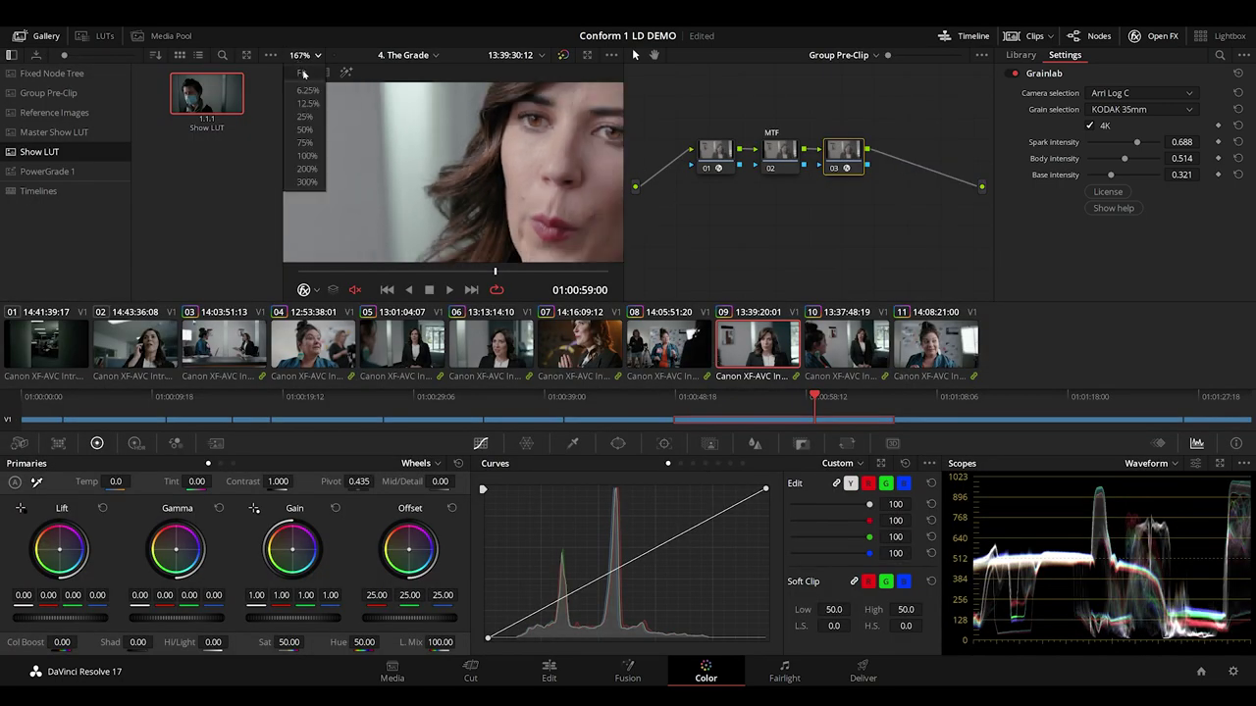
click(303, 74)
key(ctrl+s)
Grab a still into the Group Pre-Clip album and apply its grade to clip 01
click(63, 92)
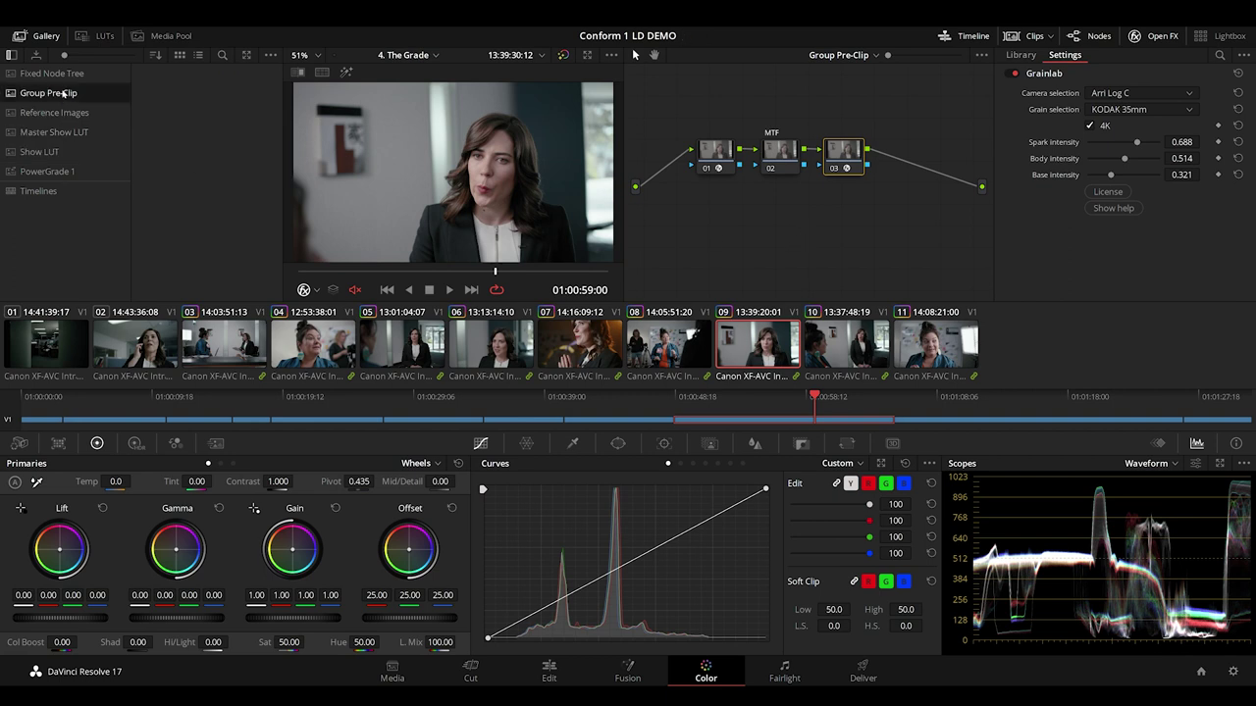
right_click(430, 181)
click(456, 187)
key(Home)
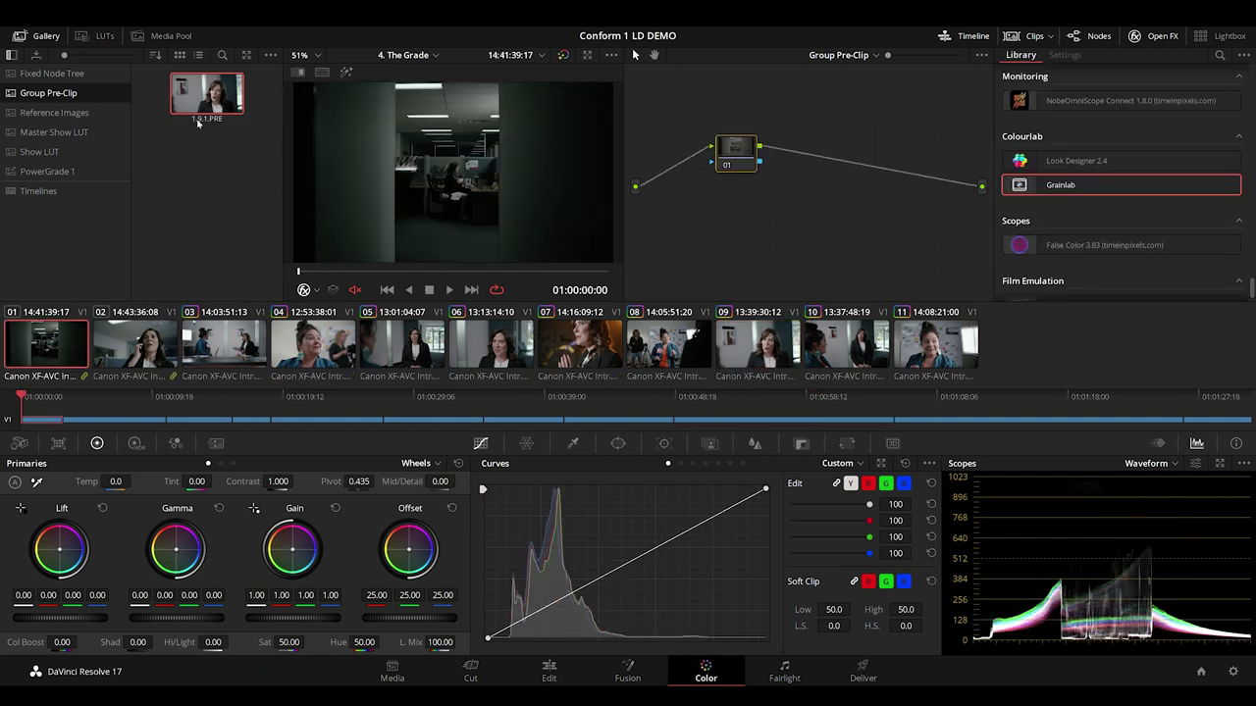
right_click(201, 104)
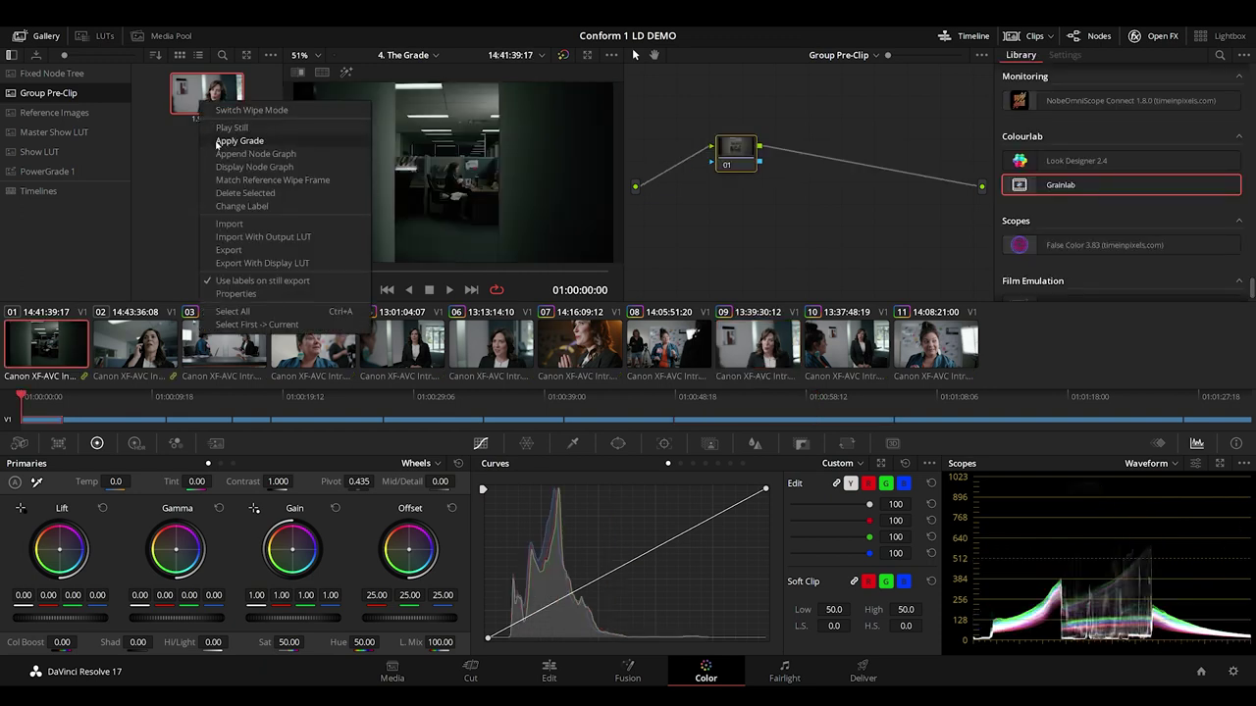
click(218, 141)
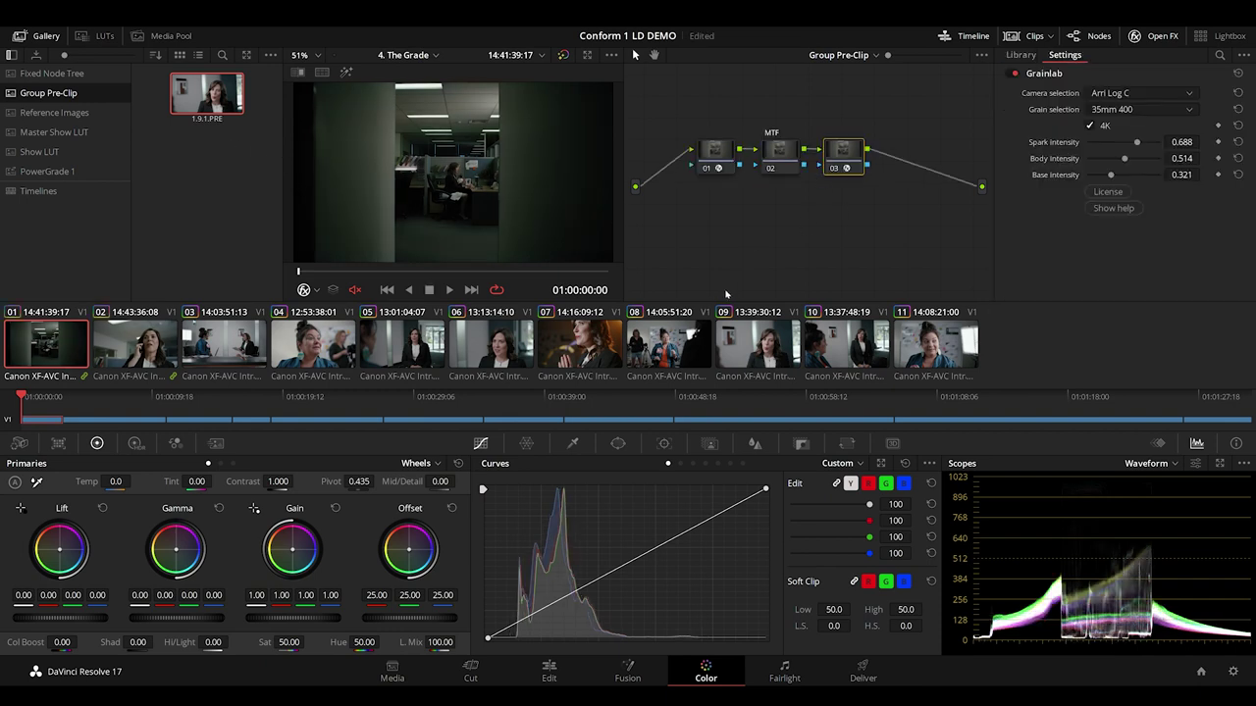
click(689, 327)
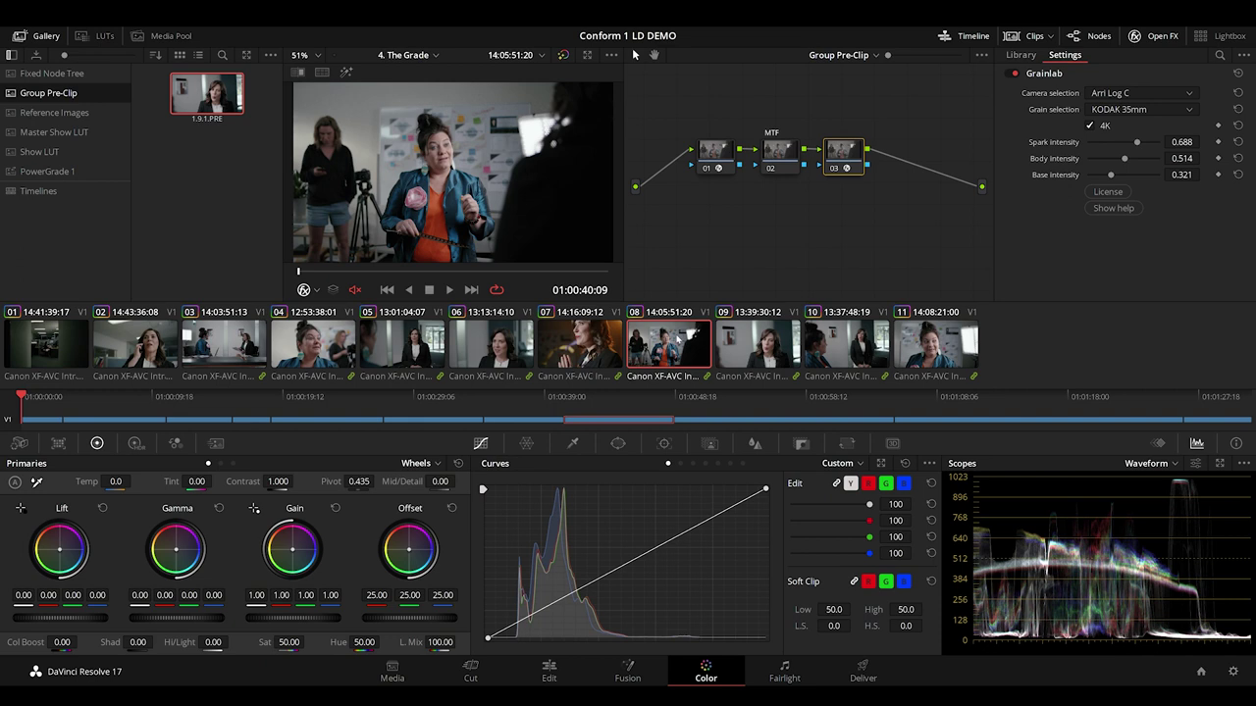
click(165, 346)
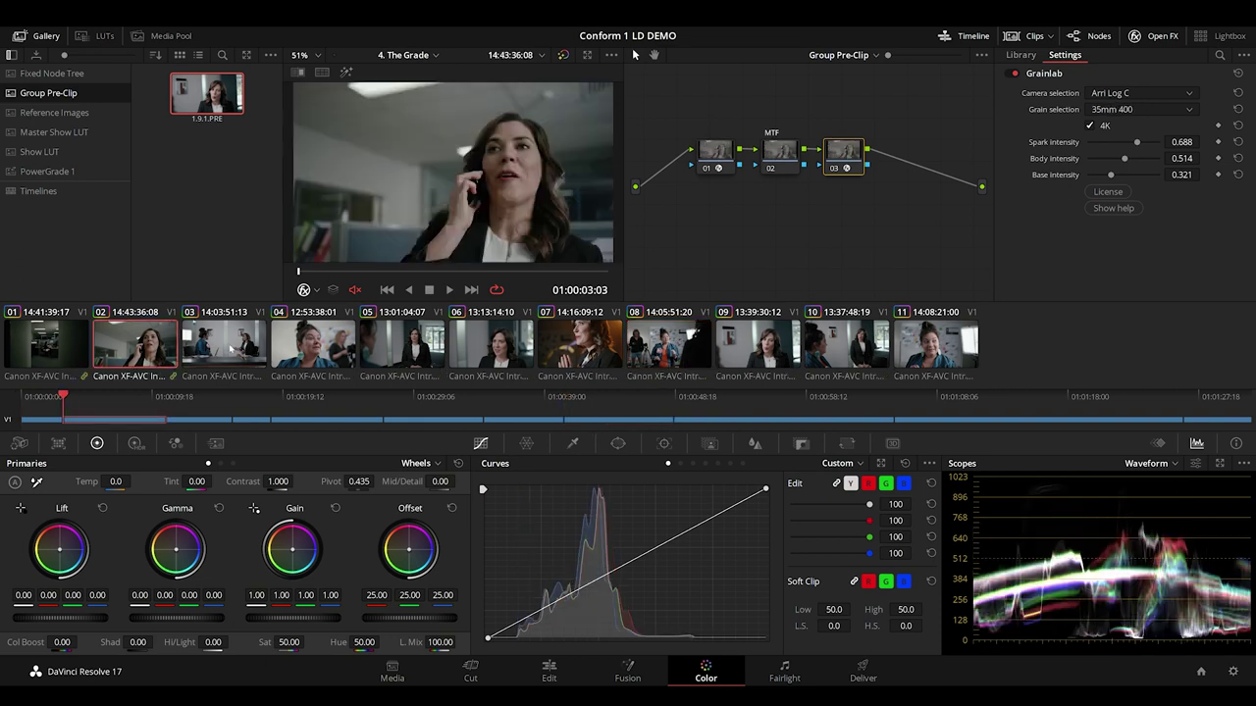
key(alt+f)
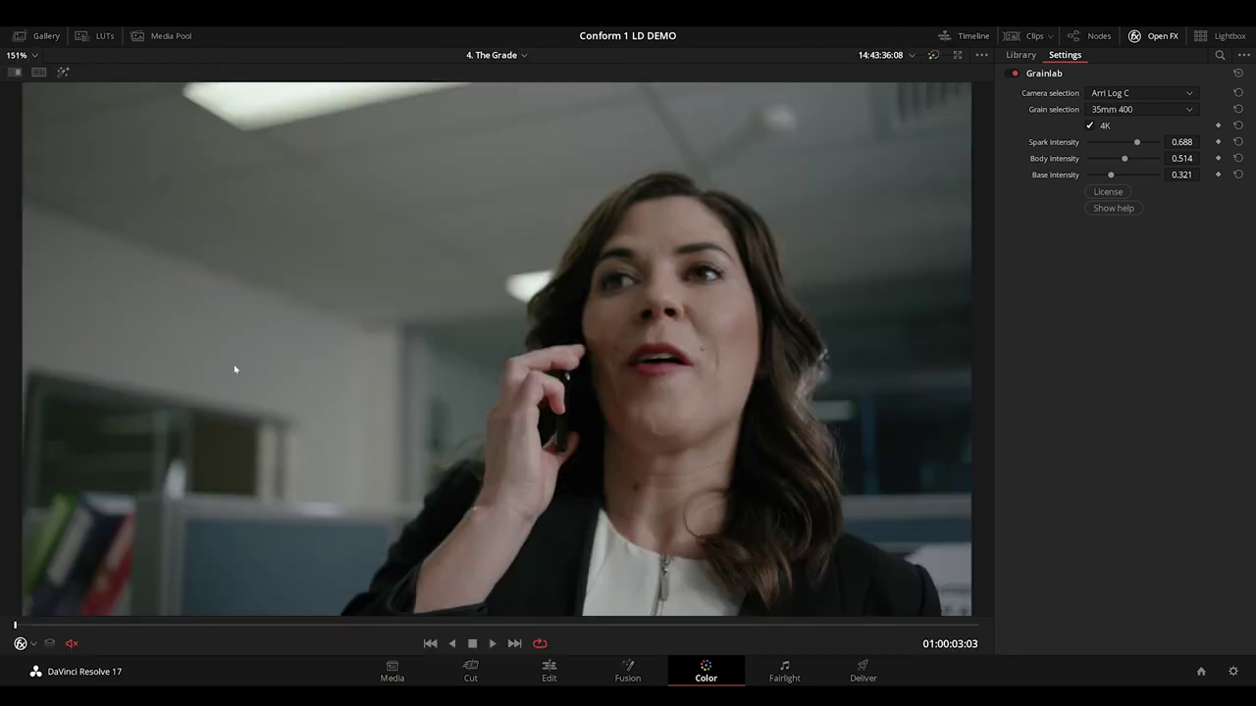
key(Down)
key(Down)
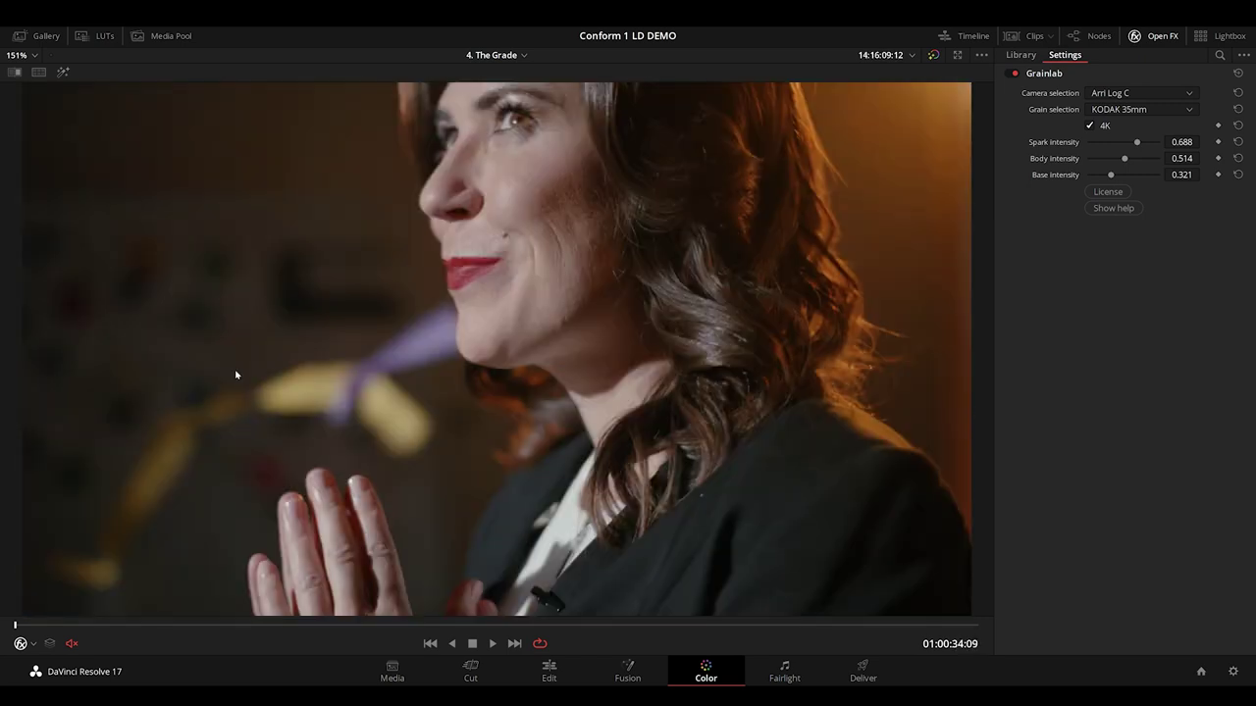
key(Down)
key(Down)
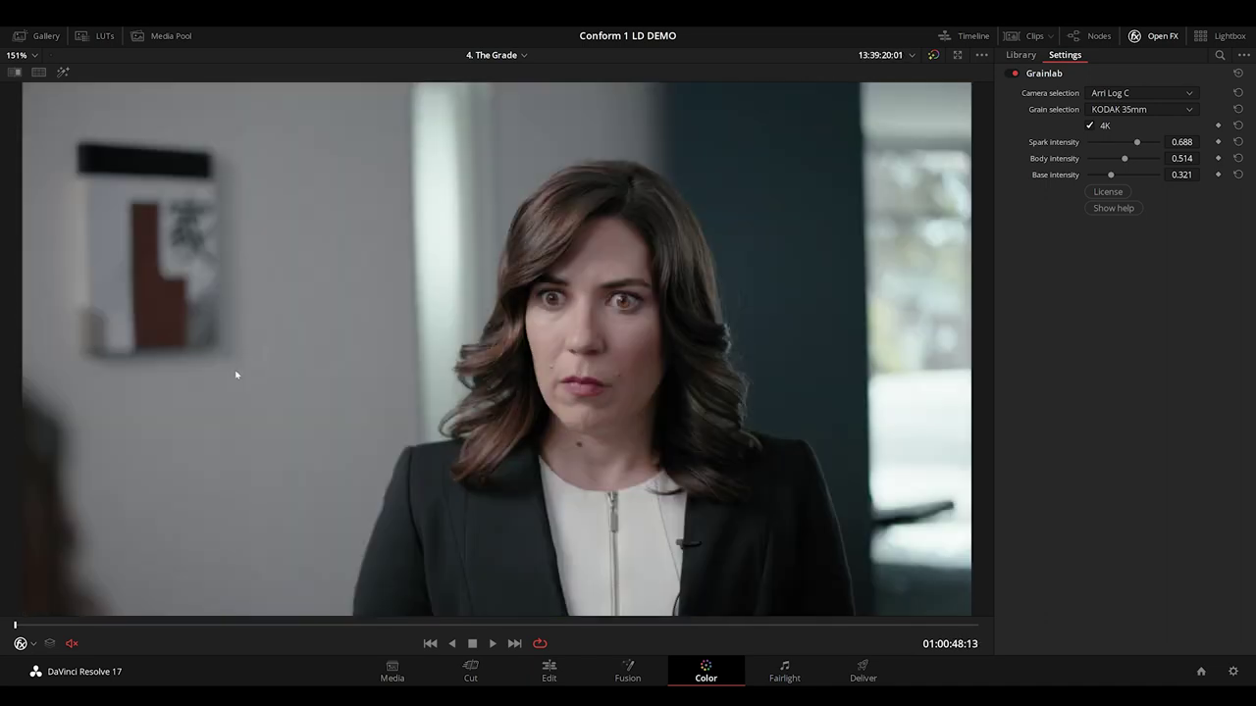
key(Down)
key(alt+f)
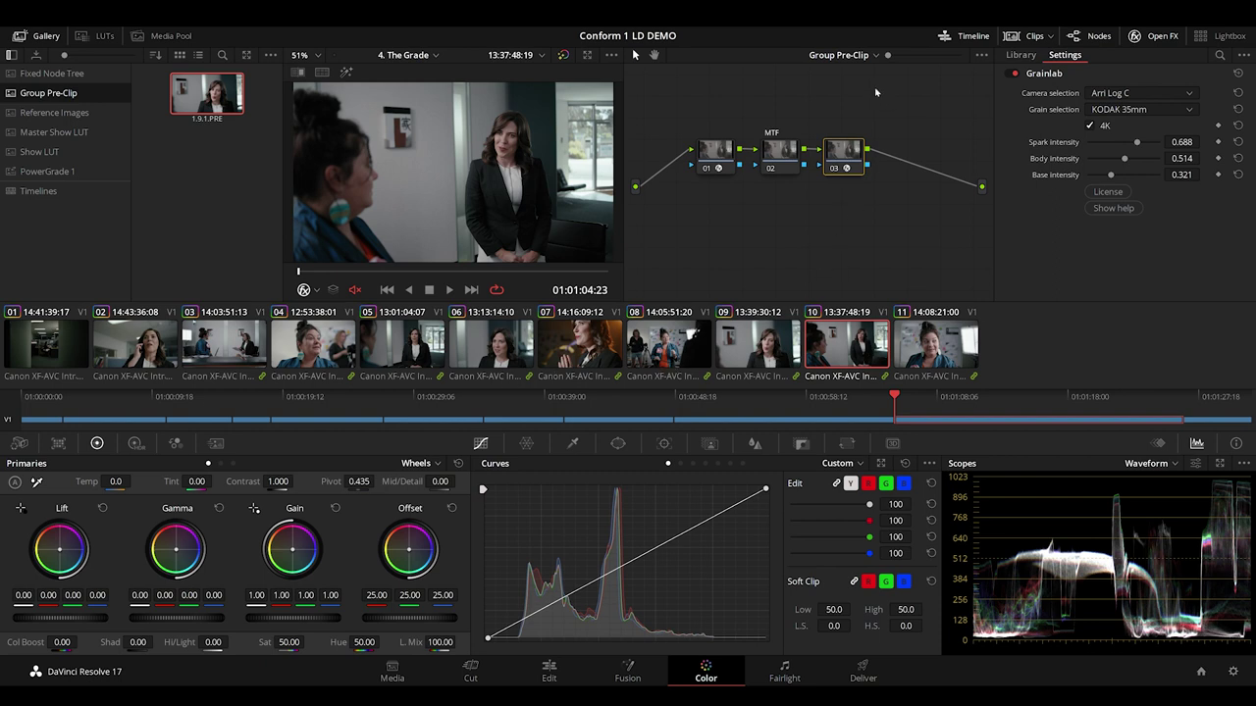
Show the clip-level node tree and nudge node 01 slightly down
click(871, 57)
click(851, 88)
drag(711, 144, 713, 147)
Apply the Fixed Node Tree still's grade to clips 01–11, then close the effects library
click(56, 363)
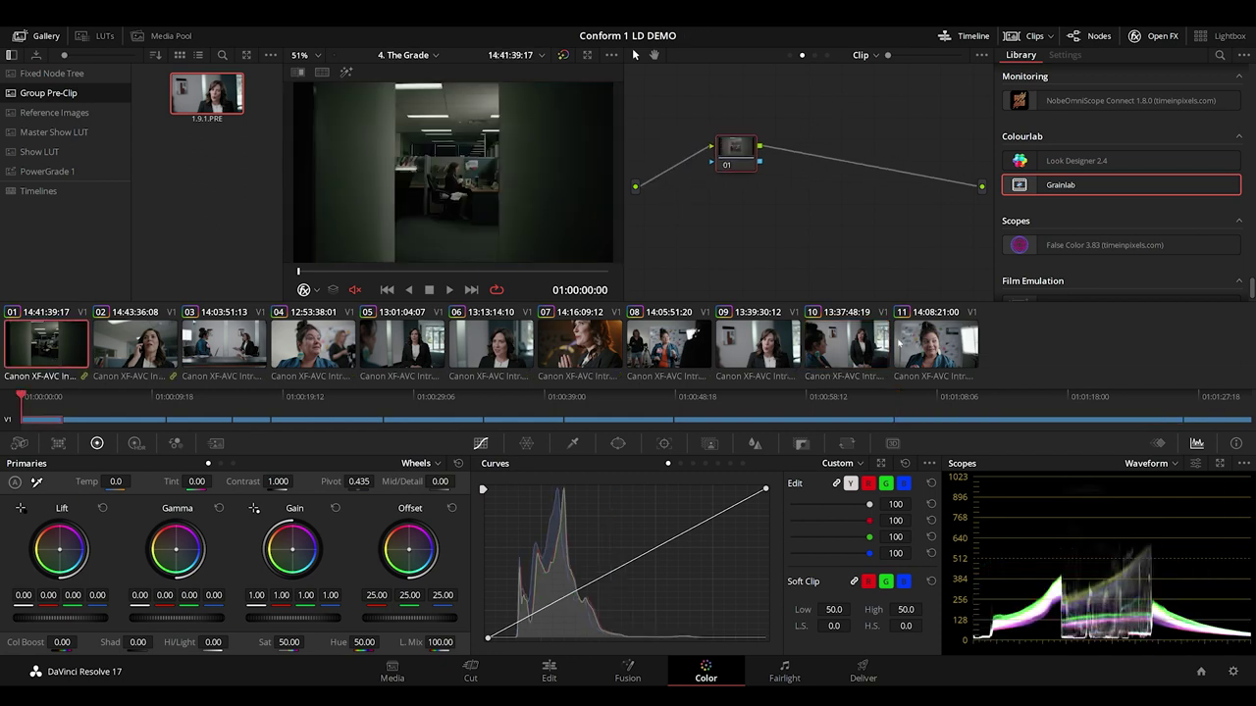
shift+click(897, 334)
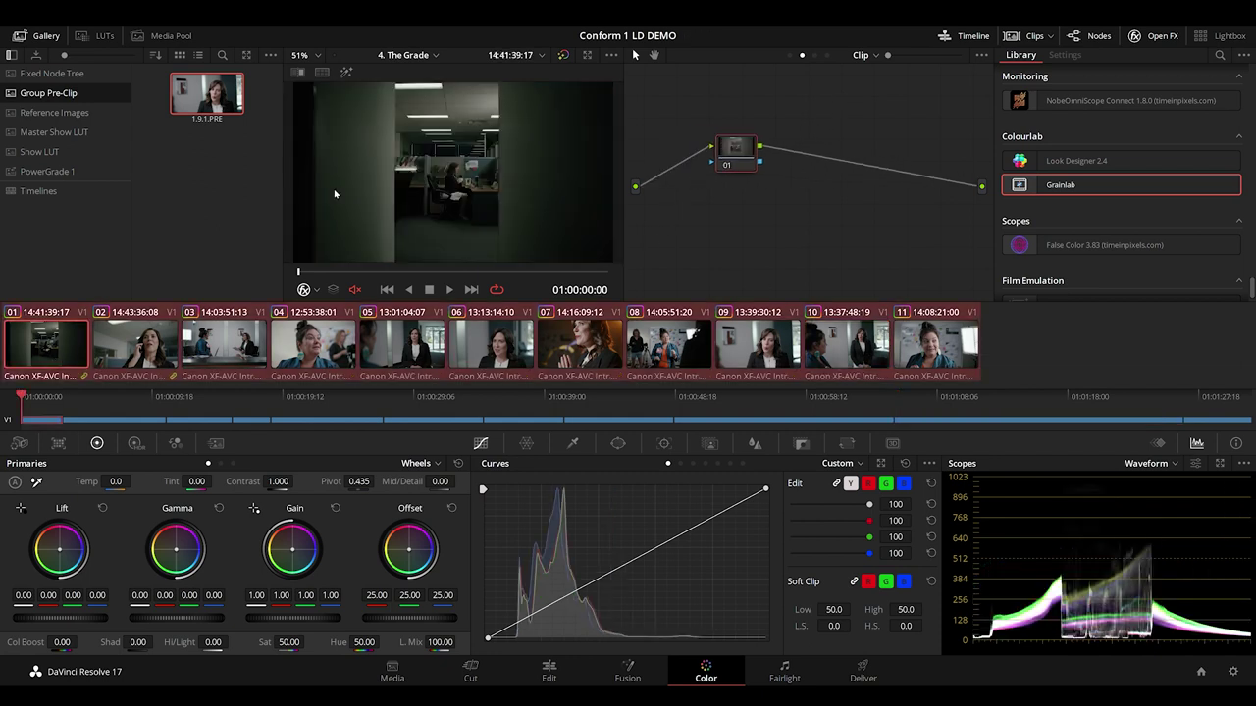
click(83, 82)
right_click(197, 95)
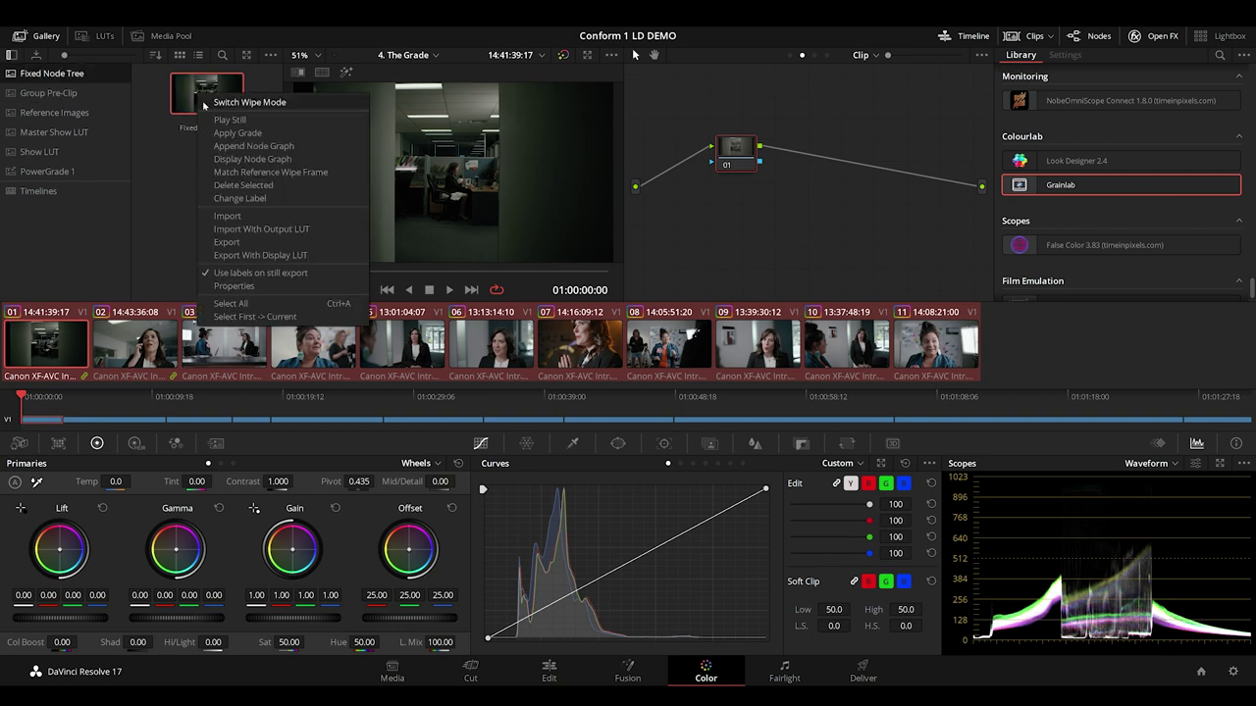
click(235, 132)
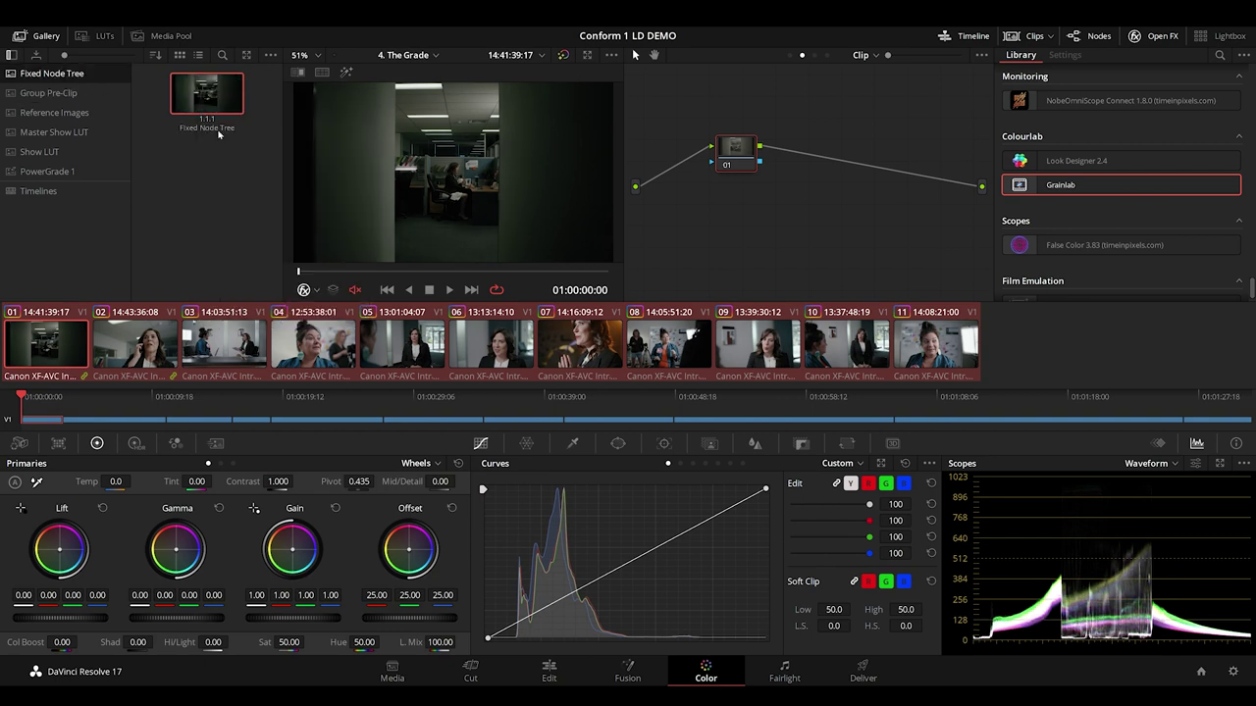
click(1161, 37)
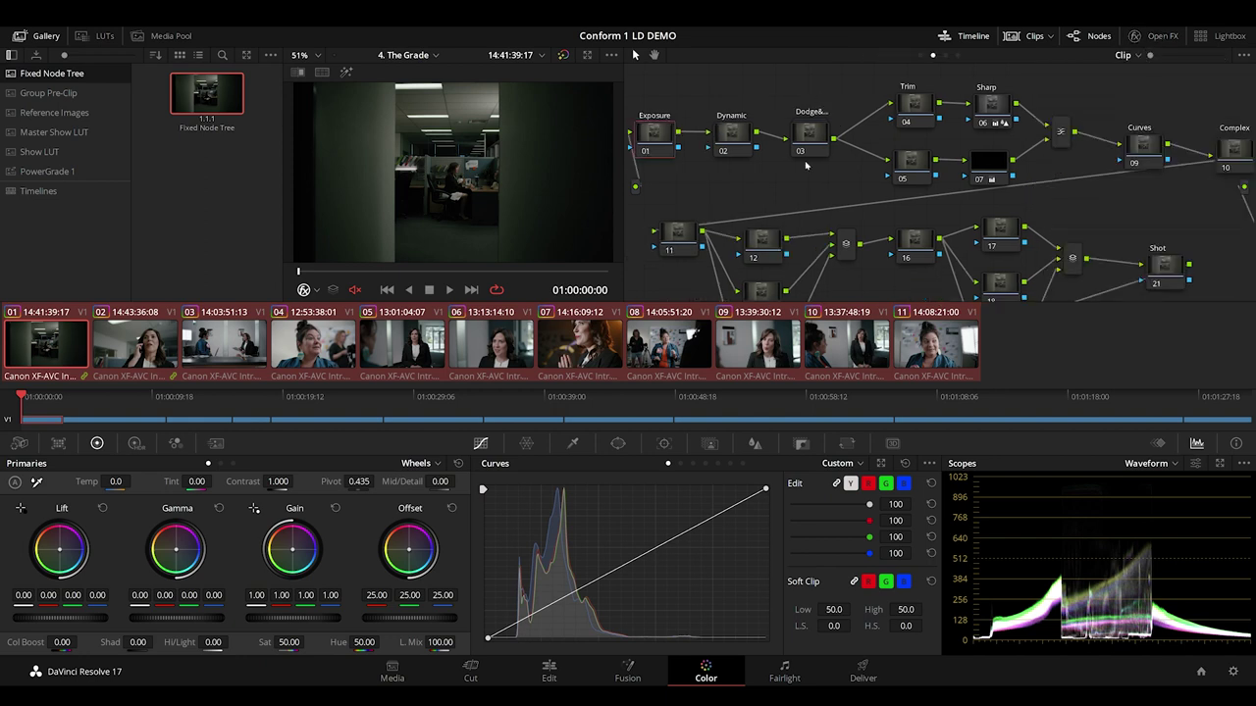
click(579, 344)
On clip 05, enable Ed Lachman Zones false colour in the timeline-level Look Designer settings
click(491, 344)
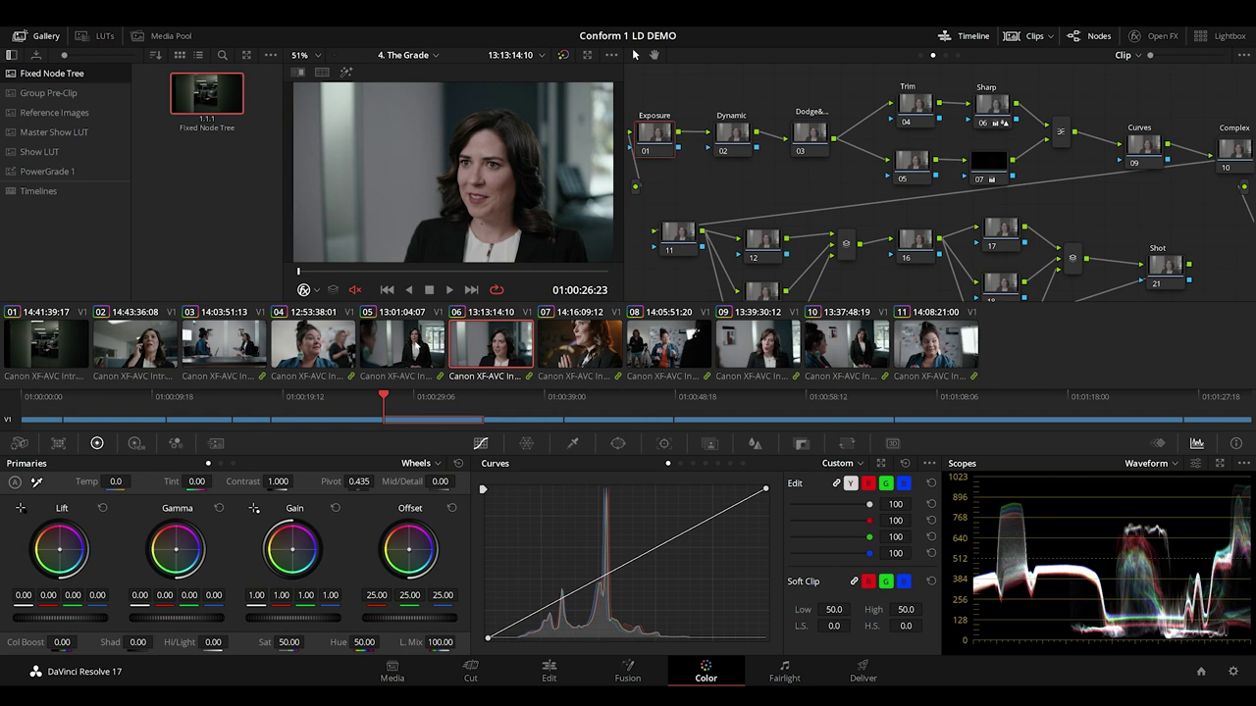
key(Up)
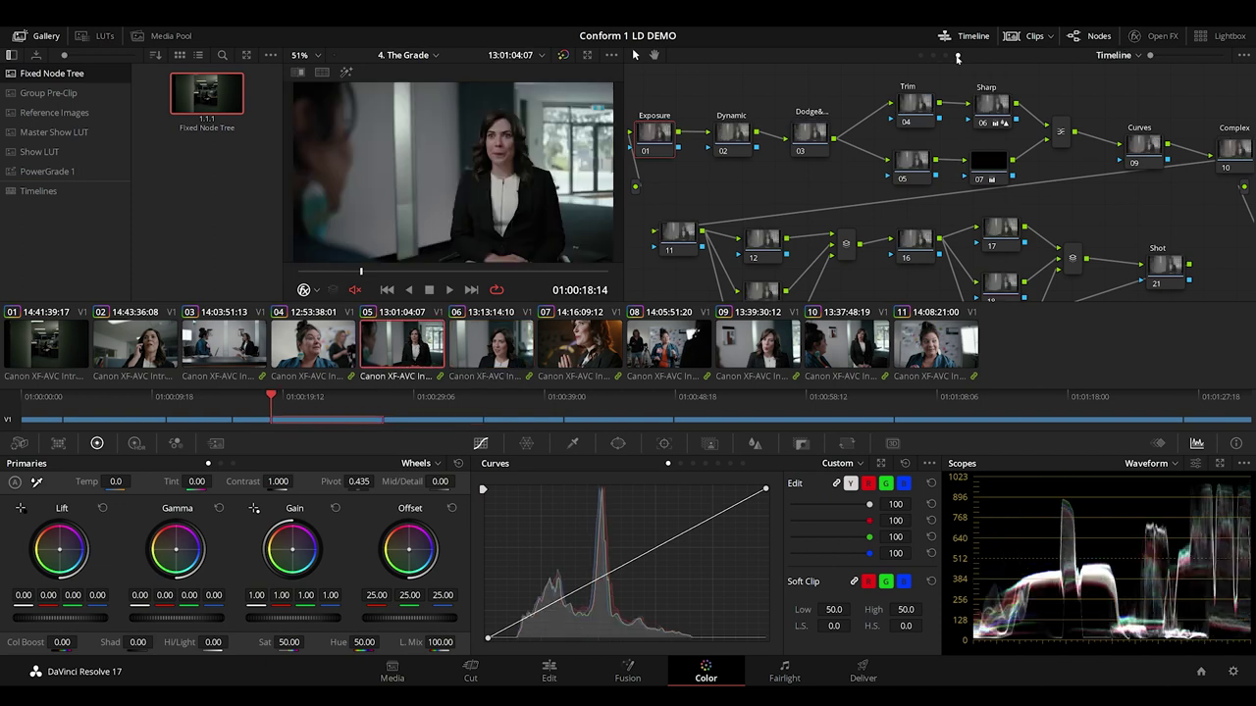
click(957, 59)
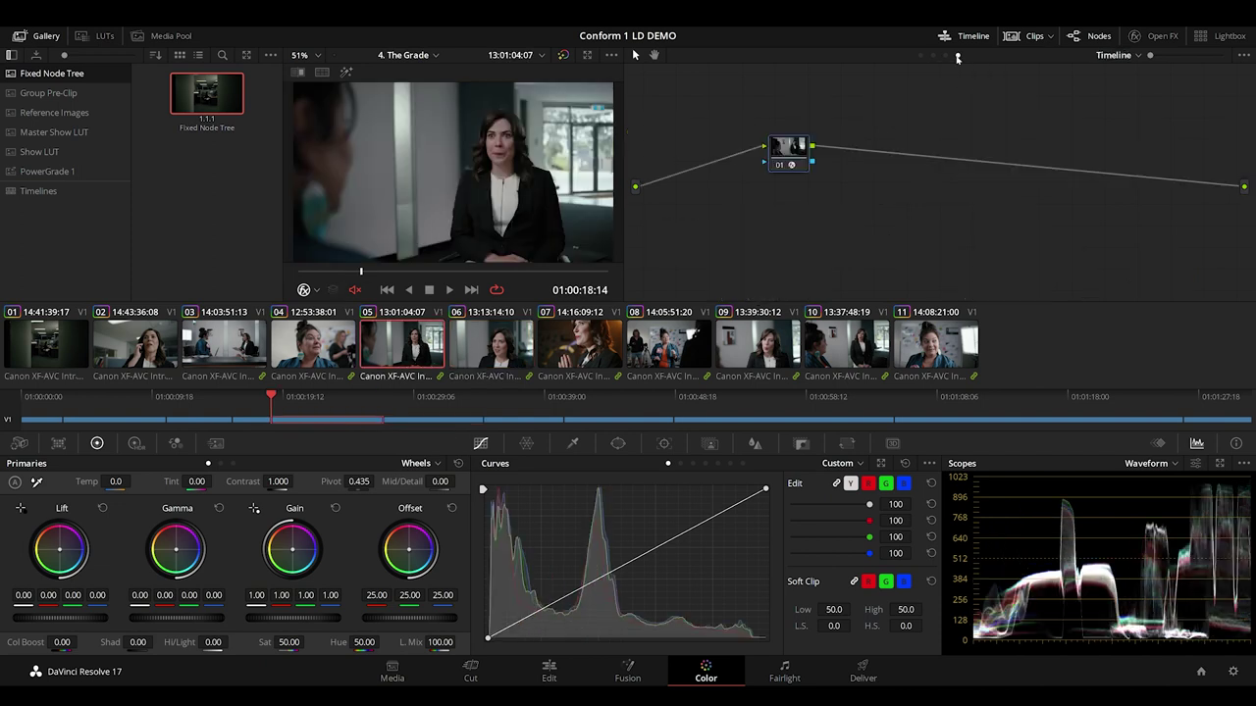
click(1161, 37)
scroll(1133, 166, down, 5)
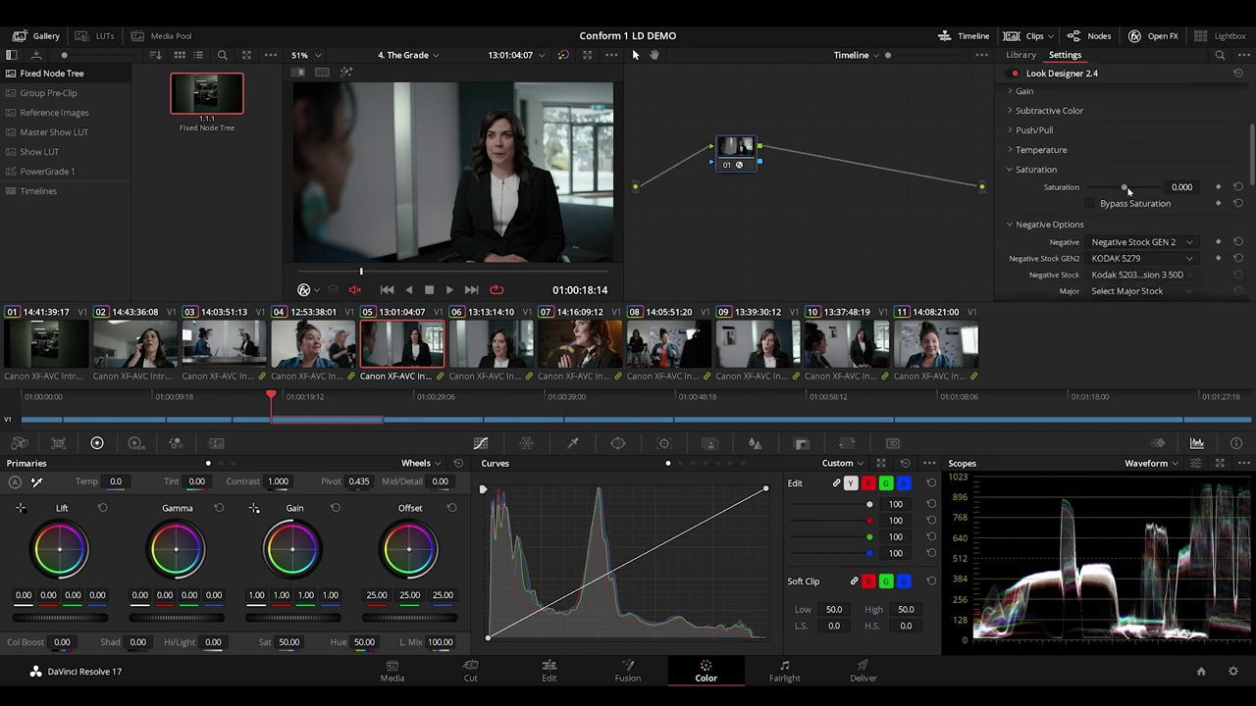
scroll(1128, 191, down, 8)
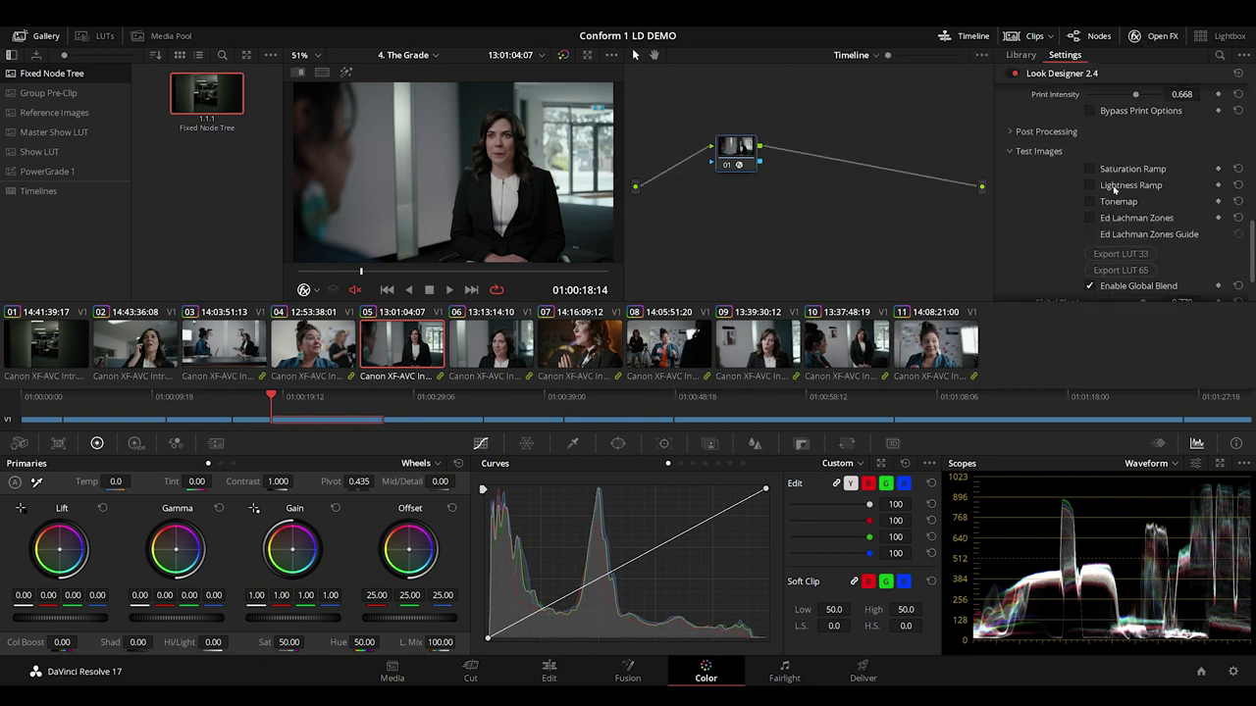
click(1089, 218)
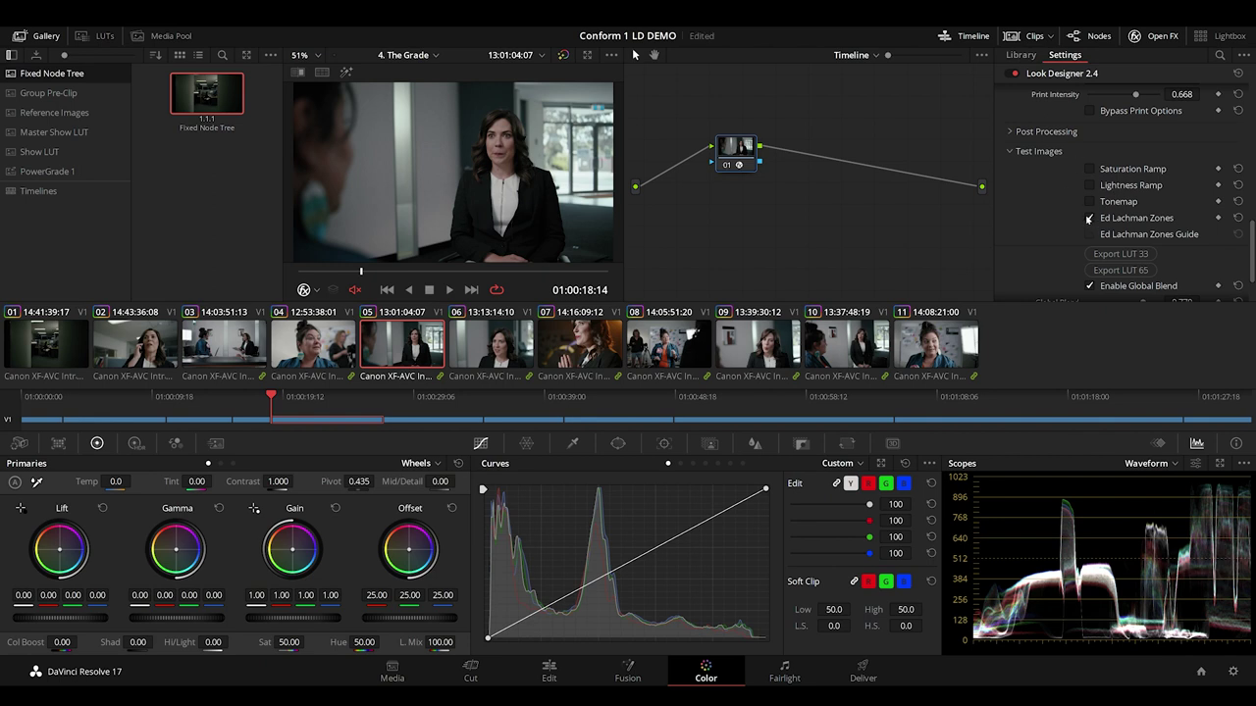
click(876, 57)
Return to the clip node tree with the Exposure node in view, and make clip 02 current
click(861, 86)
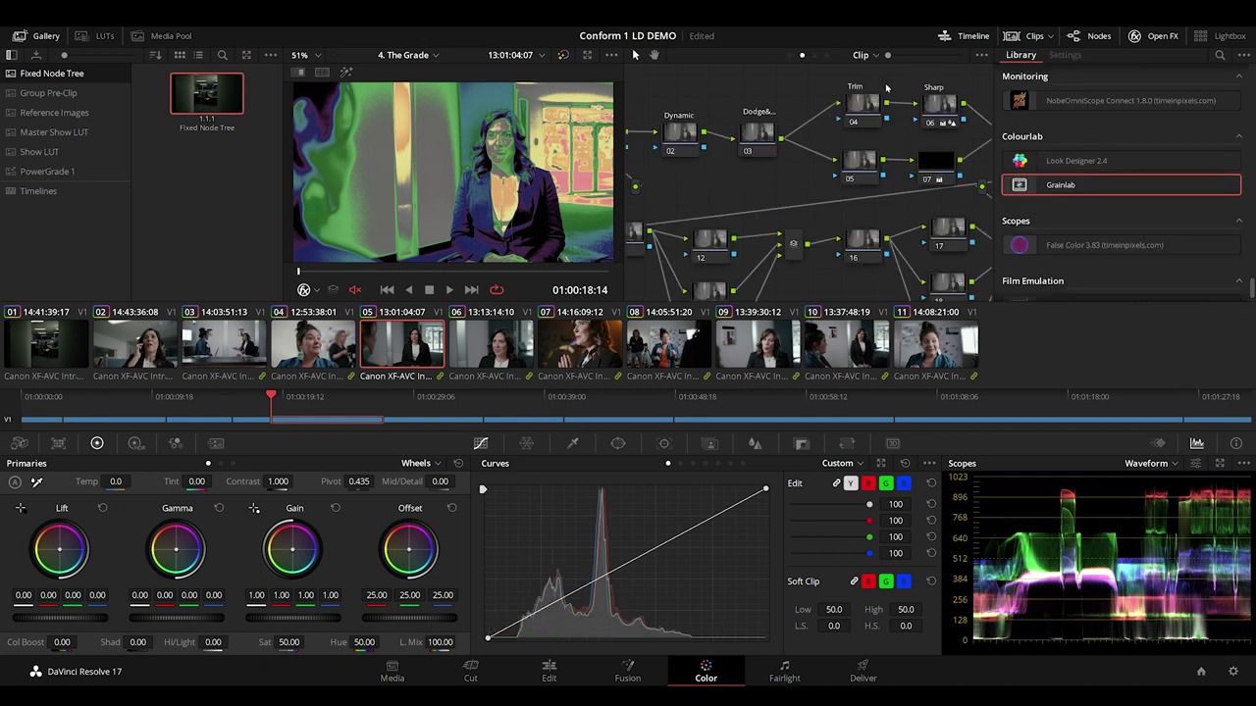
drag(715, 178, 830, 182)
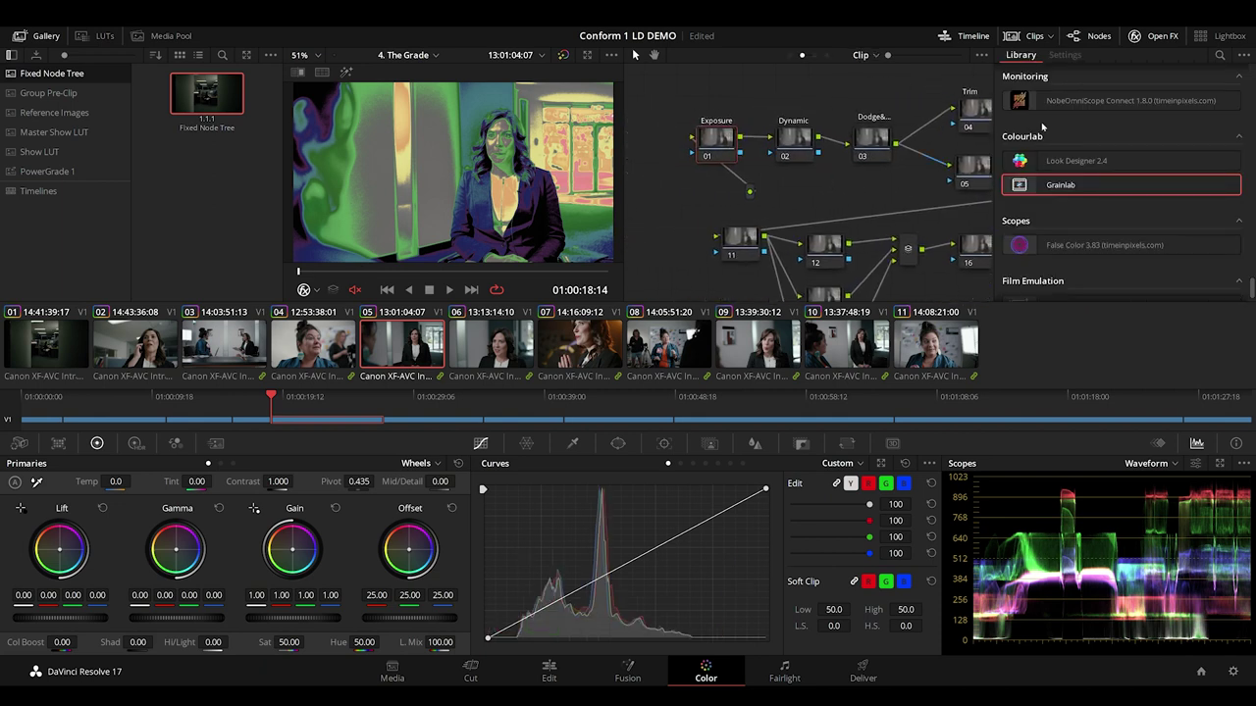
click(1163, 40)
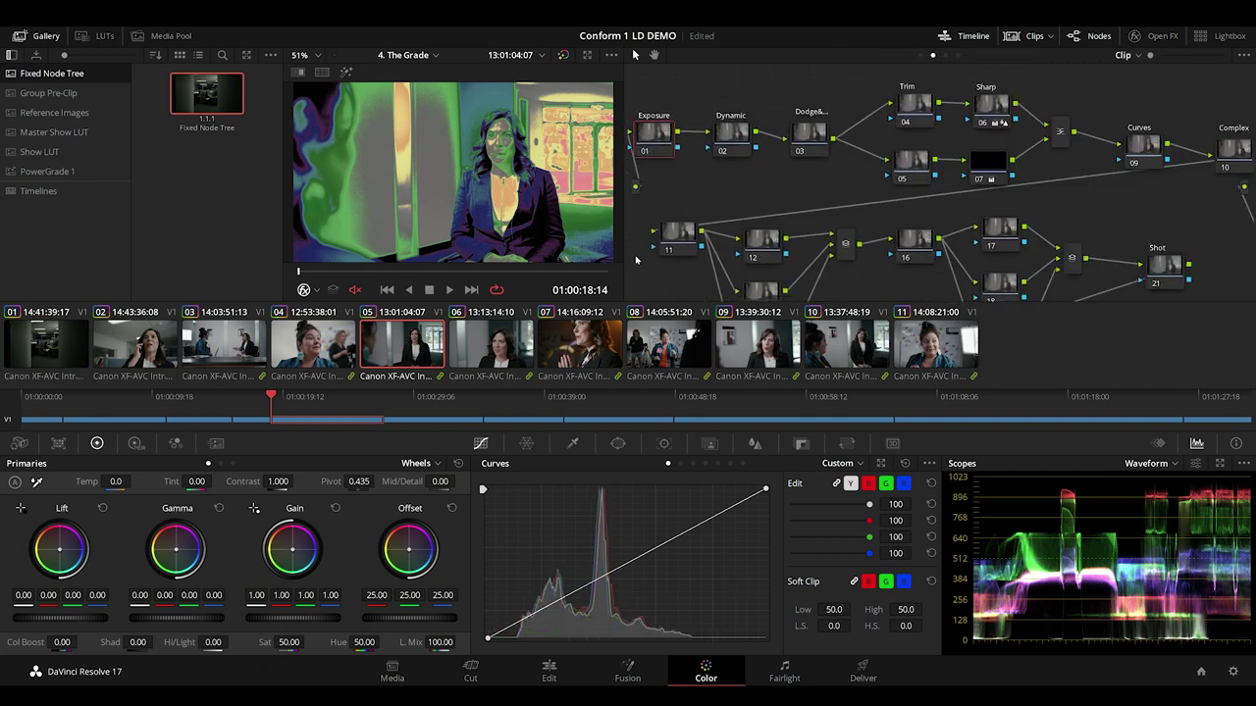
click(162, 348)
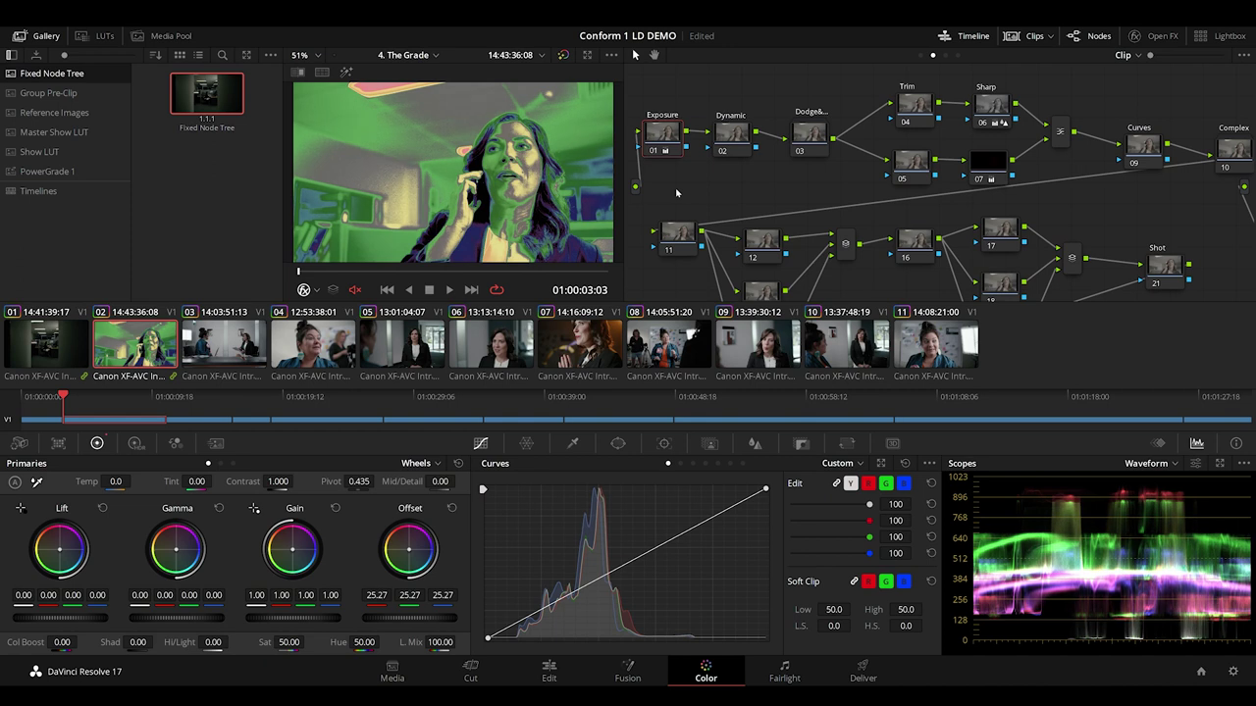
Step through clips 03 to 11 in the zones view, then nudge clip 11's Exposure node
key(Down)
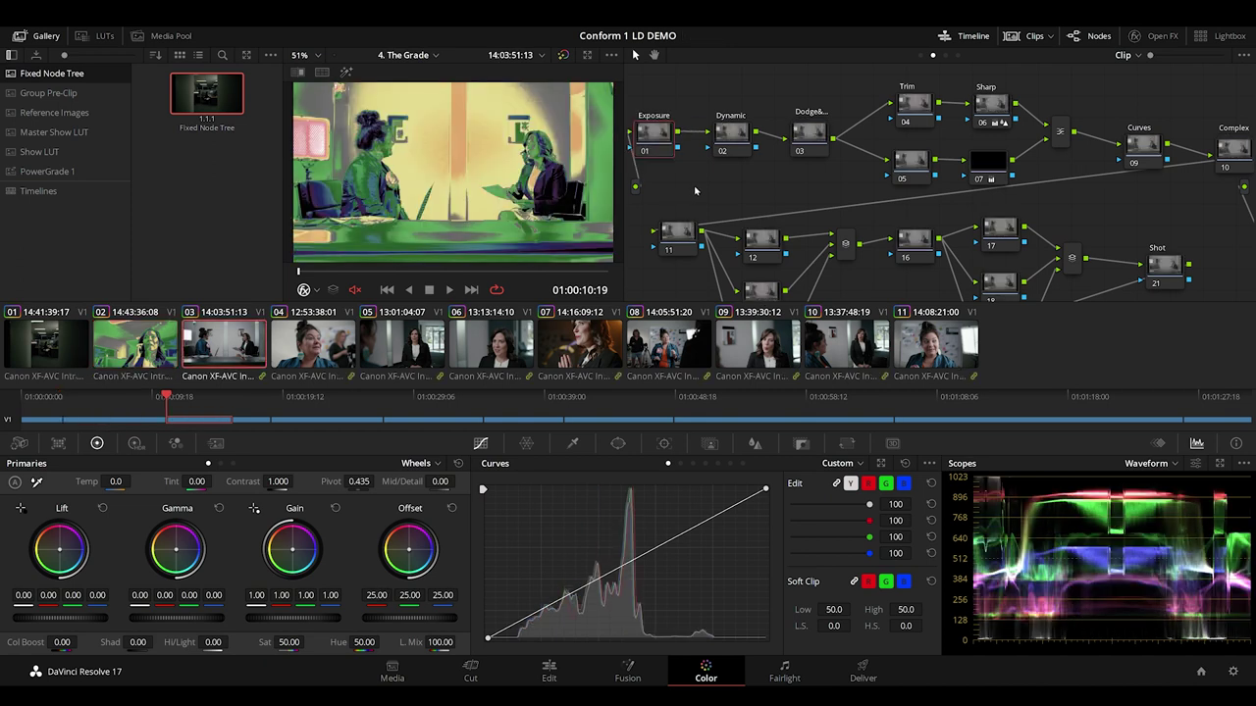
key(Down)
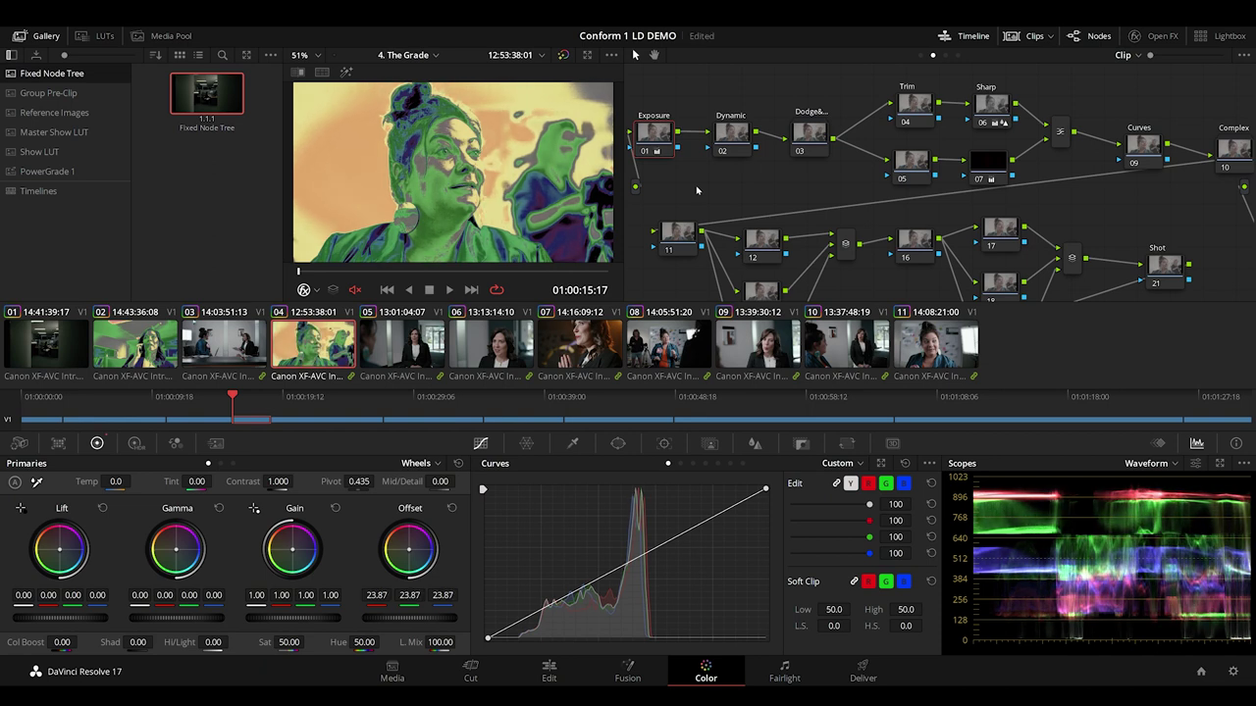
key(Down)
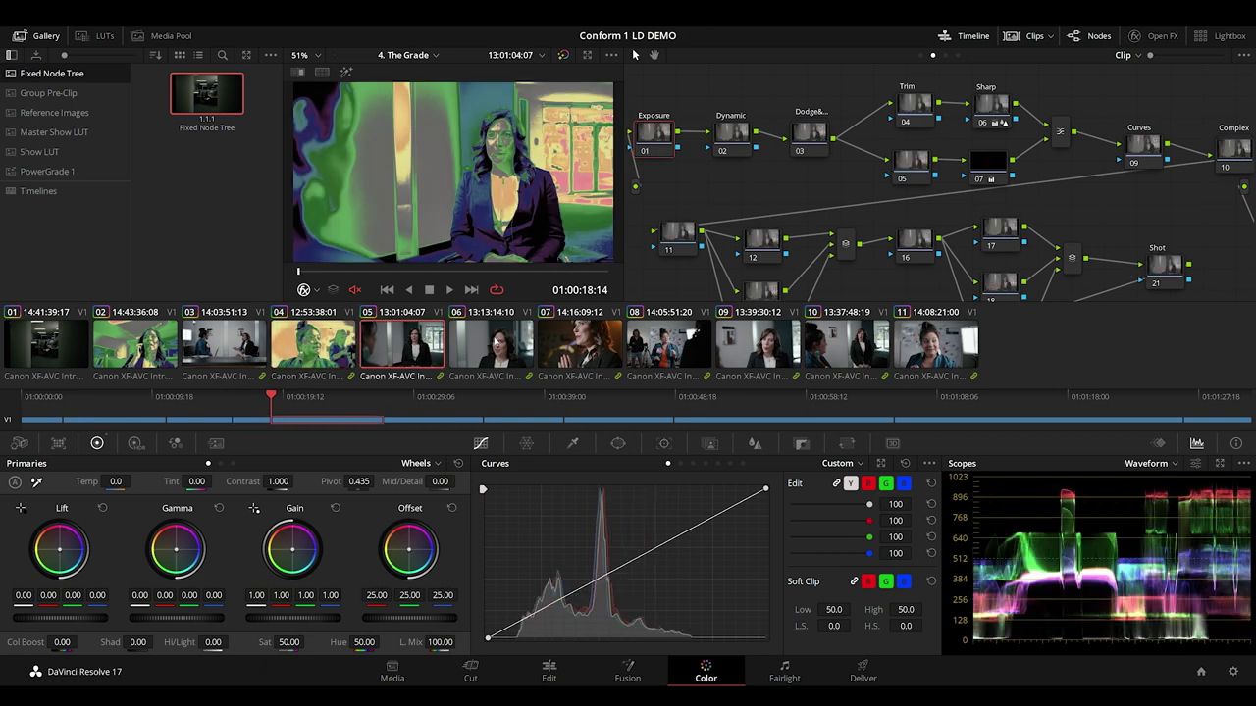
key(Down)
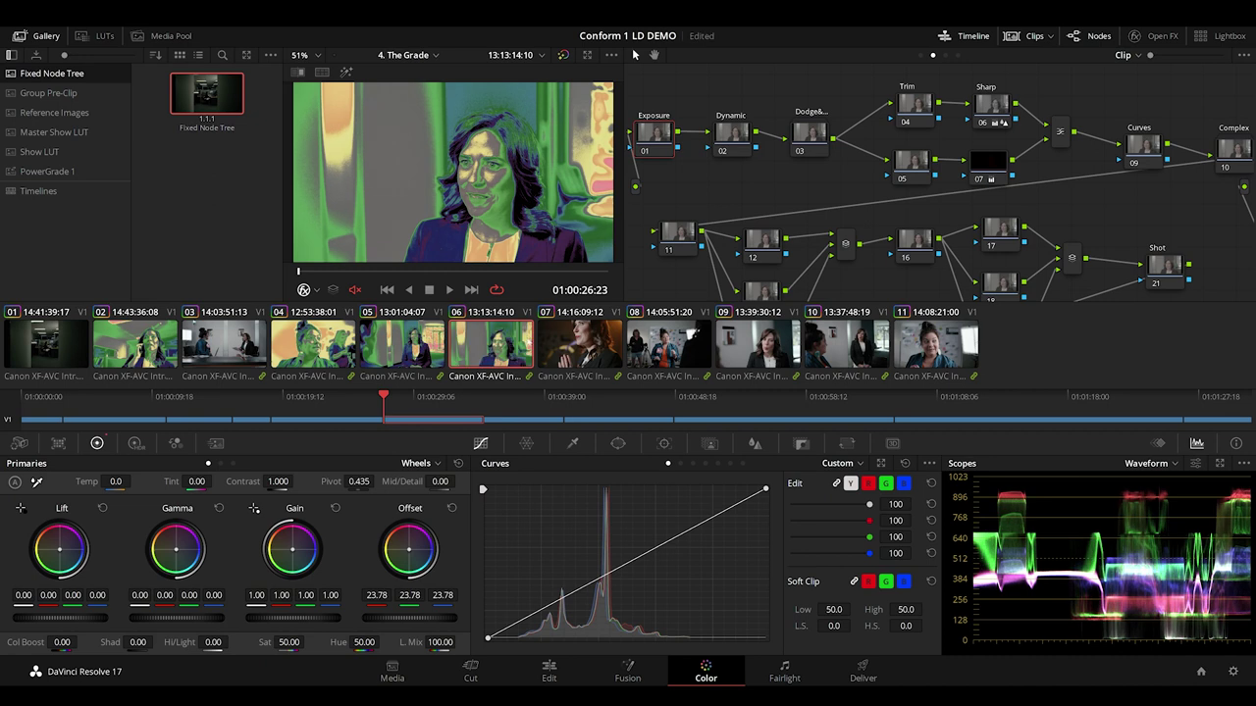
click(571, 341)
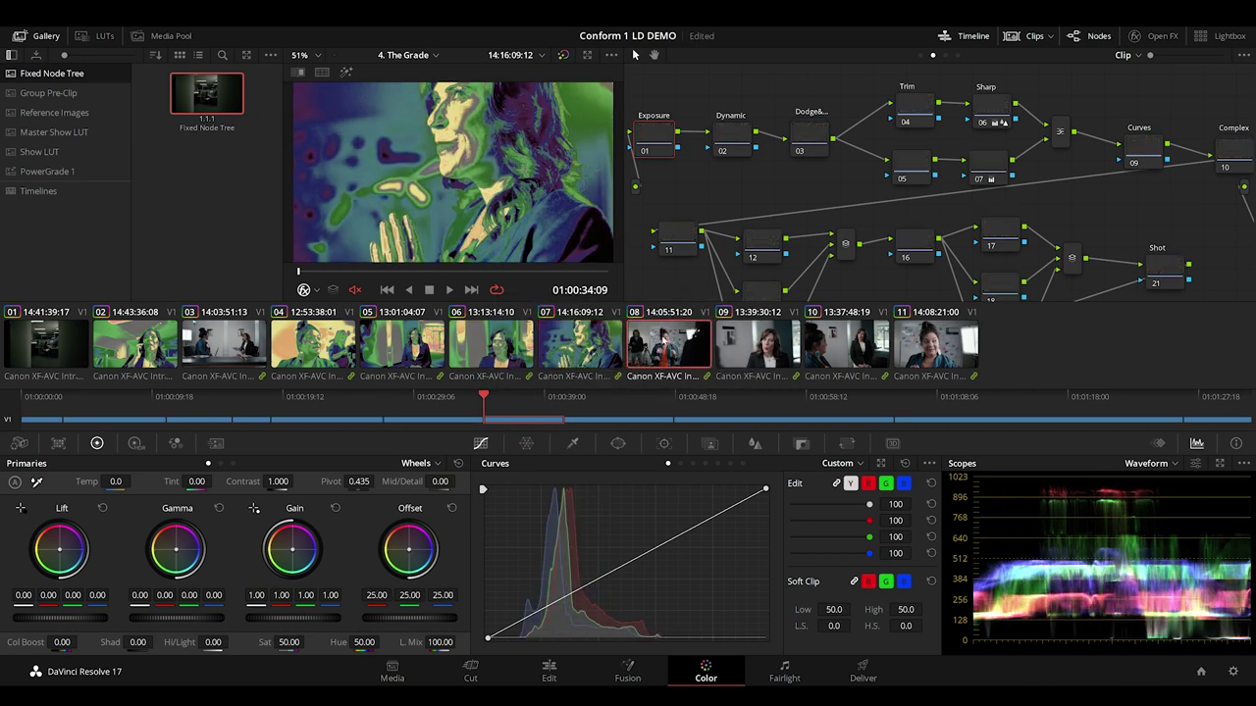
click(663, 339)
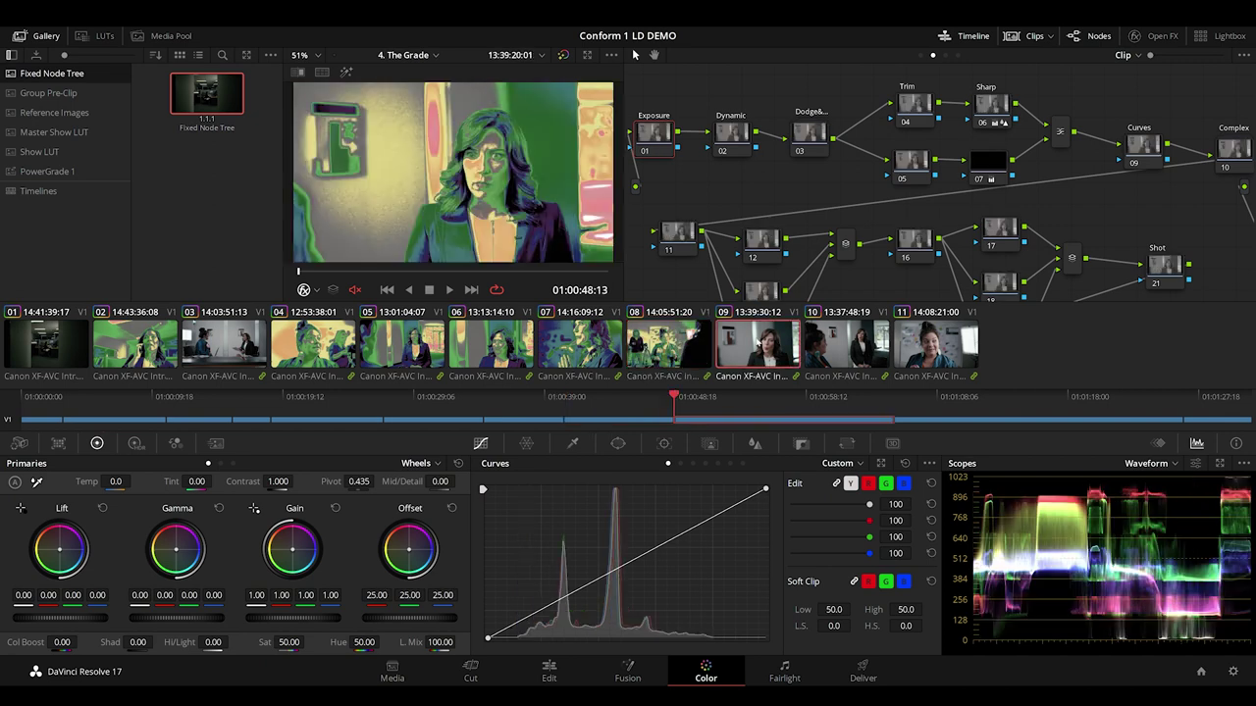
click(840, 353)
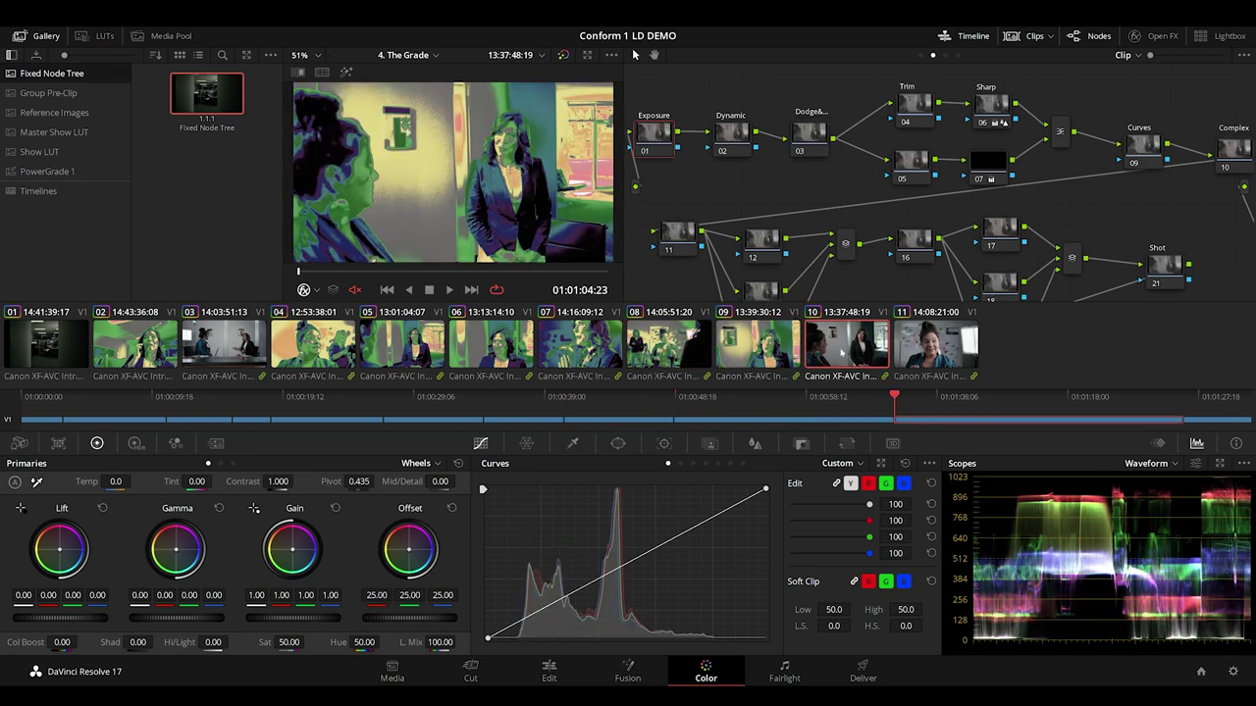
click(935, 344)
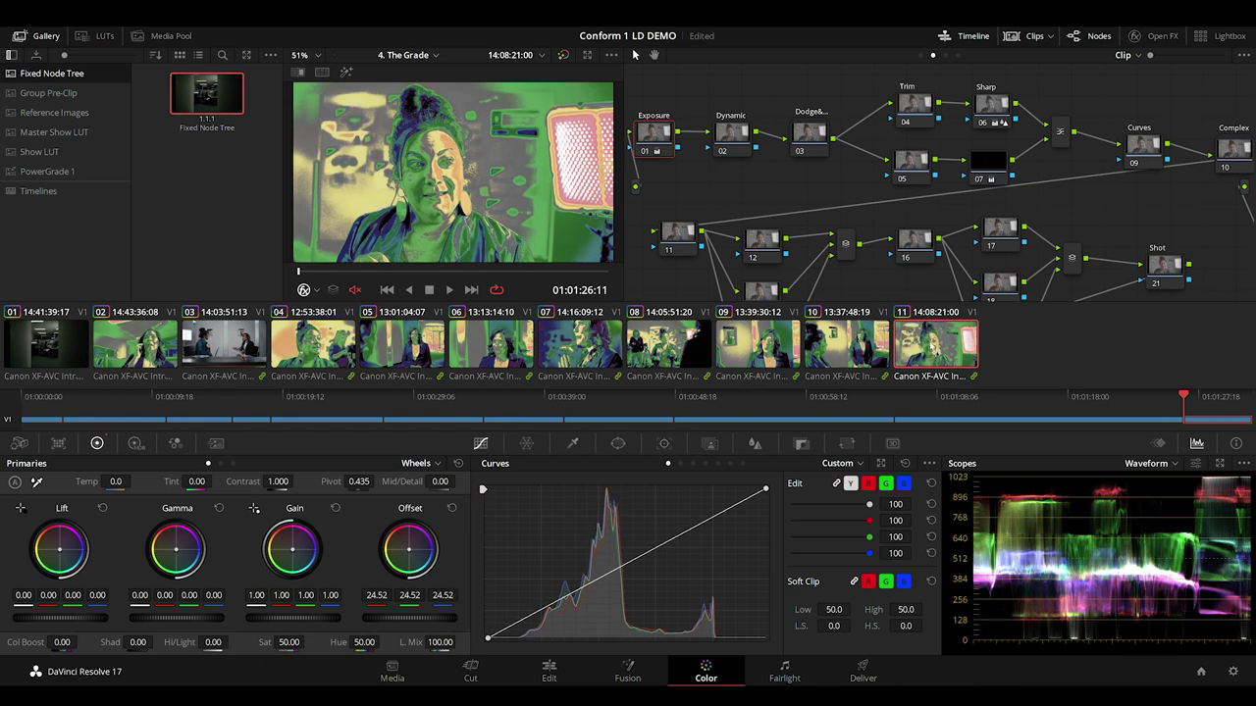
drag(646, 139, 673, 143)
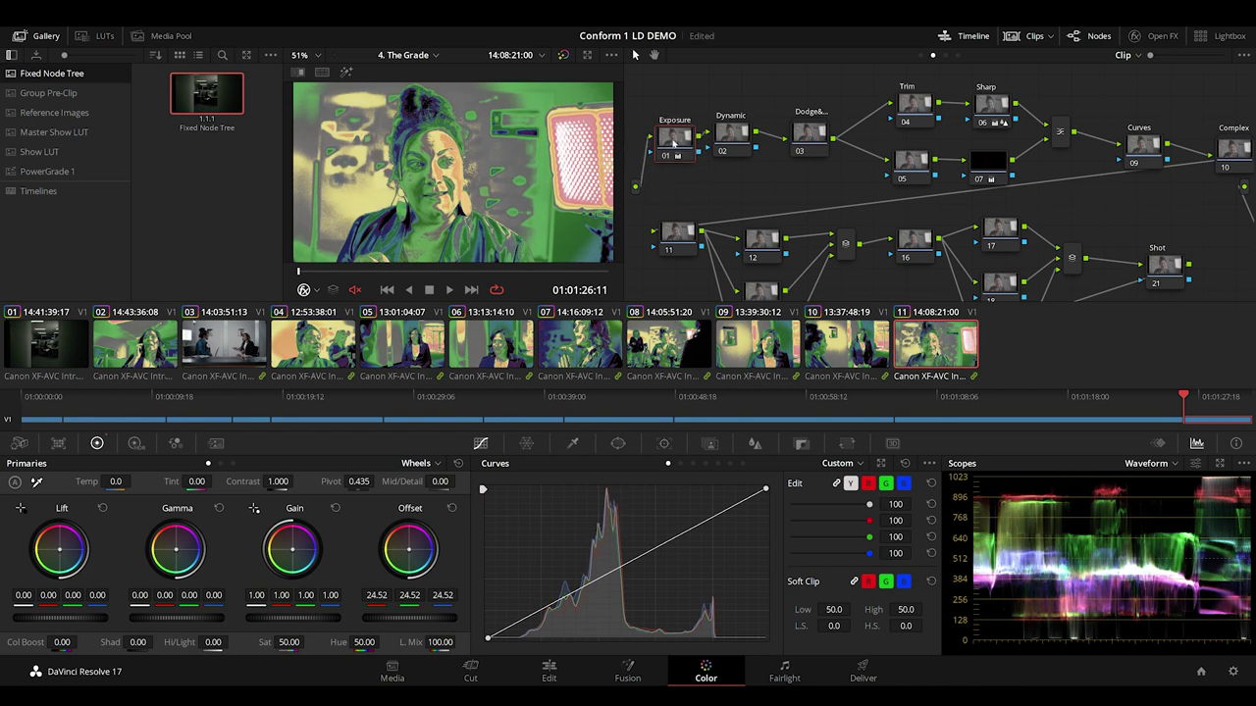
Untick Ed Lachman Zones in the timeline Look Designer, then return to clip 10's node tree
click(957, 57)
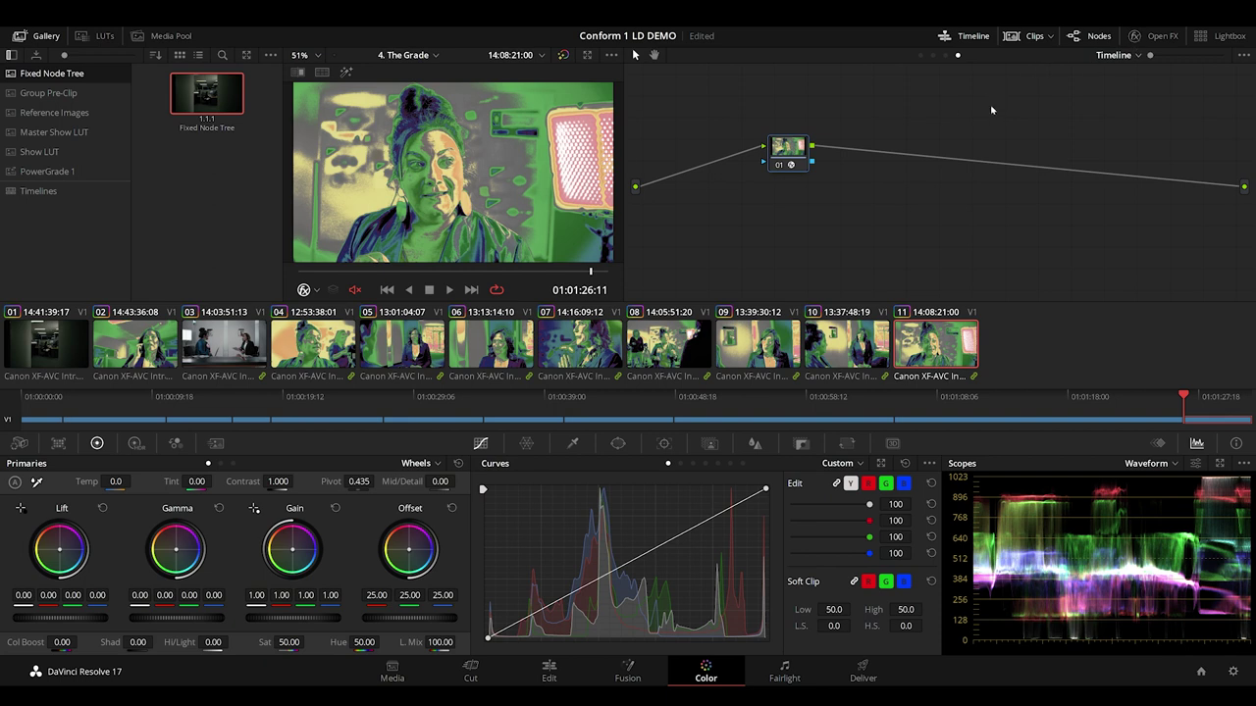
click(1161, 37)
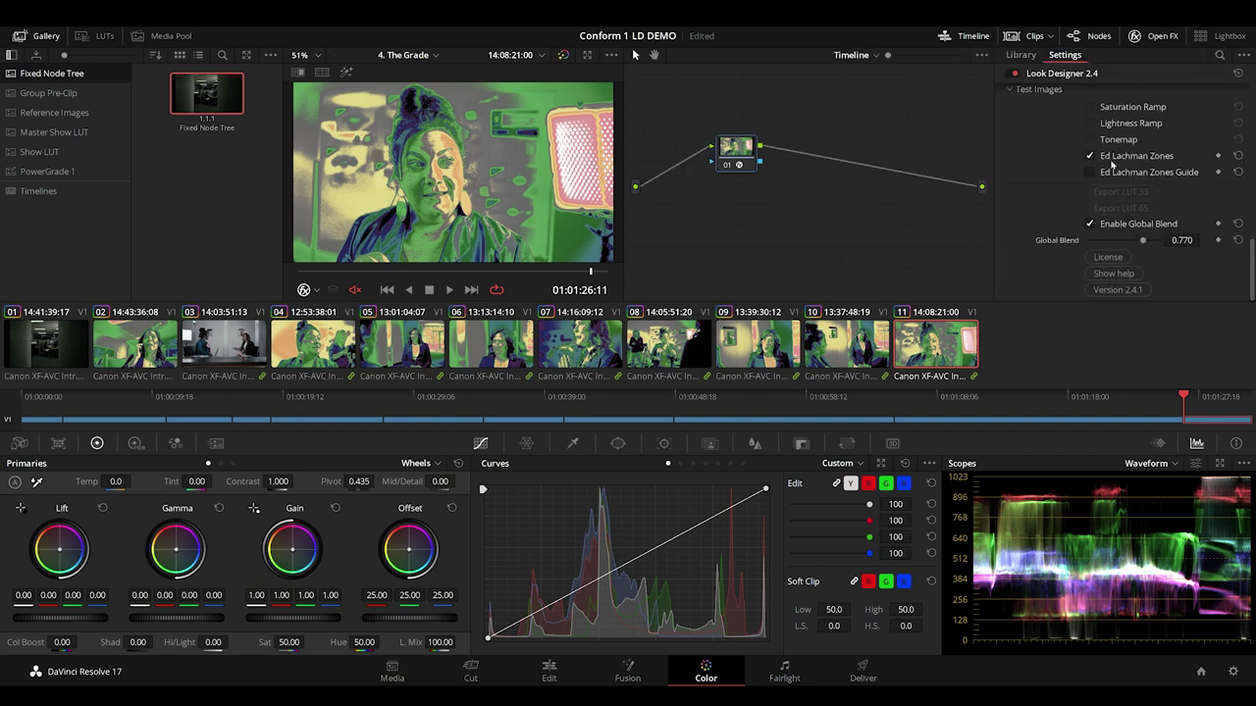
click(1090, 156)
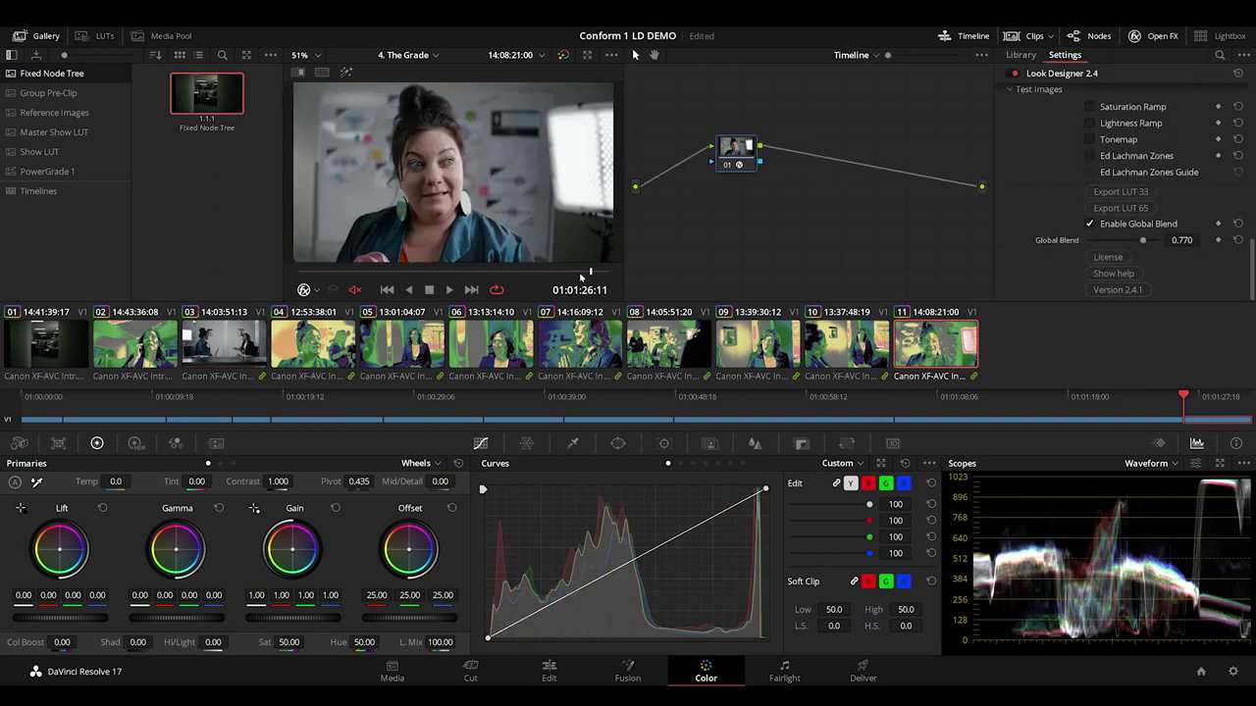
key(Up)
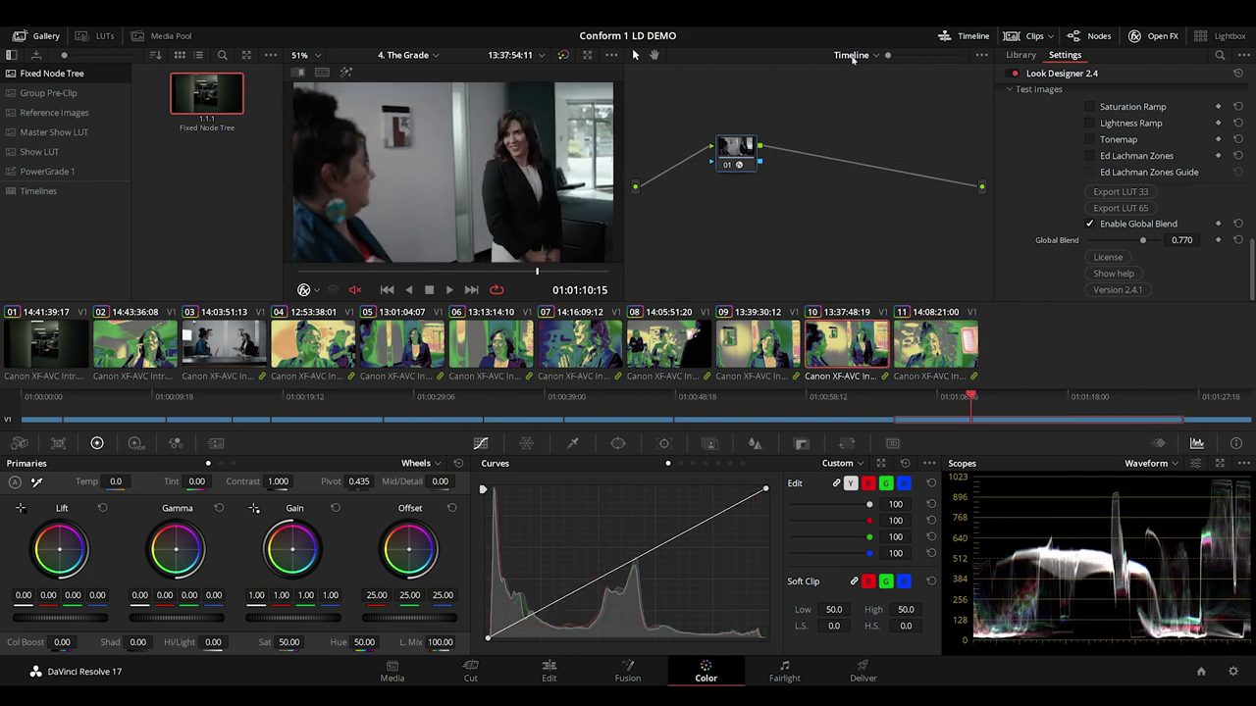
click(855, 57)
click(863, 87)
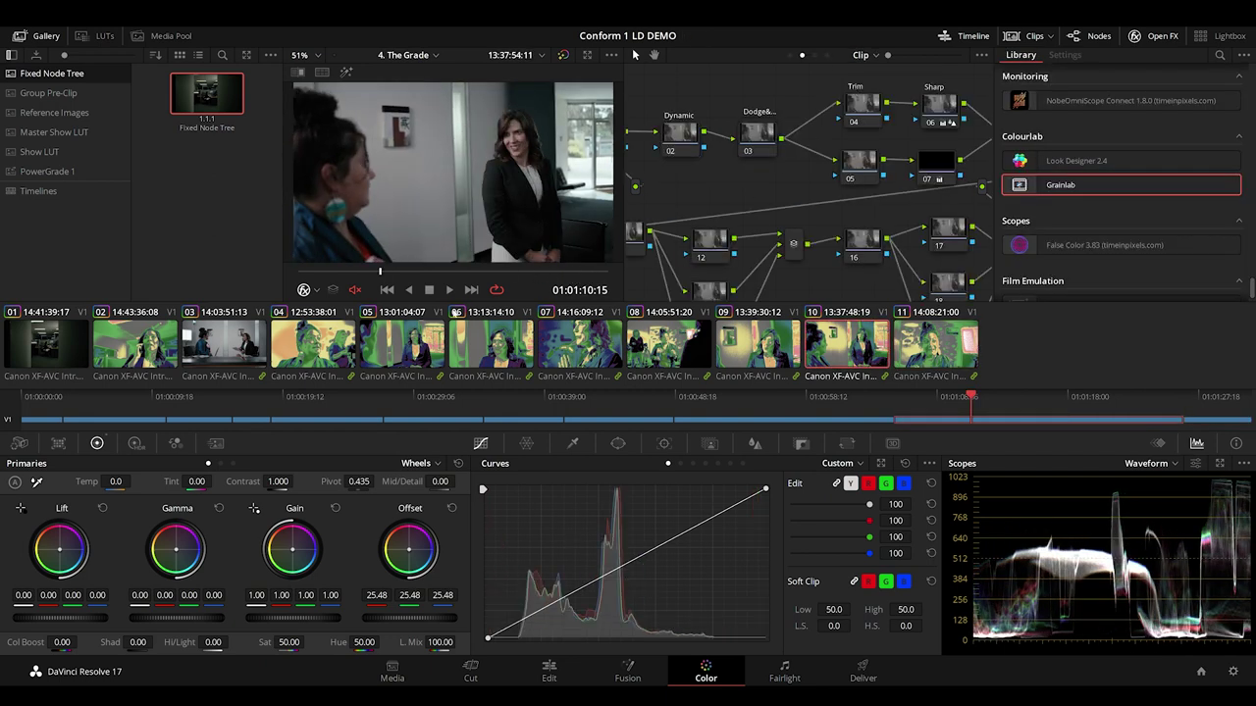